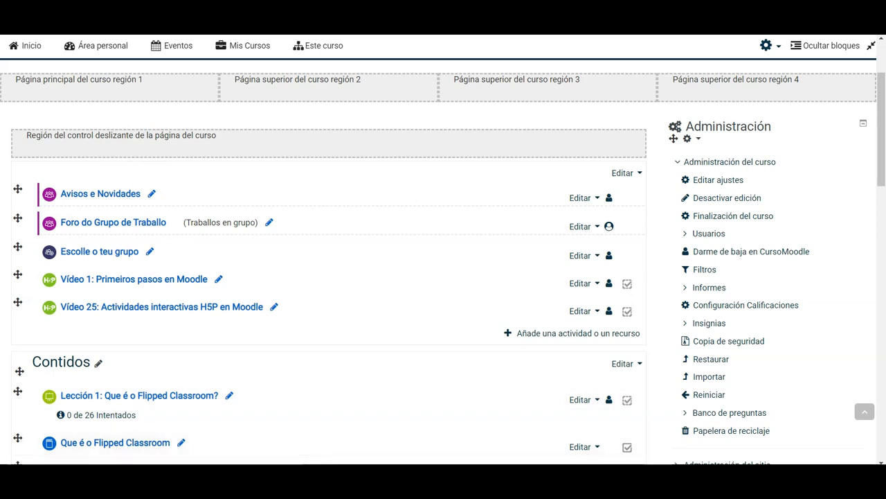
Upload the Tipografías e modelos de documentos-20200723 zip from the Descargas folder to the course's General section, unzipping it into a folder.
left_click(326, 477)
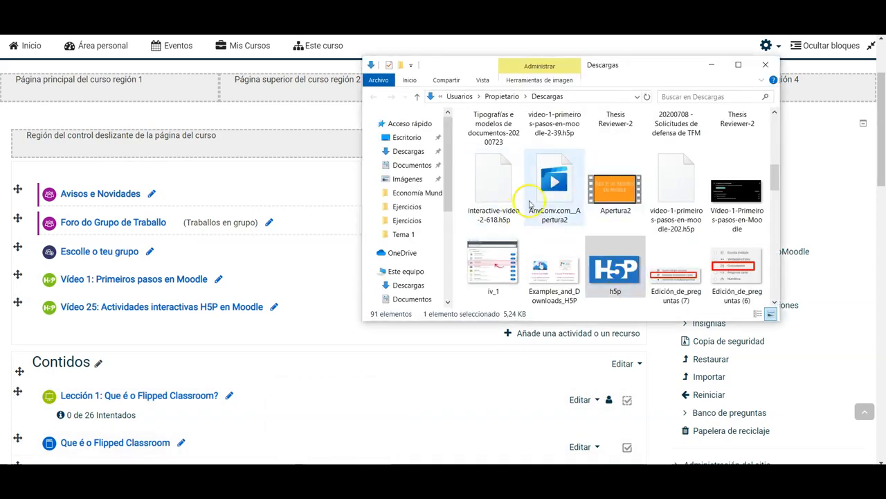
scroll(534, 188, "up", 5)
scroll(556, 200, "down", 5)
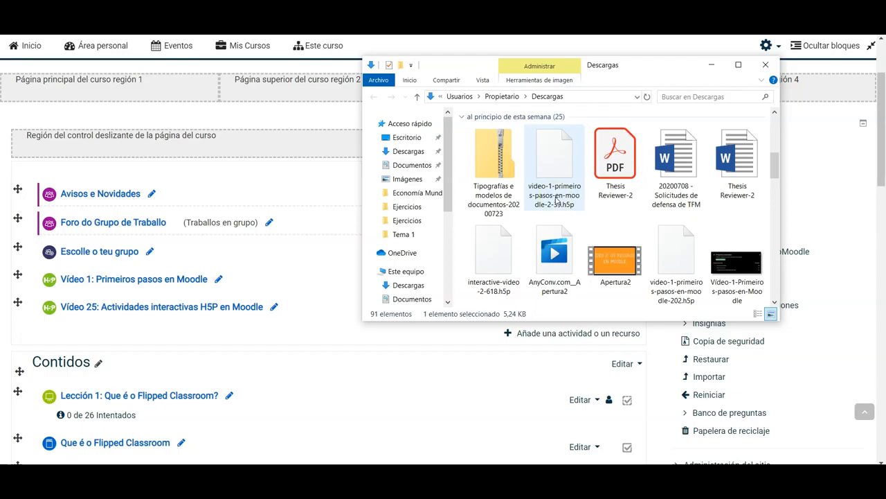
left_click(498, 163)
left_click_drag(498, 162, 164, 348)
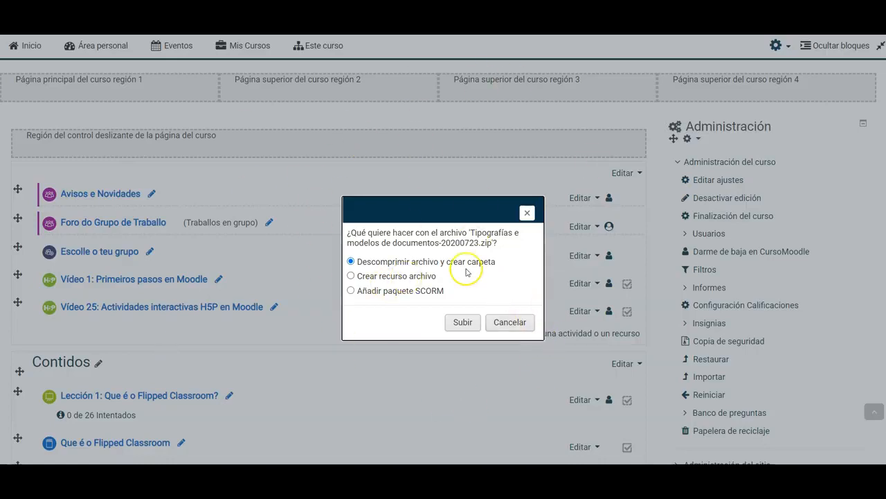
left_click(377, 282)
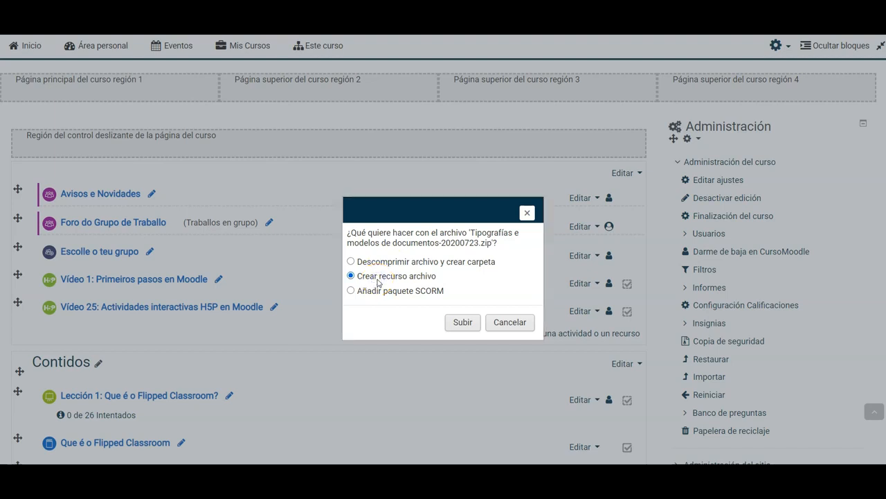
left_click(368, 291)
left_click(372, 262)
left_click(460, 322)
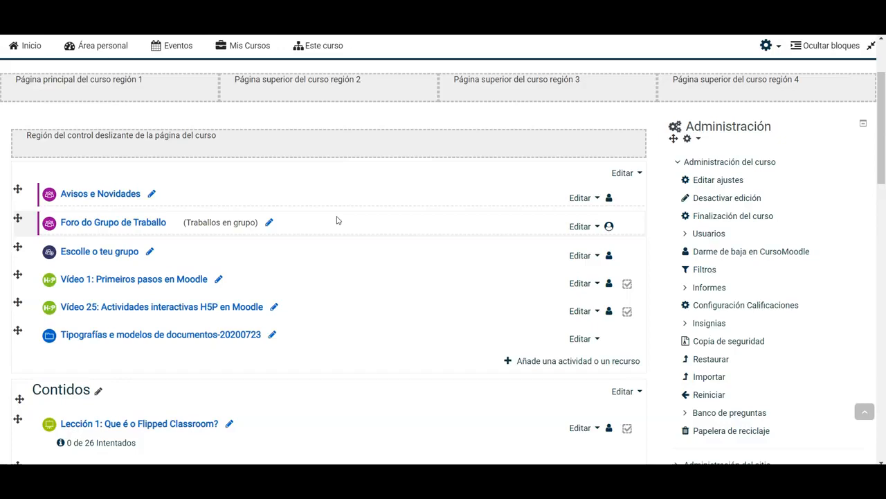
Open the new Tipografías e modelos de documentos-20200723 folder and examine its file list and available options.
left_click(221, 339)
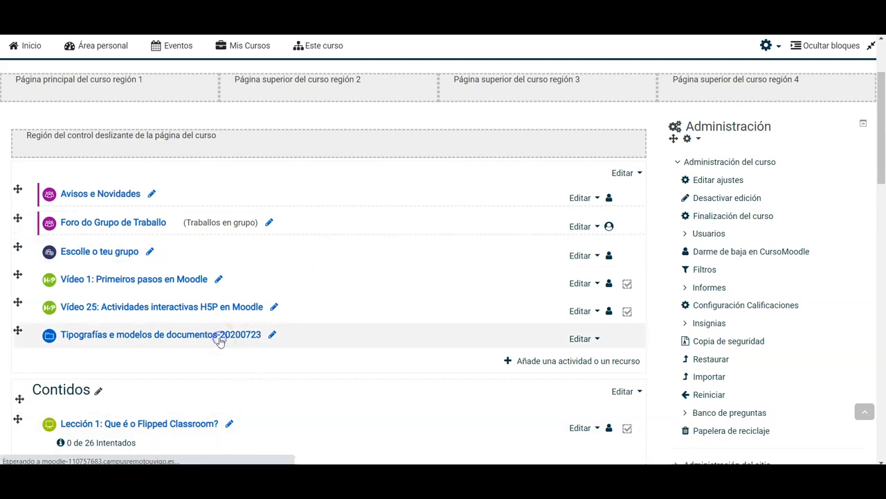
scroll(312, 208, "down", 3)
scroll(325, 213, "up", 3)
scroll(253, 321, "down", 3)
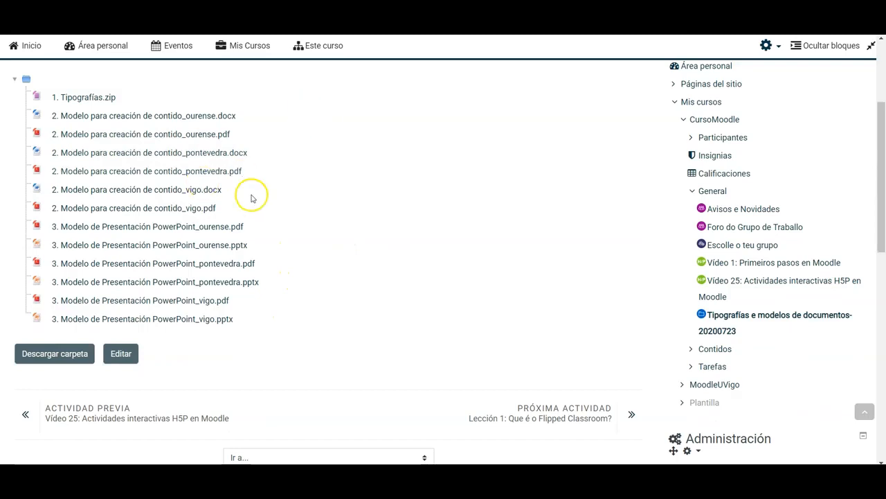
scroll(350, 189, "up", 1)
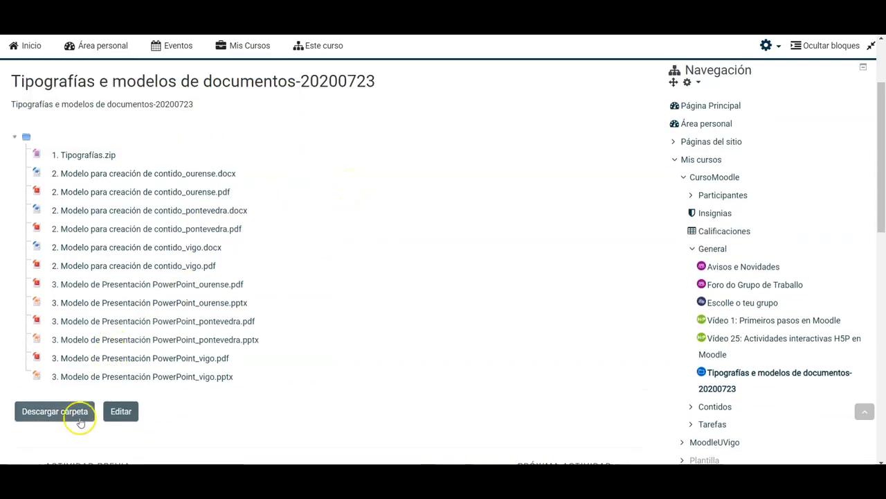
scroll(333, 224, "up", 1)
scroll(333, 224, "down", 2)
scroll(225, 180, "up", 2)
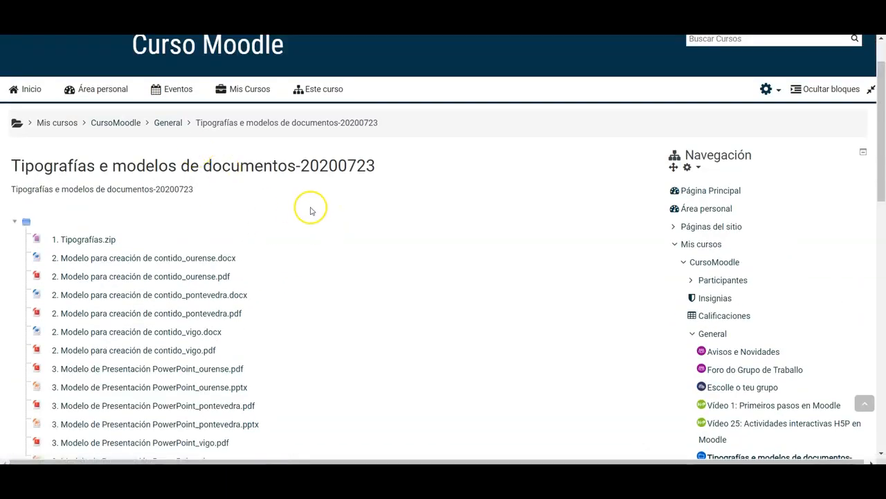
scroll(311, 206, "down", 1)
scroll(251, 171, "up", 2)
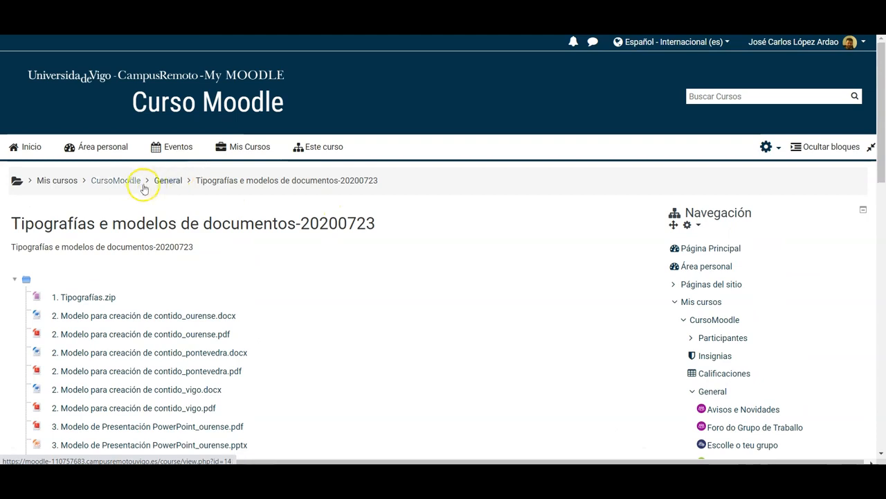
Return to the CursoMoodle page and hide the Tipografías e modelos de documentos-20200723 folder from students.
left_click(121, 182)
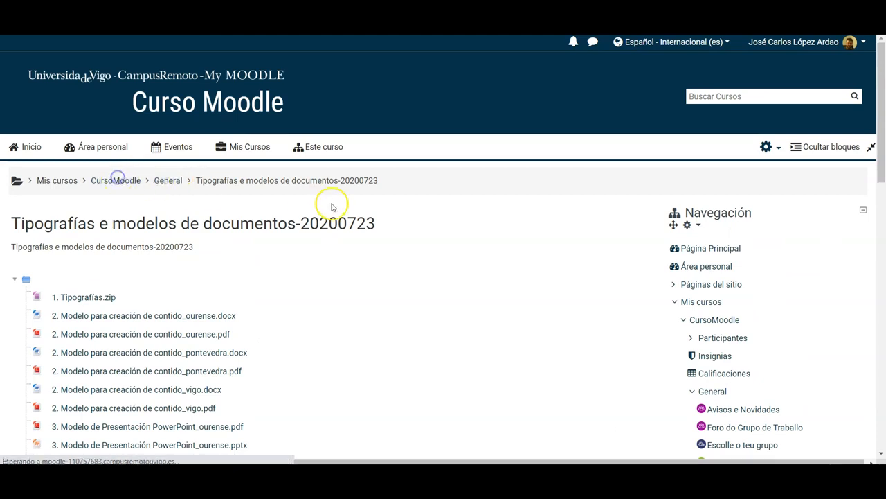
scroll(378, 209, "down", 3)
scroll(378, 212, "down", 1)
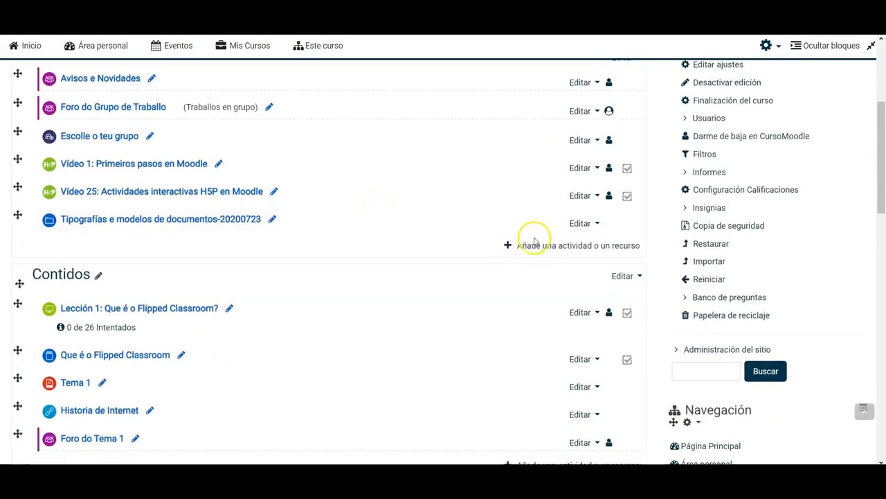
left_click(584, 223)
left_click(534, 285)
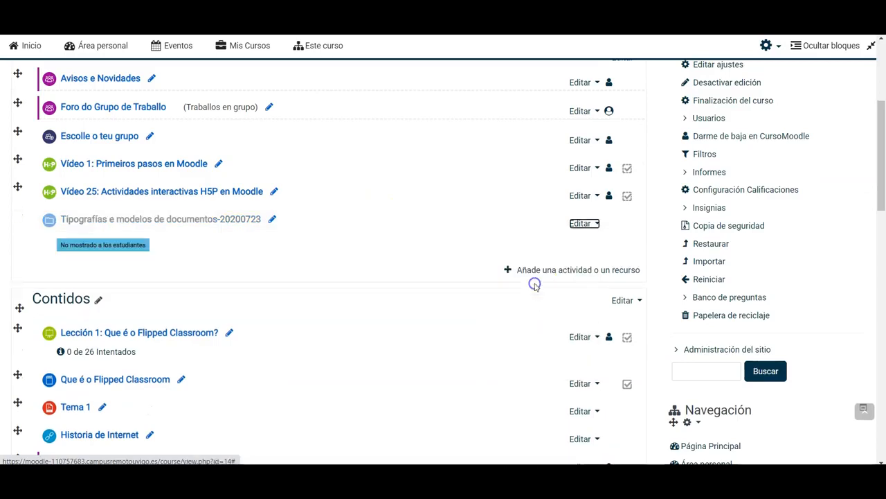
Open the hidden Tipografías e modelos de documentos-20200723 folder and start editing its contents.
left_click(187, 220)
scroll(187, 223, "down", 4)
left_click(121, 296)
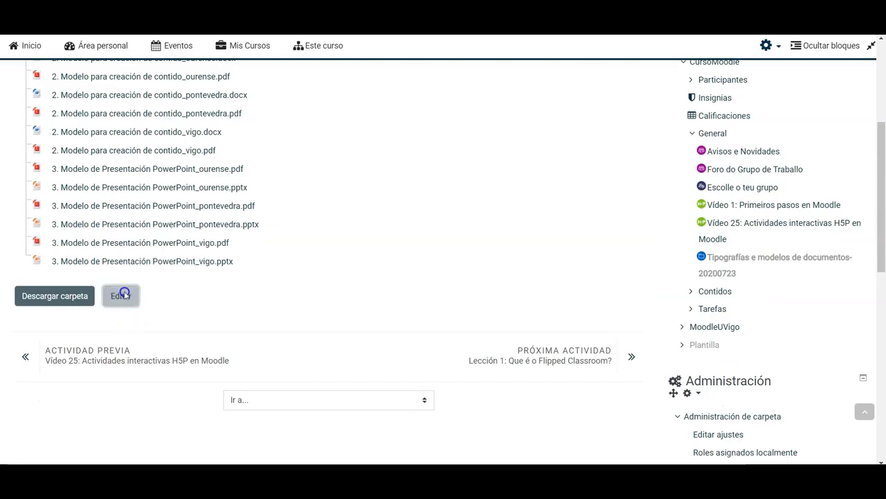
scroll(384, 315, "down", 5)
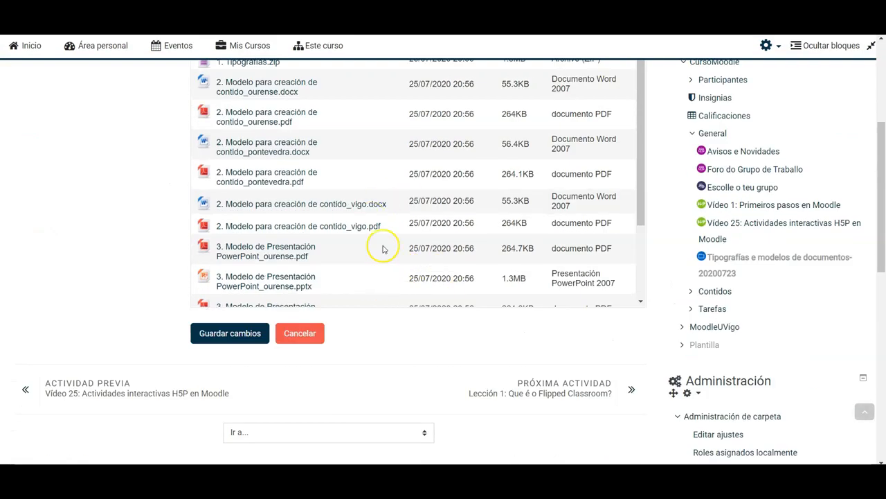
Add the video Apertura2.mp4 from the Descargas folder to the folder's files and save the changes.
key("alt+Tab")
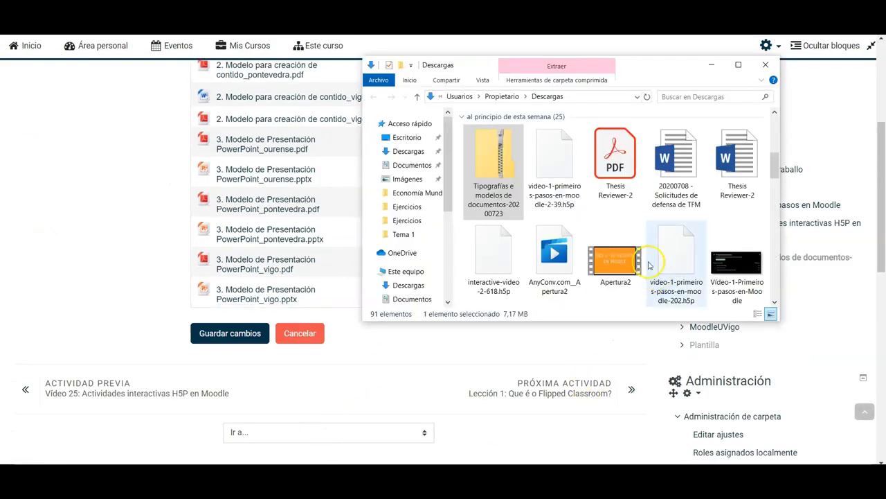
left_click(615, 249)
left_click_drag(615, 249, 357, 255)
scroll(172, 285, "up", 4)
scroll(203, 297, "down", 1)
scroll(159, 335, "down", 4)
left_click(233, 336)
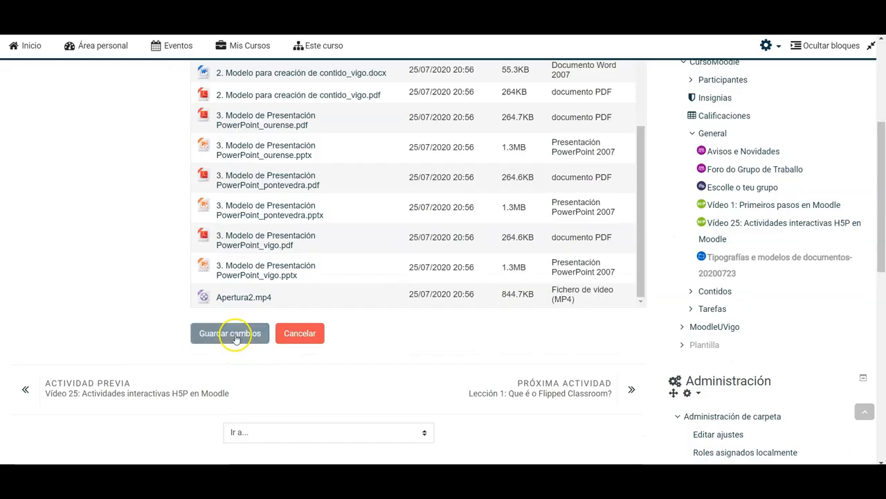
scroll(183, 299, "down", 3)
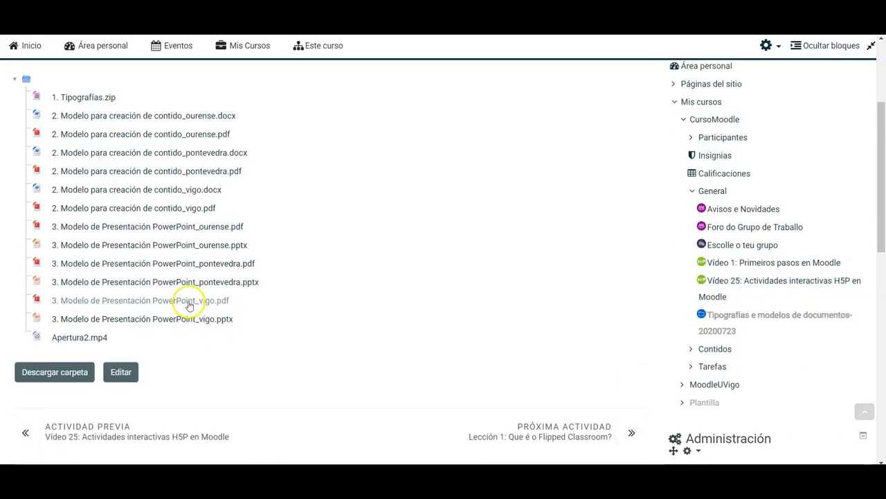
scroll(201, 291, "up", 2)
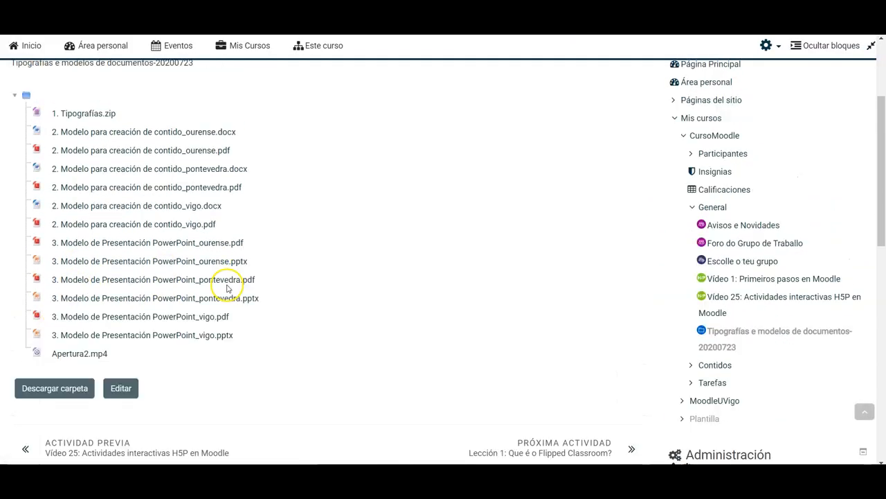
scroll(208, 243, "up", 2)
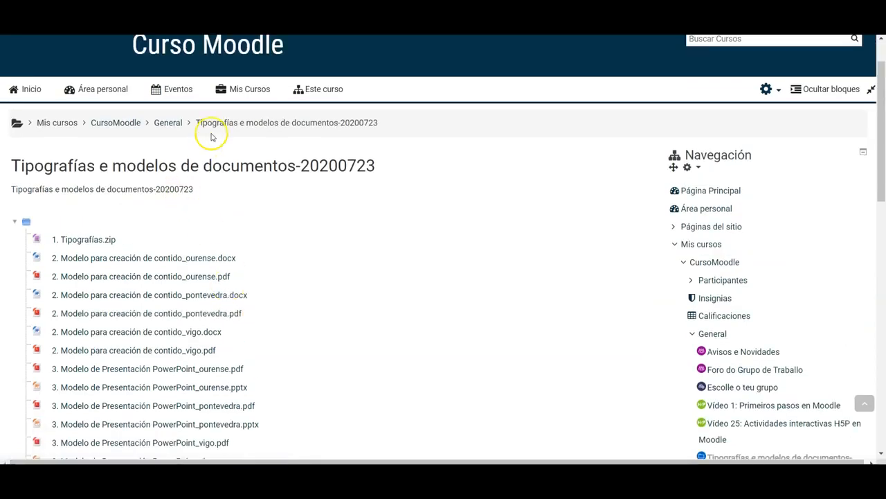
Return to the course's General section and upload h5p.png there as an image shown on the course page.
left_click(169, 123)
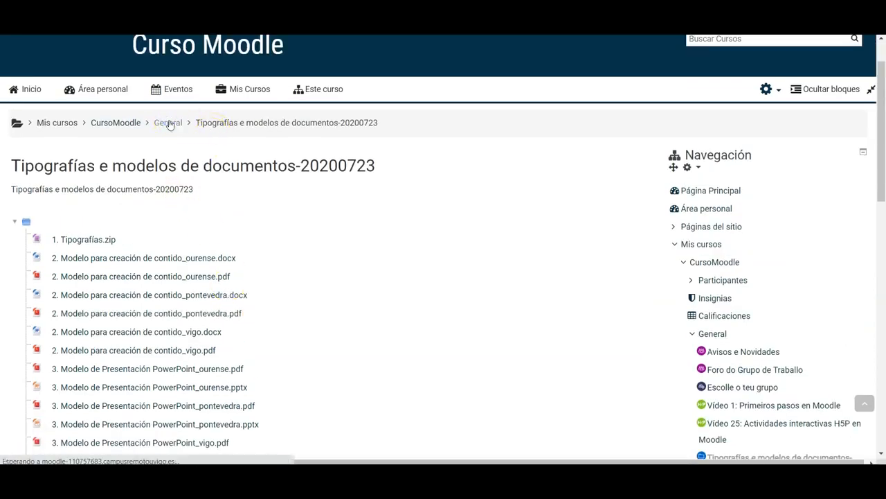
scroll(341, 174, "down", 1)
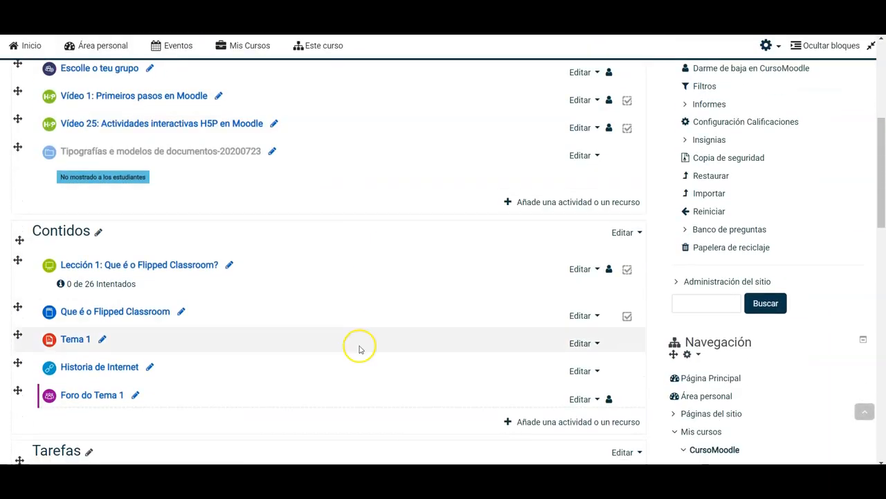
left_click(360, 479)
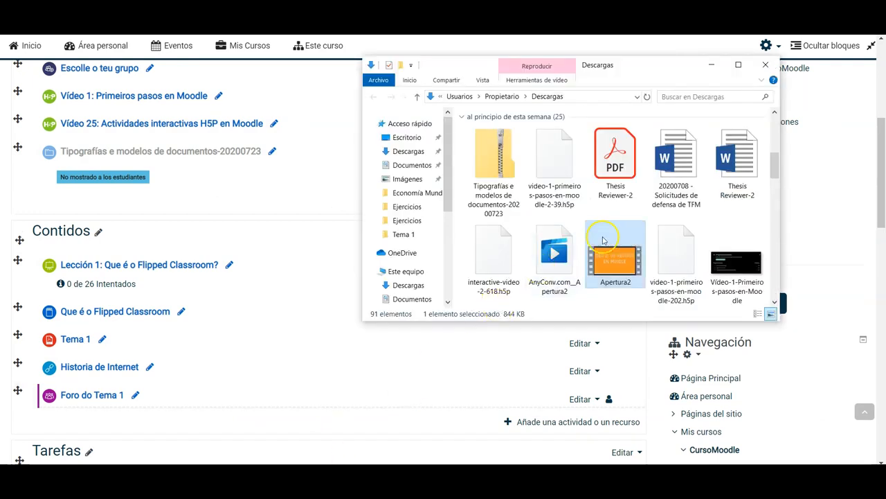
scroll(655, 221, "down", 1)
scroll(644, 229, "up", 1)
scroll(623, 238, "down", 1)
left_click_drag(607, 280, 49, 206)
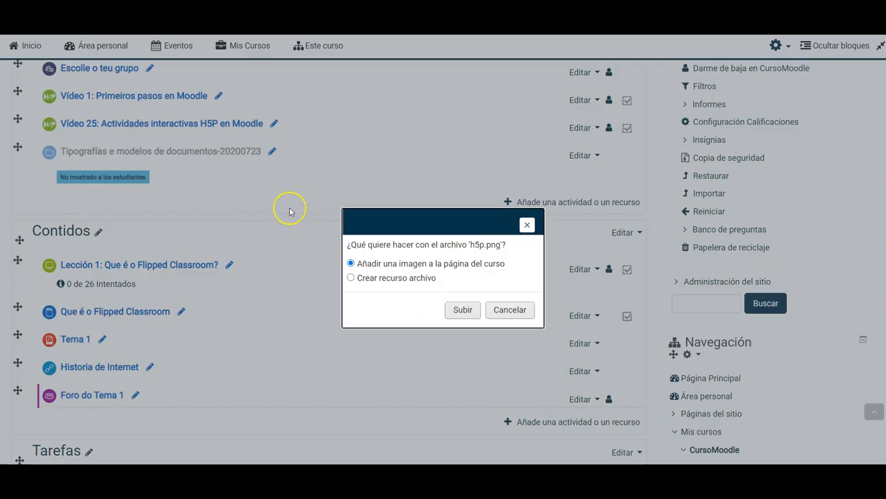
left_click(419, 279)
left_click(415, 263)
left_click(466, 308)
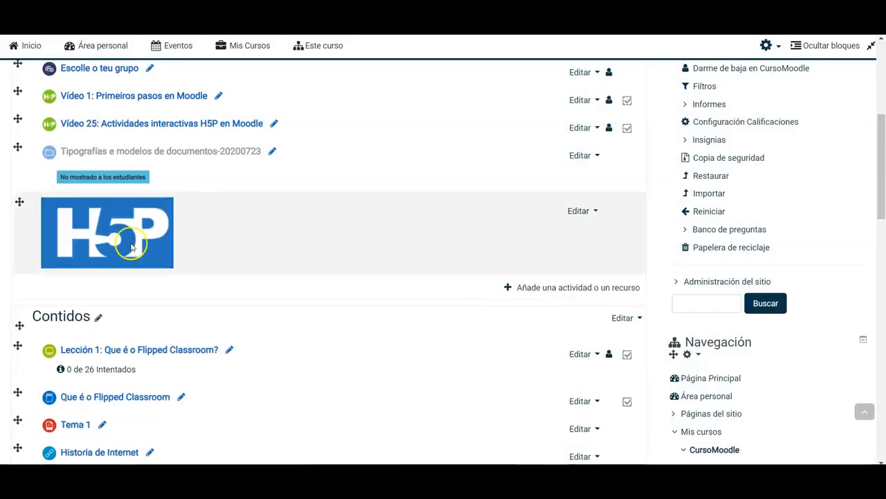
Upload Apertura2.mp4 from the Descargas folder to the General section as a file resource.
left_click(339, 477)
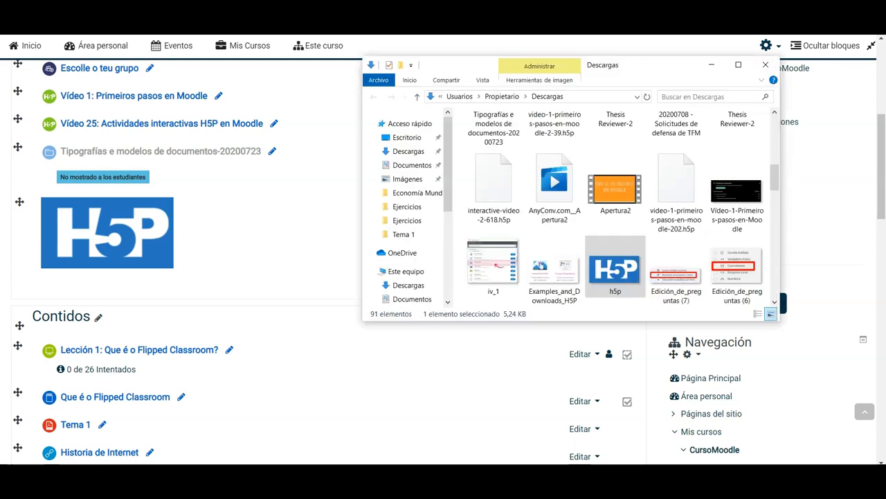
left_click_drag(615, 190, 226, 296)
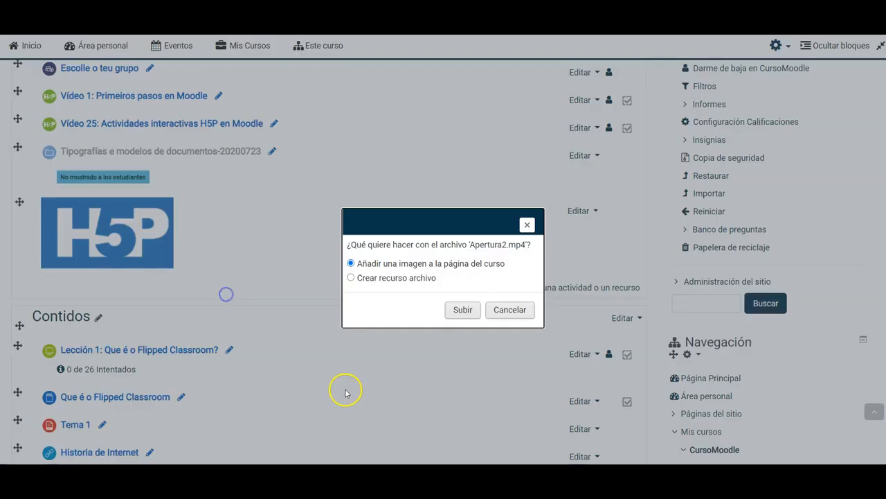
left_click(387, 279)
left_click(461, 309)
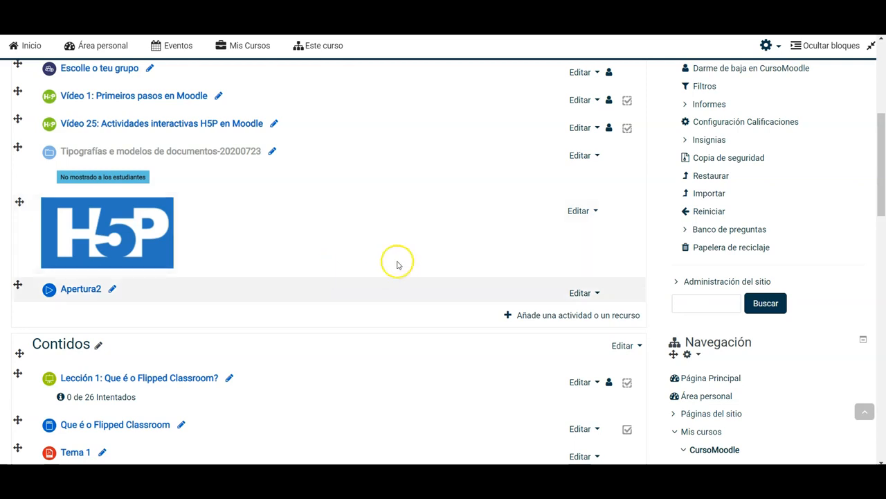
Add a new Carpeta resource to the General section and name it "Cartafol compartido".
left_click(538, 315)
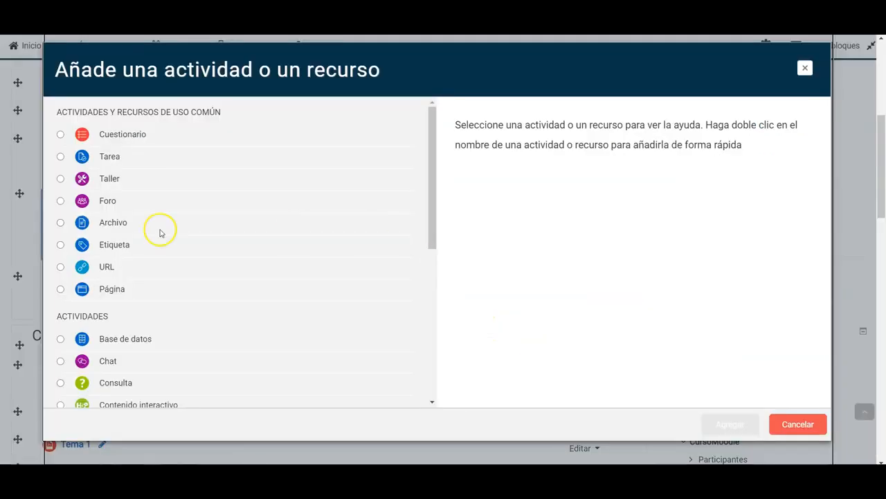
scroll(144, 233, "down", 5)
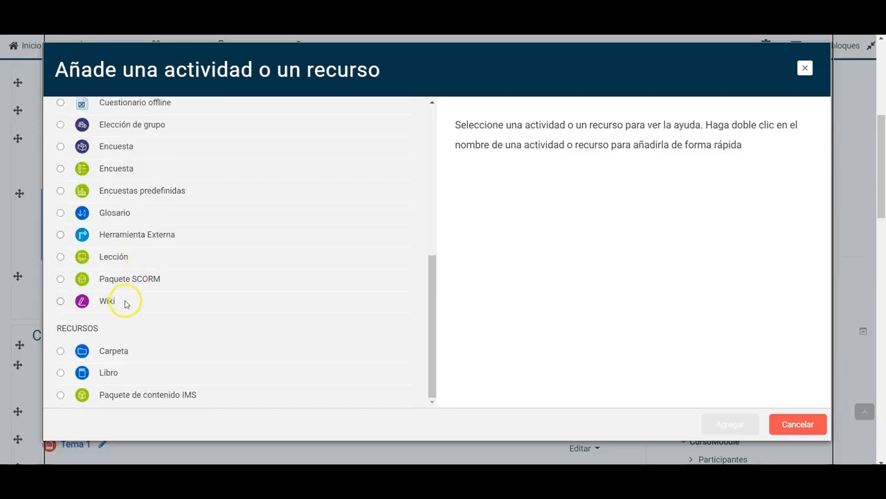
left_click(109, 351)
left_click(730, 423)
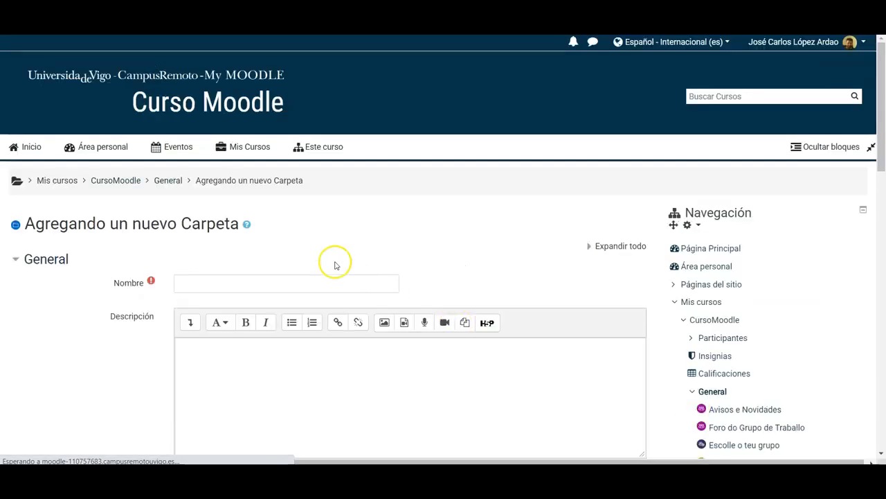
scroll(257, 139, "down", 2)
left_click(257, 139)
type("Cartafol compartido")
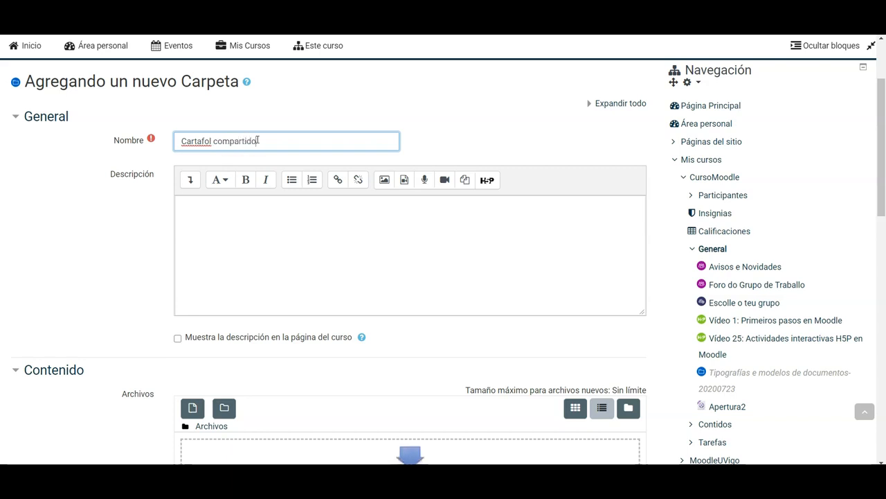
scroll(257, 140, "down", 3)
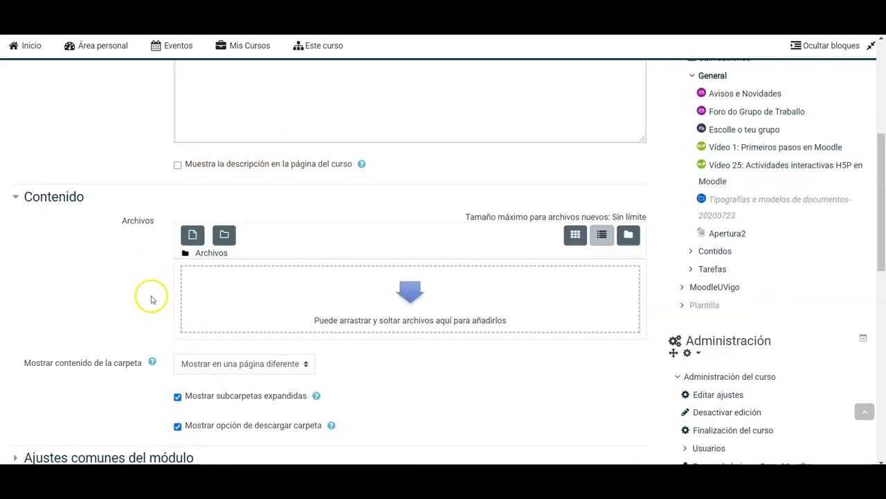
scroll(240, 355, "down", 1)
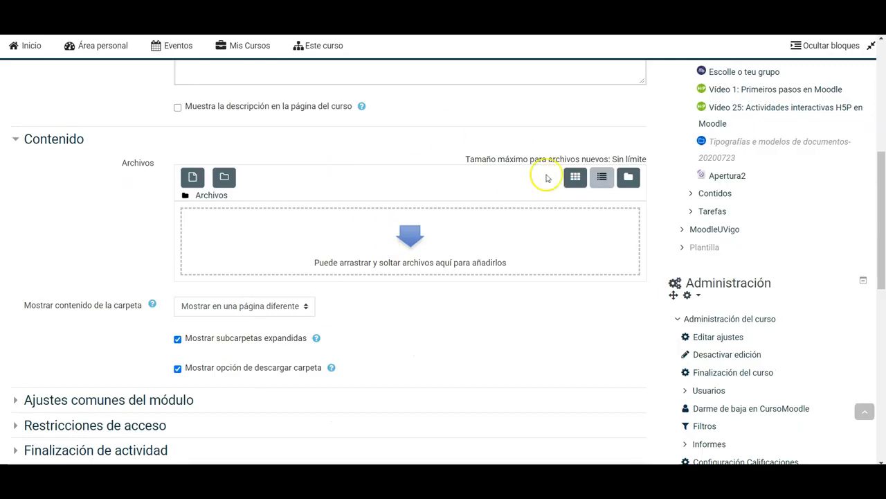
scroll(208, 283, "down", 1)
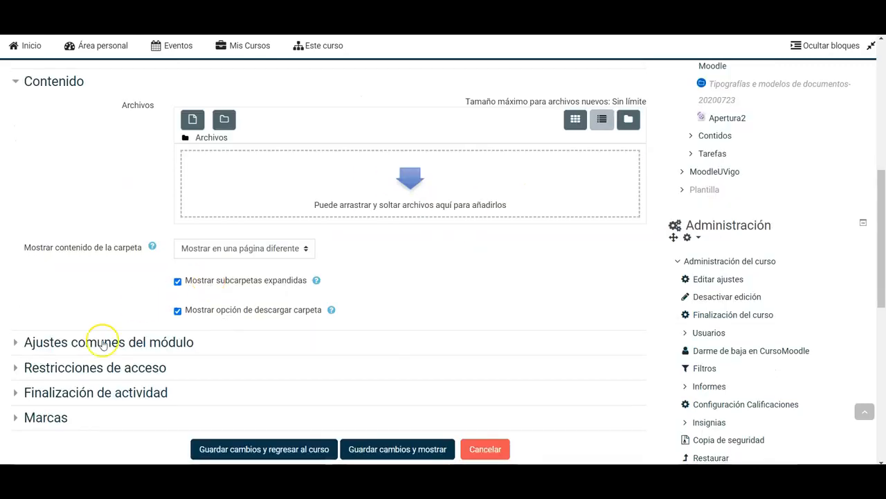
Set the folder's availability to "Ocultar a los estudiantes" in its common module settings.
left_click(61, 347)
left_click(253, 368)
left_click(248, 393)
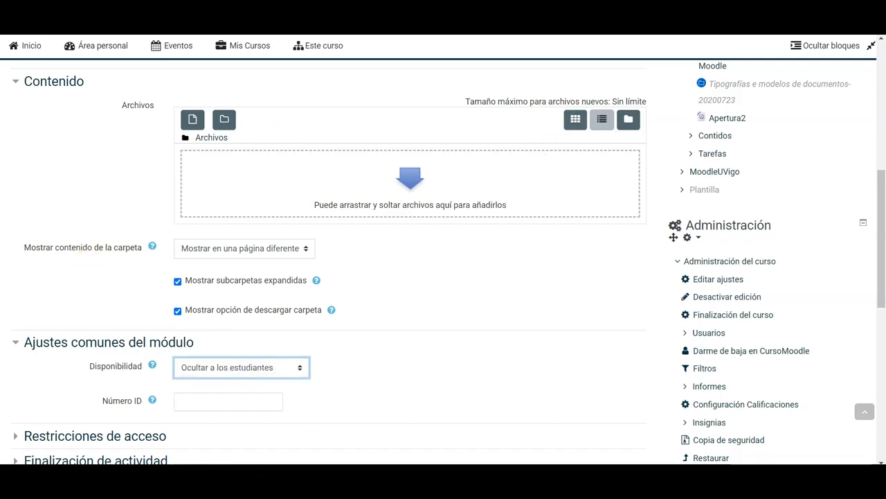
Add iv_1.png and AnyConv.com__Apertura2.webm from the Descargas folder to the folder's files, save, and return to the course.
key("alt+Tab")
left_click_drag(504, 258, 278, 187)
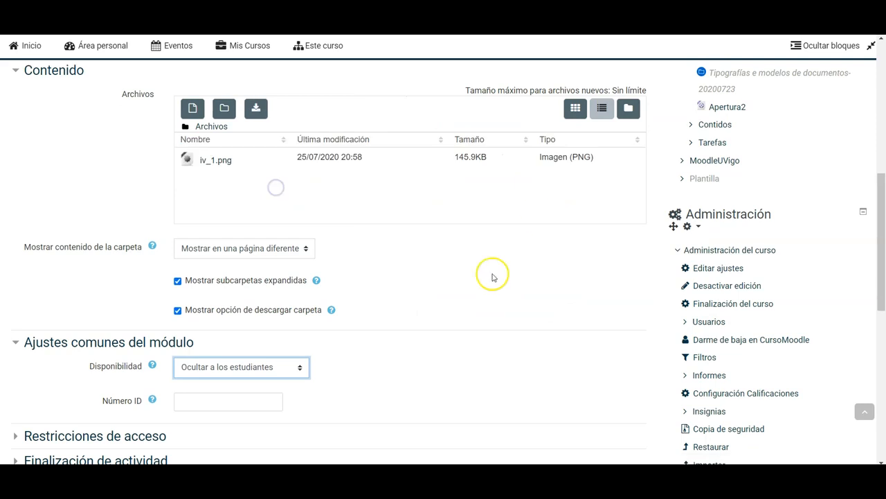
left_click(353, 471)
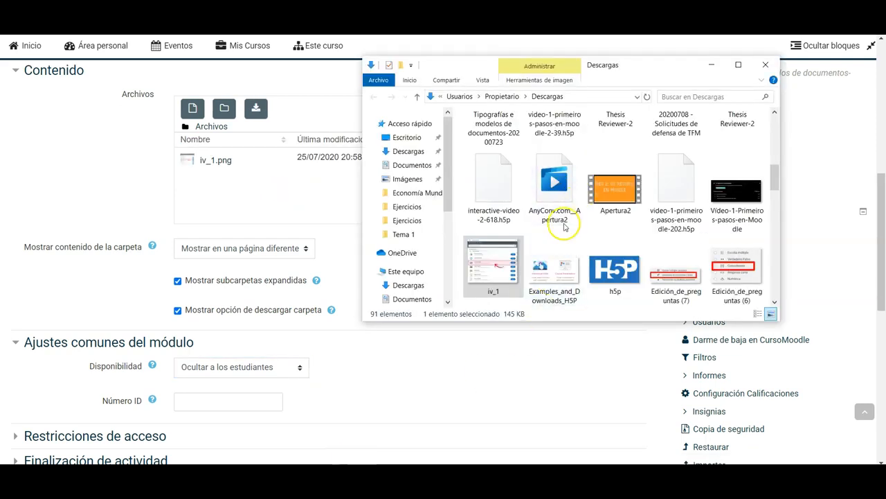
left_click_drag(559, 205, 295, 182)
scroll(163, 267, "down", 3)
left_click(297, 343)
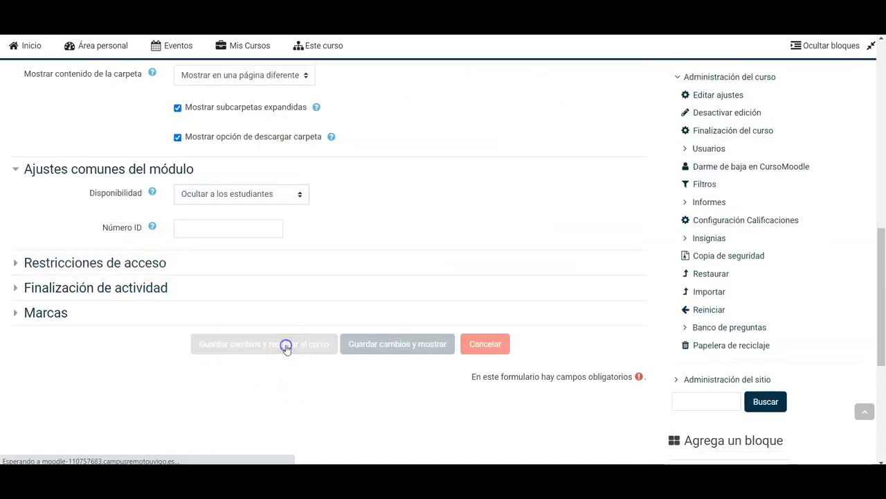
Open Cartafol compartido, examine its contents and file editing view, and return to the CursoMoodle page.
scroll(277, 343, "down", 3)
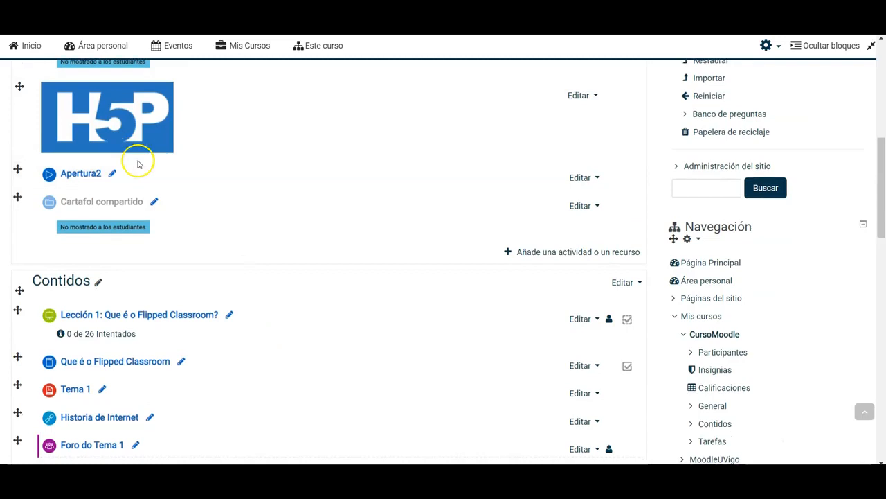
left_click(91, 203)
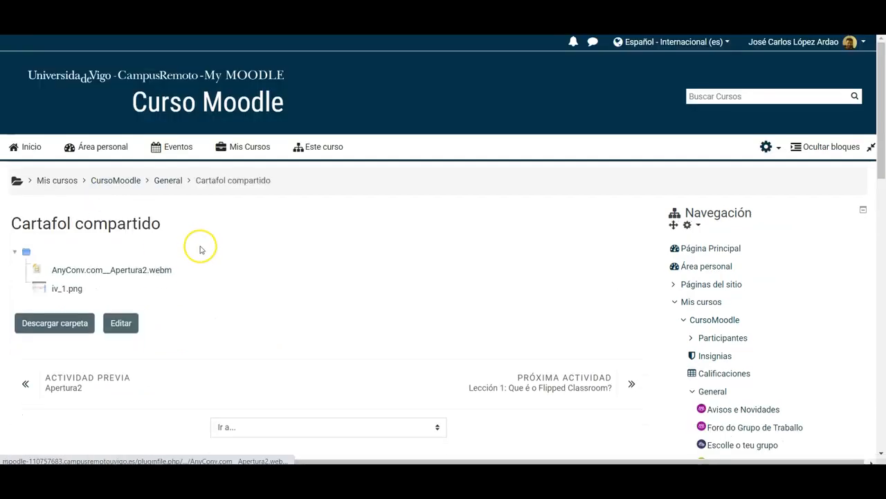
scroll(85, 188, "down", 2)
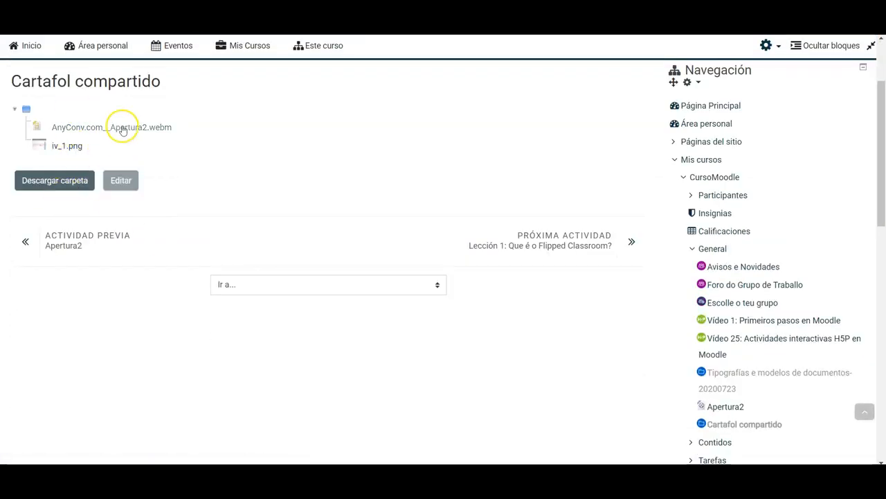
left_click(134, 186)
scroll(311, 249, "down", 3)
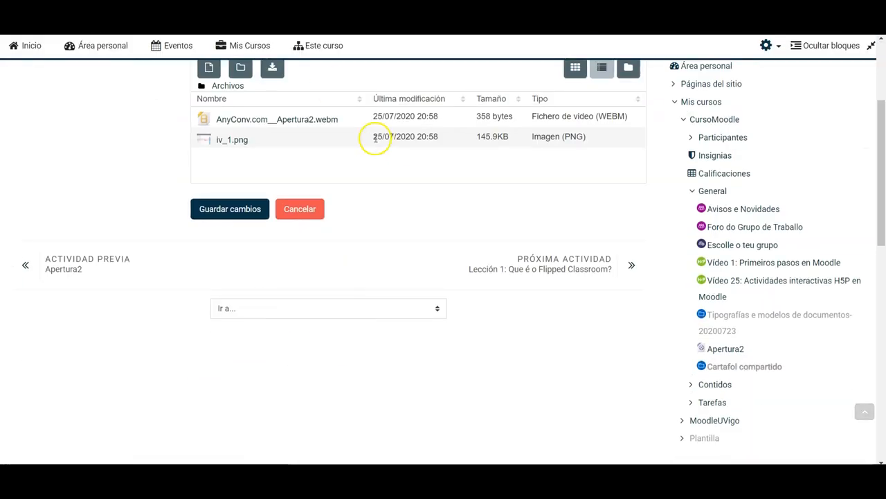
left_click(307, 209)
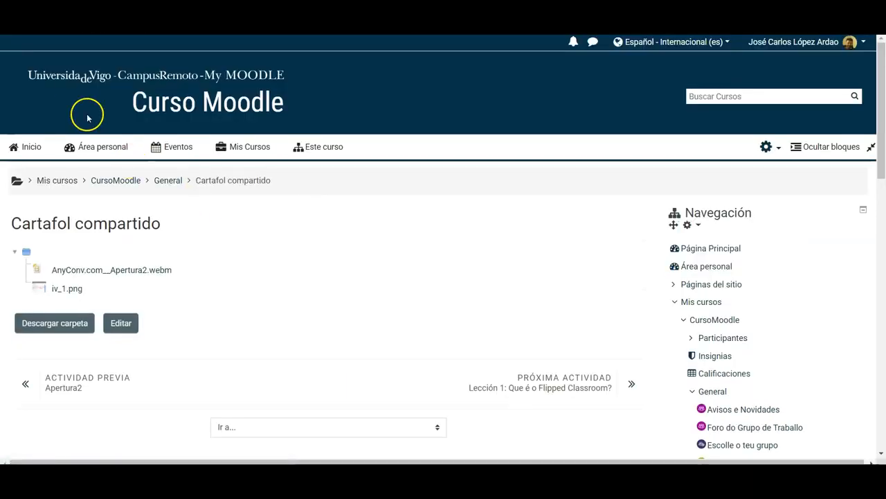
left_click(124, 181)
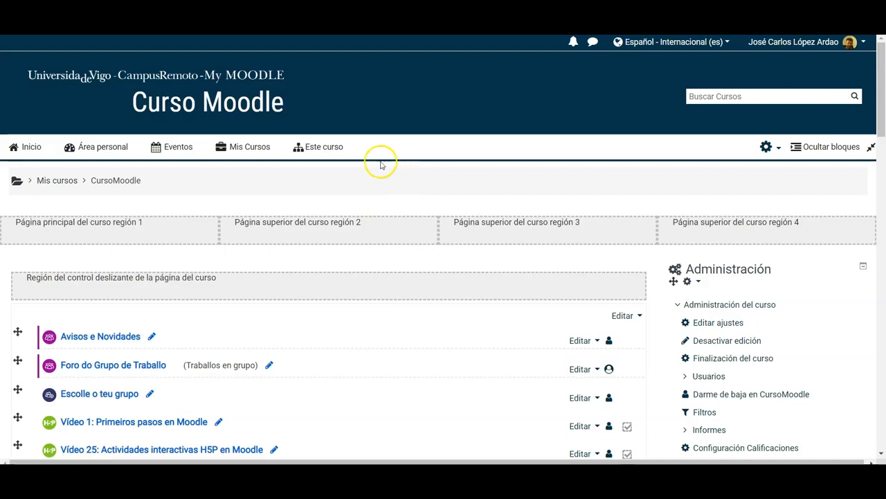
Add a new Libro resource to the course's General section and name it "Tema 1".
scroll(378, 184, "down", 1)
scroll(378, 184, "down", 2)
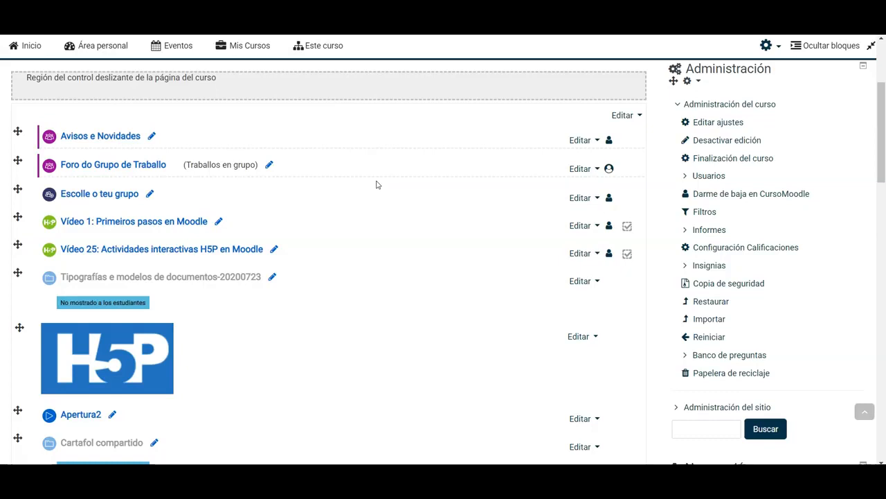
scroll(356, 187, "down", 3)
scroll(360, 191, "down", 3)
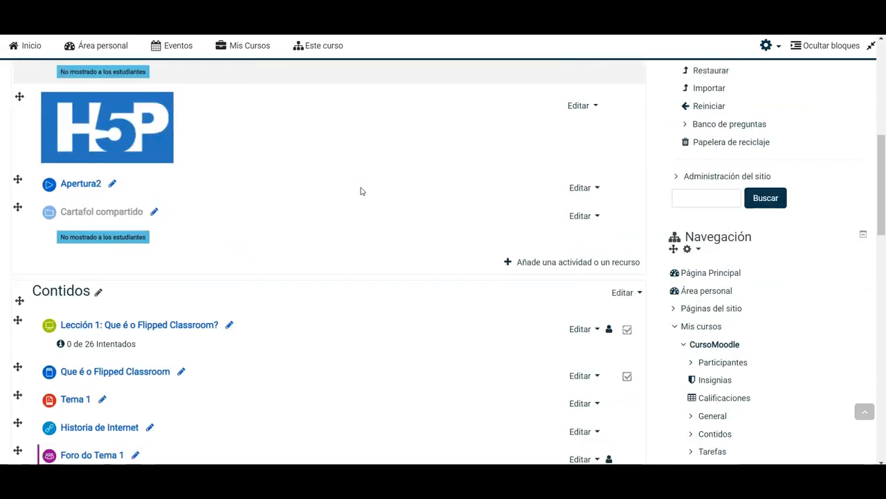
scroll(441, 196, "up", 2)
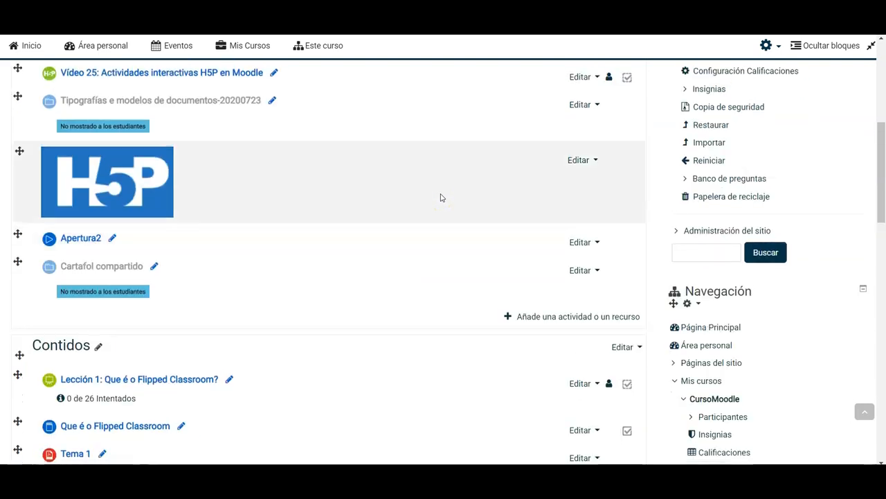
scroll(499, 207, "down", 3)
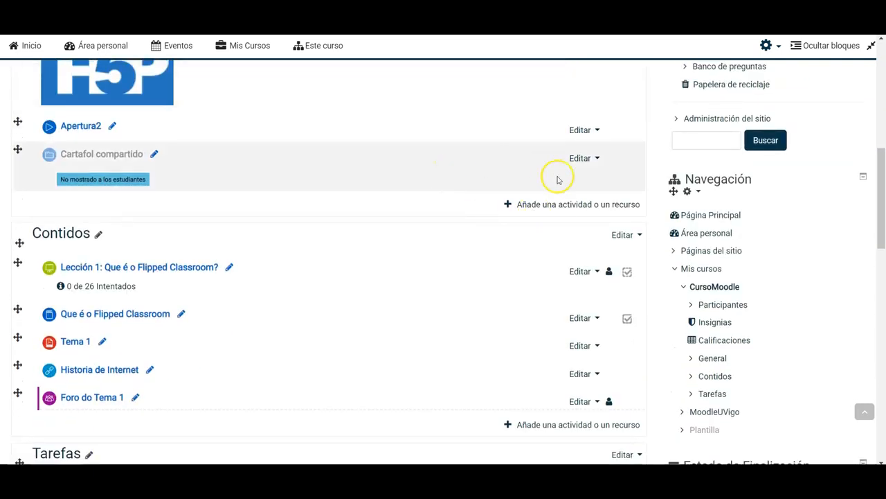
left_click(579, 206)
scroll(212, 202, "down", 5)
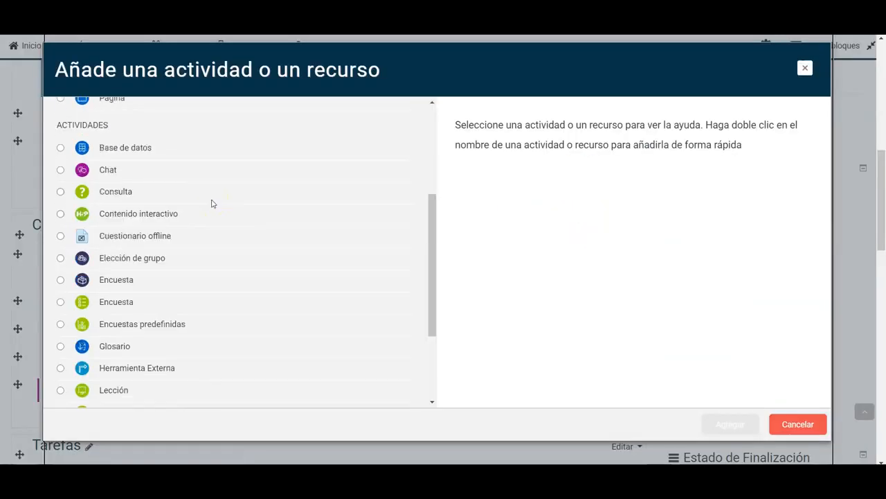
left_click(98, 372)
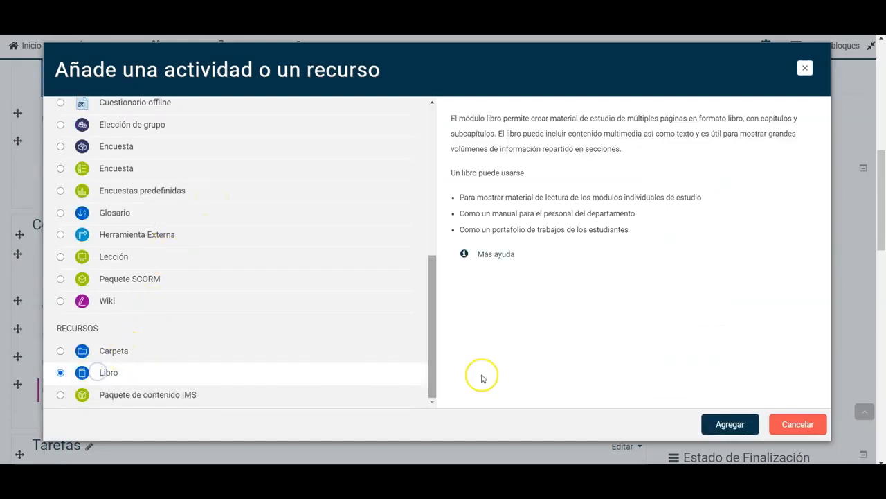
left_click(733, 424)
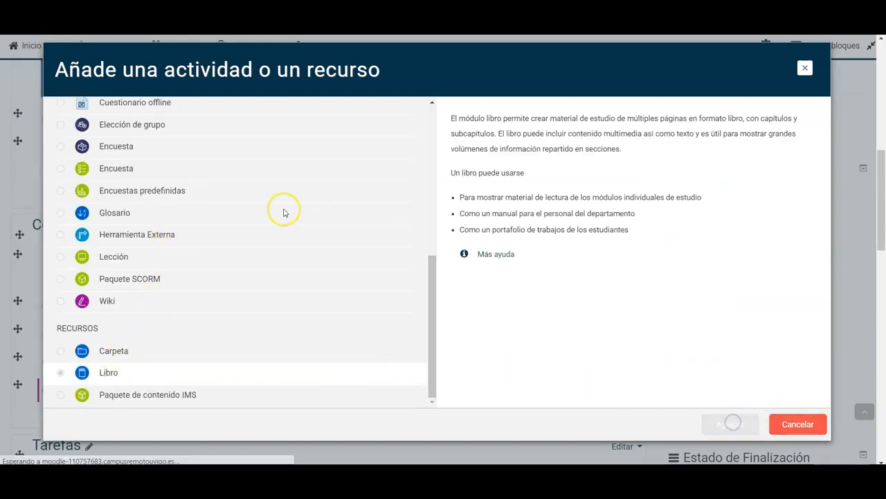
scroll(253, 224, "down", 2)
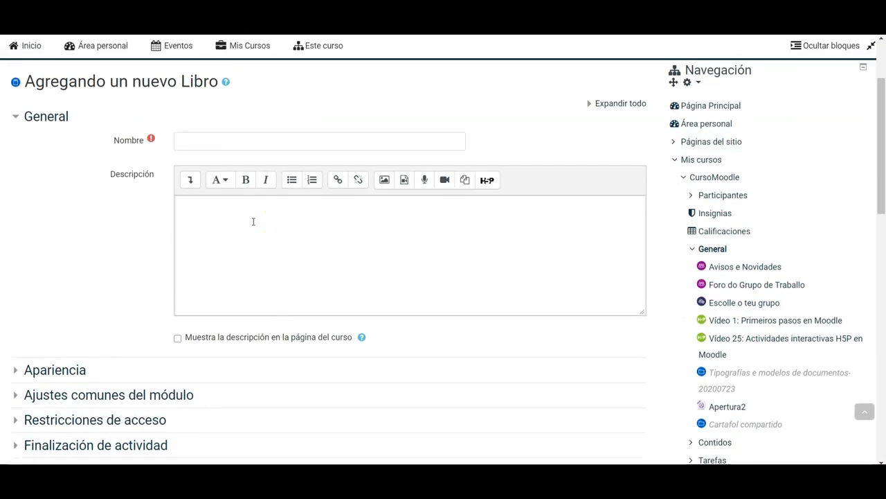
left_click(306, 140)
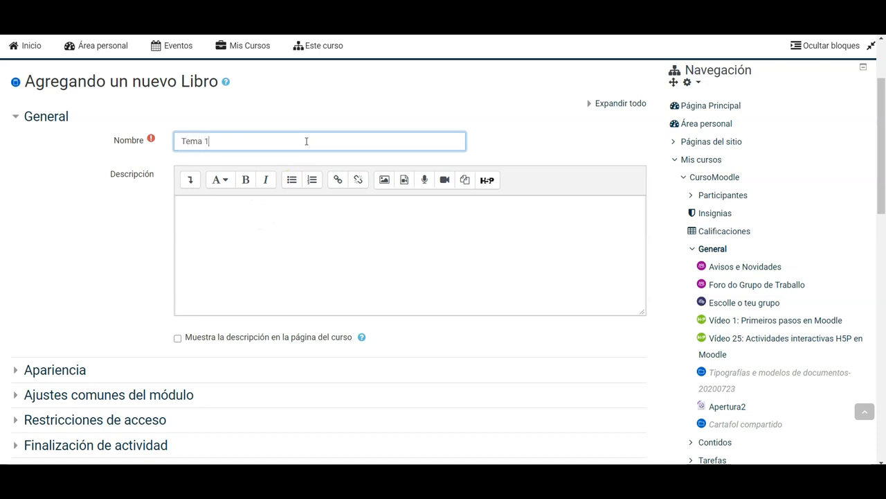
Review the book's appearance options for chapter numbering and navigation design.
left_click(270, 277)
scroll(59, 254, "down", 2)
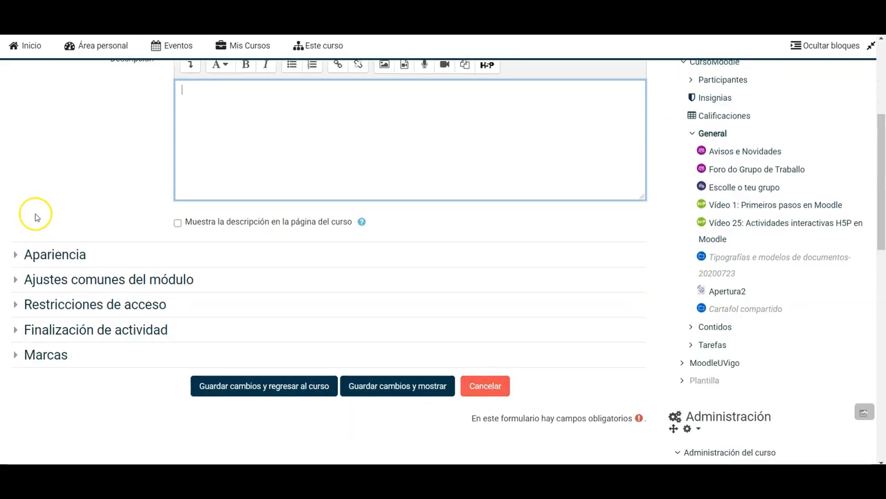
left_click(65, 256)
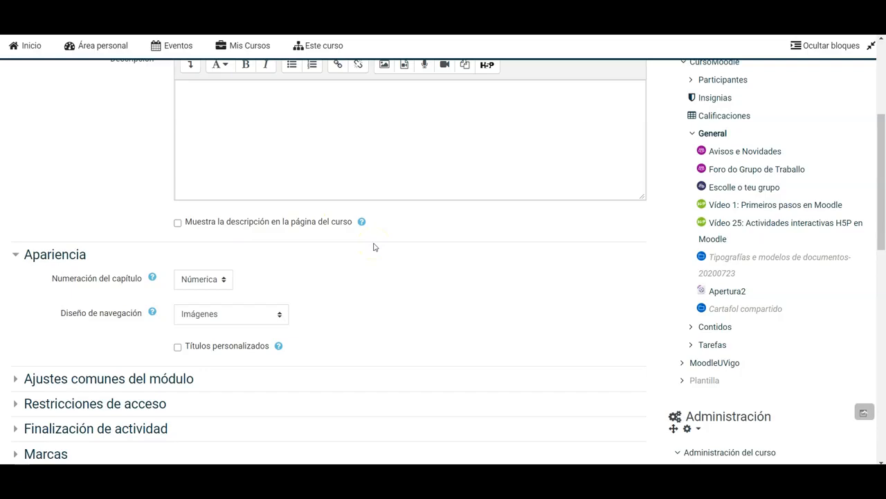
left_click(207, 284)
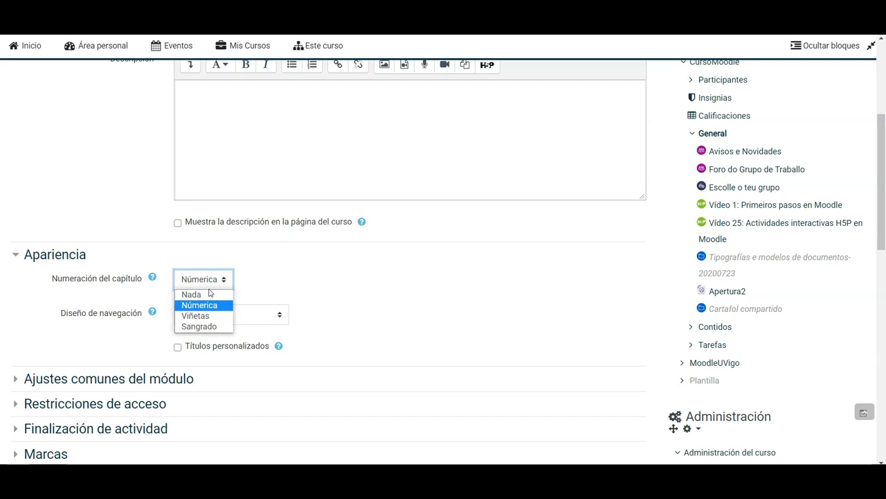
left_click(386, 260)
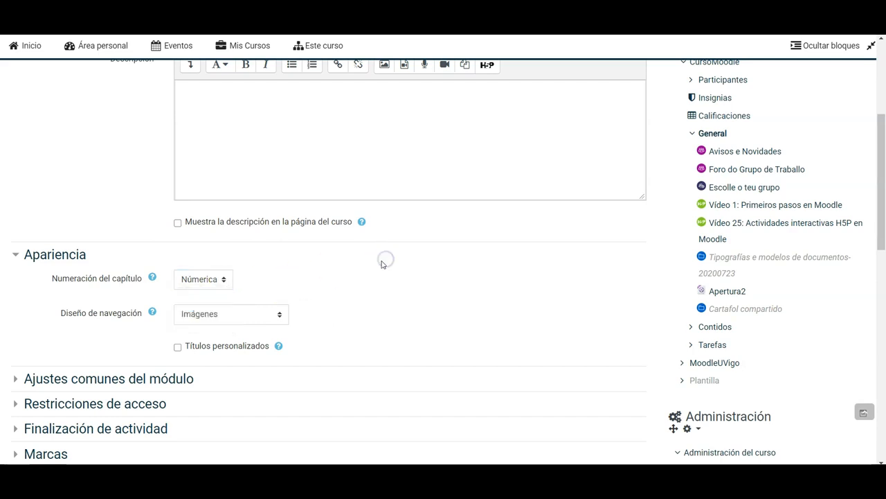
left_click(276, 314)
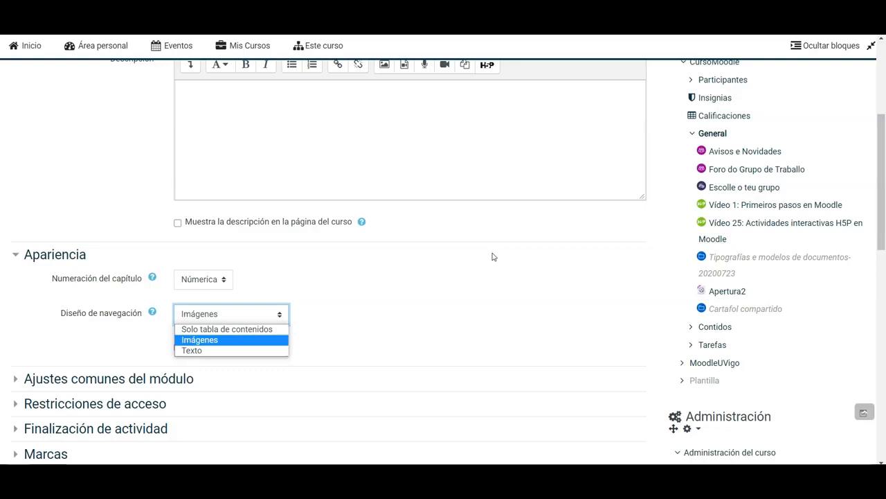
left_click(430, 293)
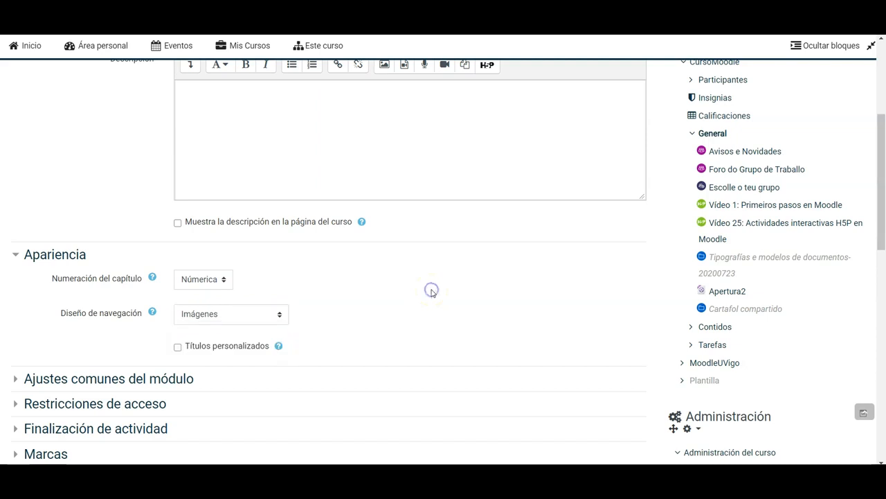
Save the new Tema 1 book and display it.
scroll(416, 291, "down", 1)
scroll(402, 291, "up", 4)
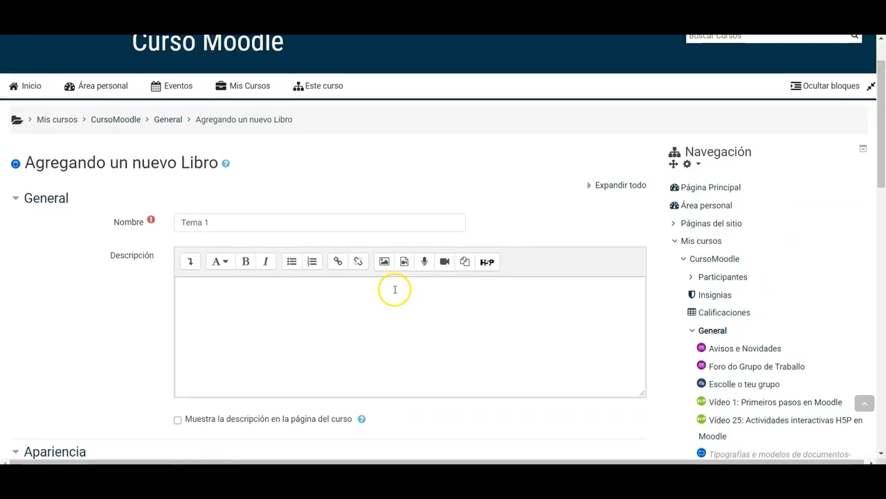
scroll(388, 305, "down", 6)
left_click(375, 323)
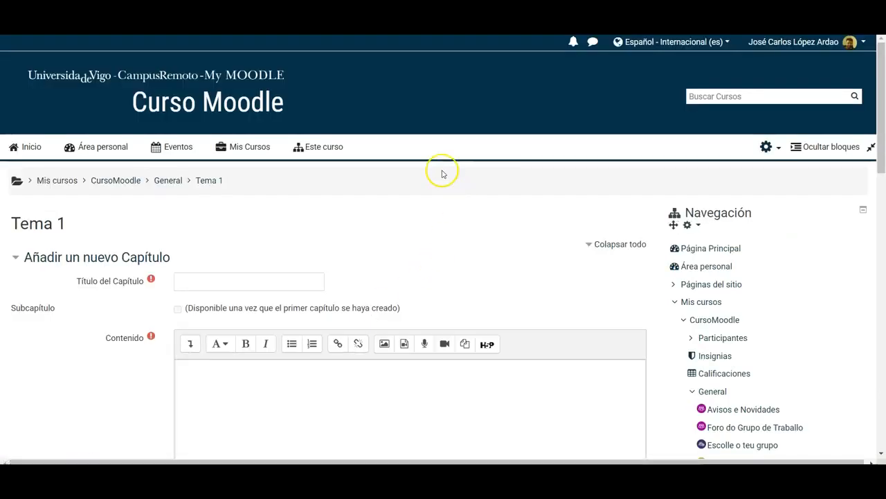
Return to the CursoMoodle page and open the book Que é o Flipped Classroom in the Contidos section.
scroll(420, 182, "down", 1)
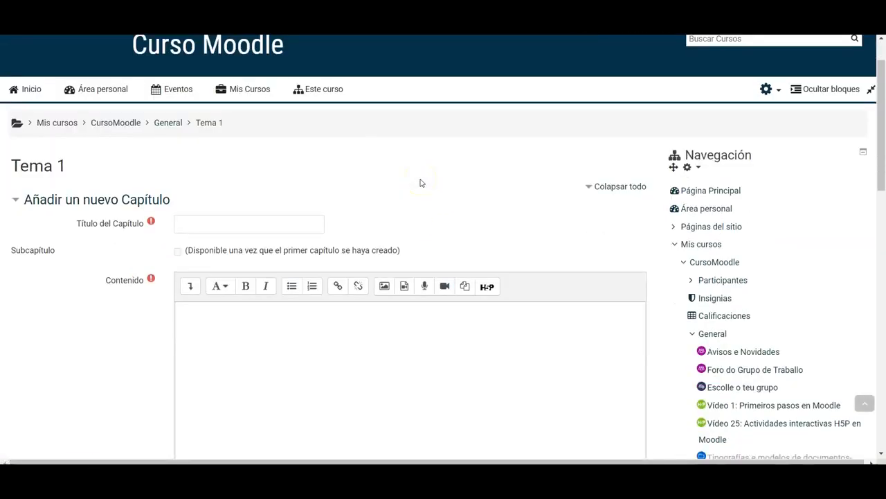
scroll(341, 183, "up", 1)
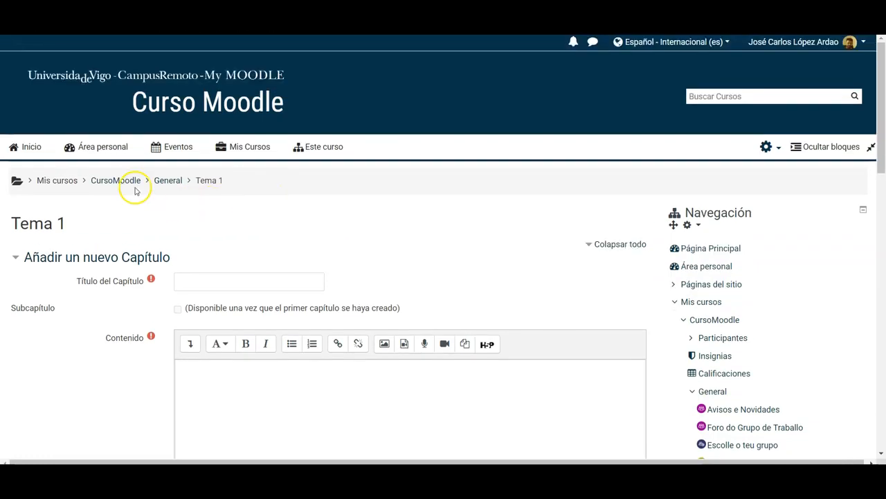
left_click(131, 185)
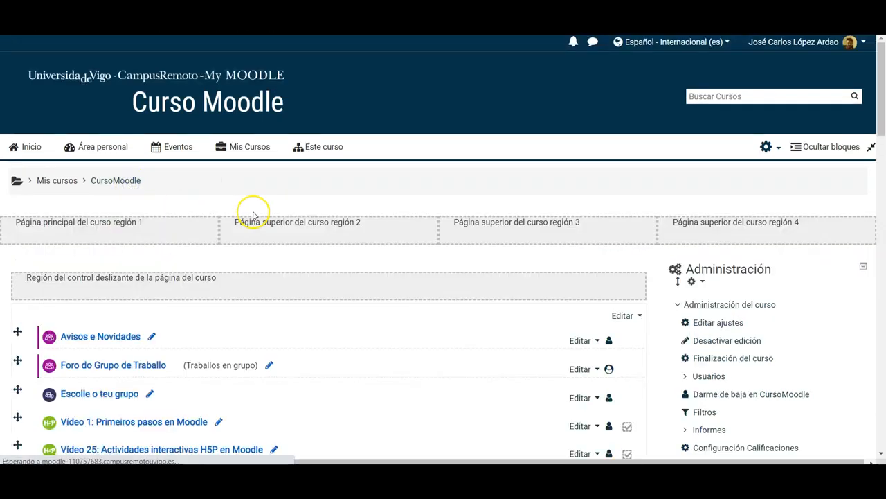
scroll(254, 212, "down", 3)
scroll(253, 215, "down", 4)
scroll(253, 217, "down", 6)
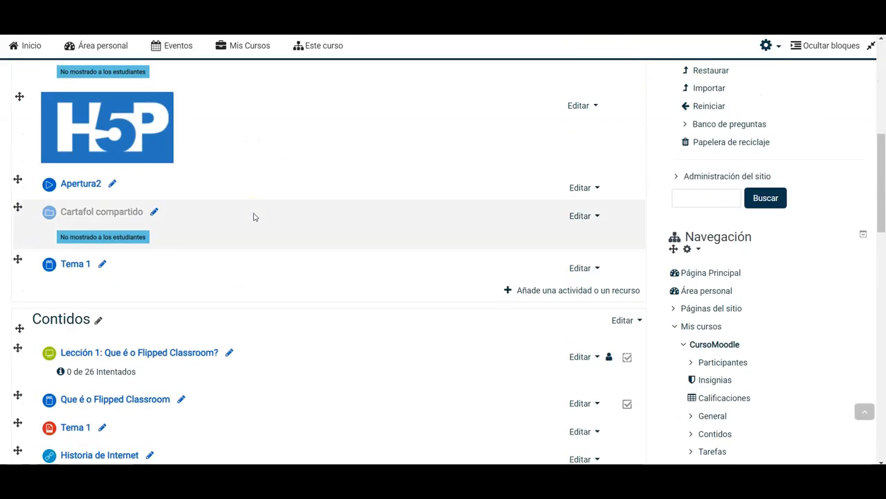
scroll(254, 217, "up", 3)
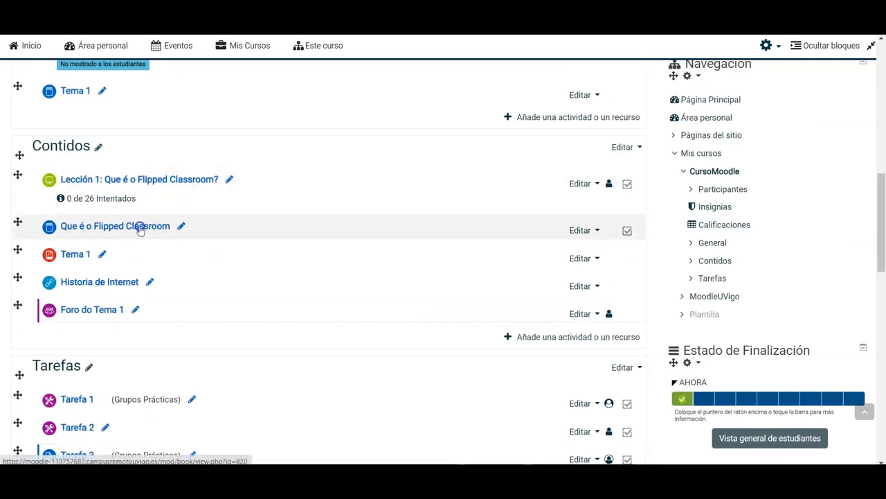
left_click(142, 229)
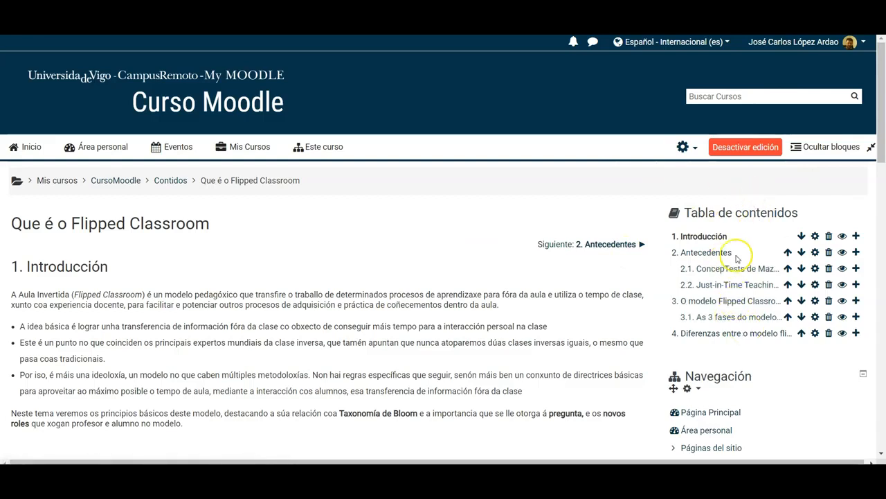
Start a new chapter after "Diferenzas entre o modelo flipped e o tradicional" and title it "Proba".
scroll(734, 256, "down", 1)
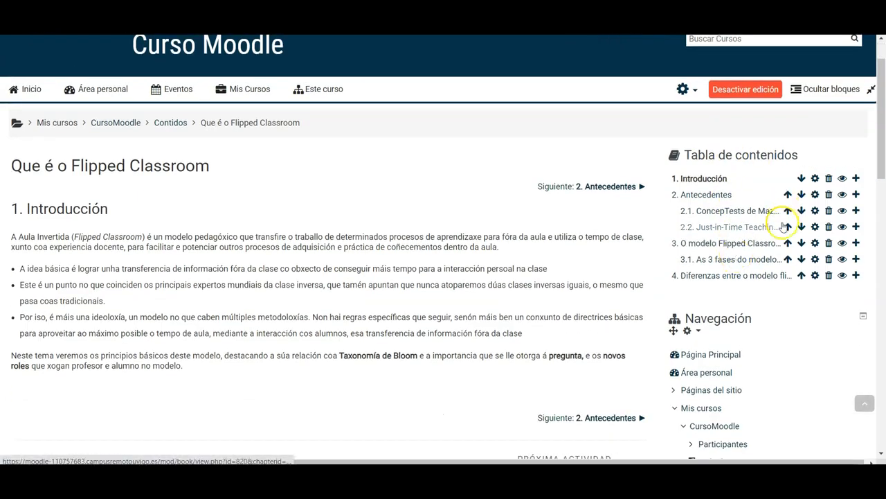
left_click(857, 276)
scroll(362, 237, "down", 2)
left_click(233, 168)
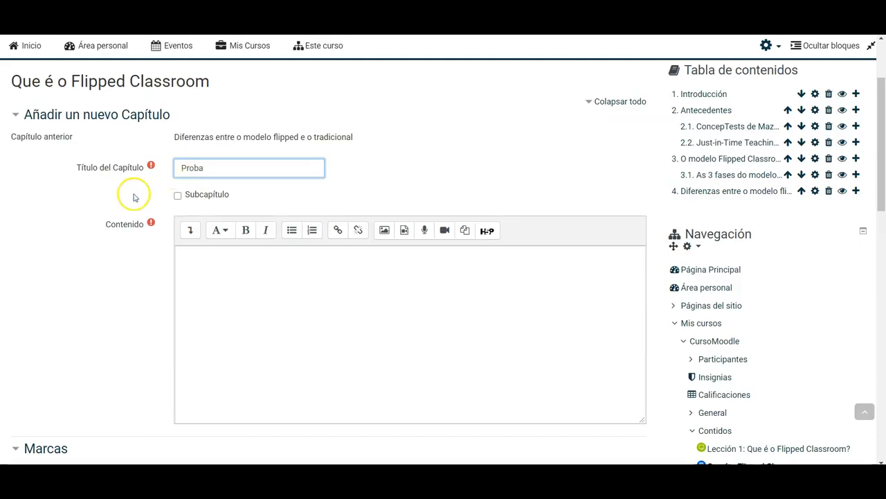
Mark the Proba chapter as a subchapter, enter "<seegaethsryhj" as its content and save it.
left_click(180, 196)
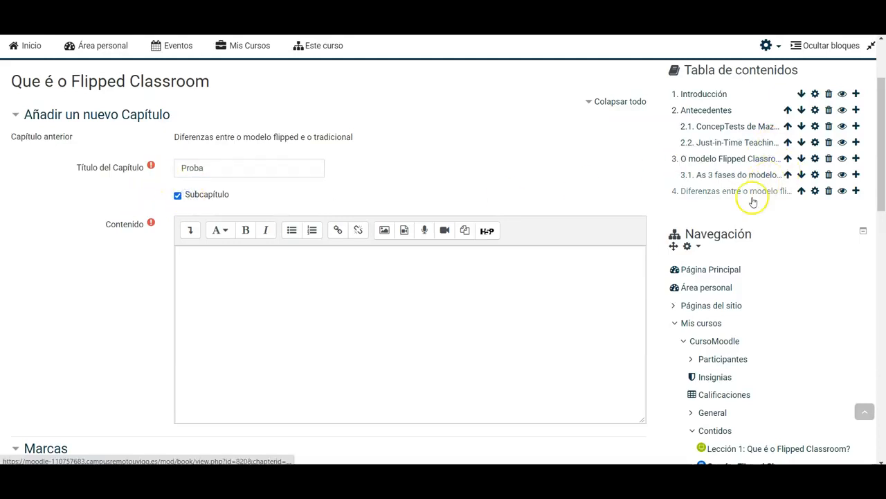
scroll(296, 133, "down", 1)
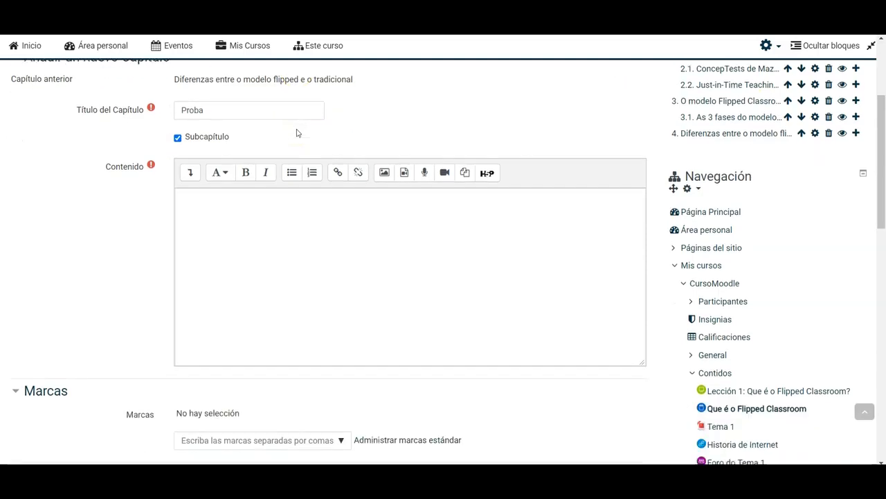
left_click(280, 245)
type("<seegaethrytj")
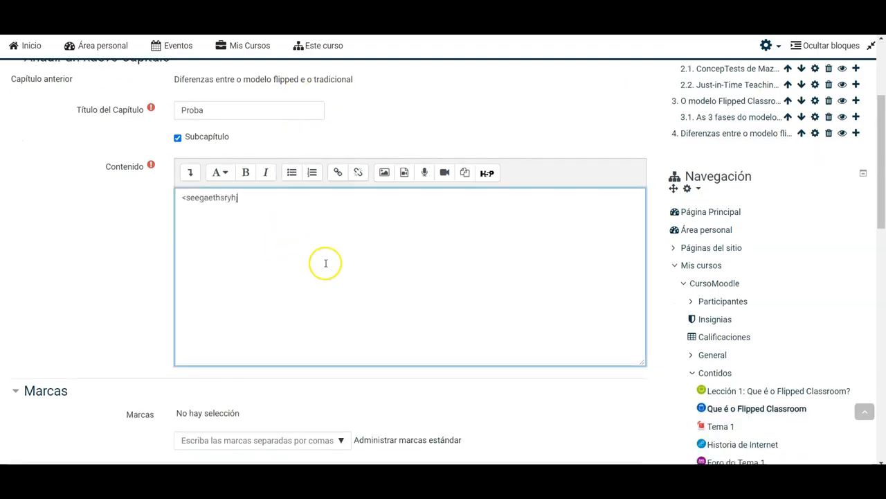
scroll(326, 264, "down", 3)
left_click(221, 311)
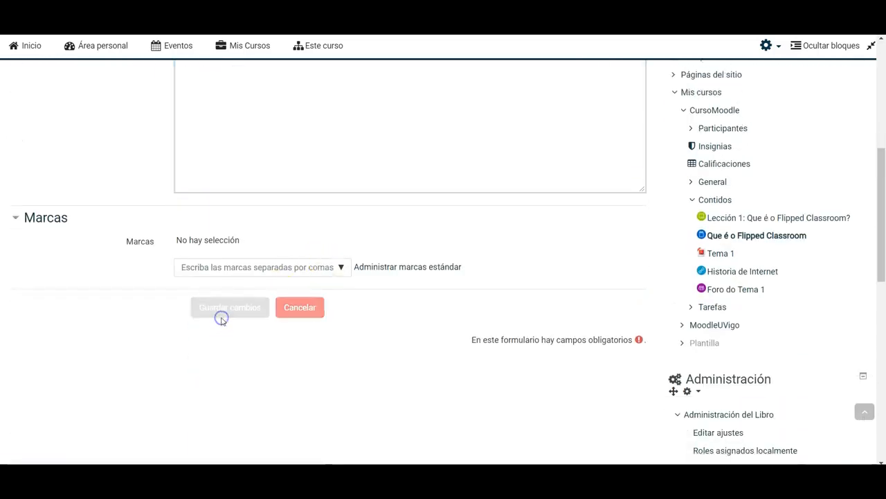
scroll(736, 279, "down", 2)
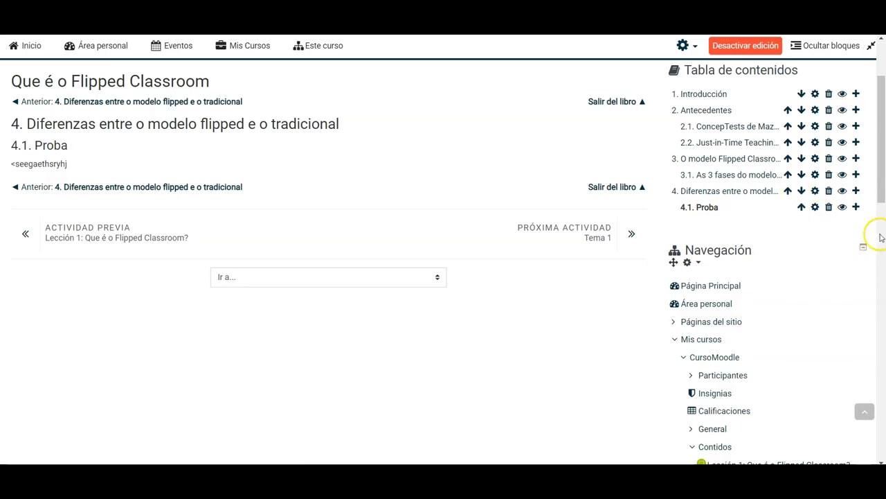
Add a subchapter titled "Proba 2" after Proba, with "rthfyj" as its content, and save it.
left_click(858, 207)
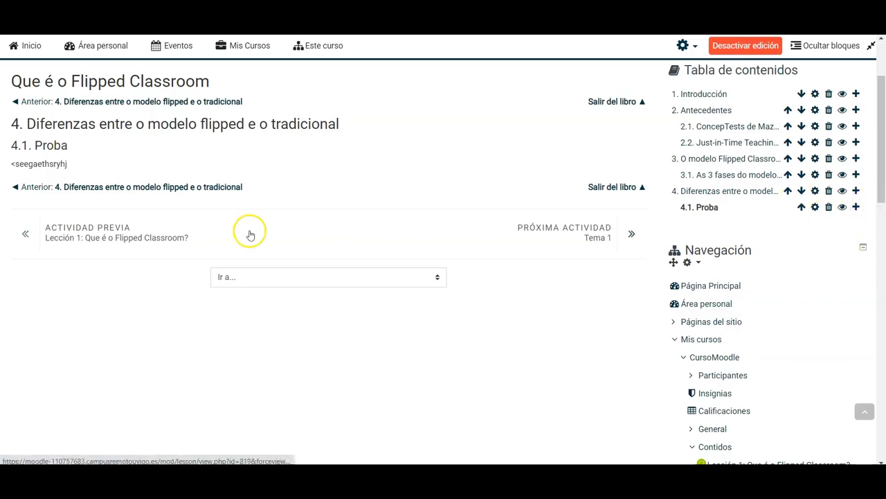
scroll(221, 277, "down", 1)
left_click(228, 250)
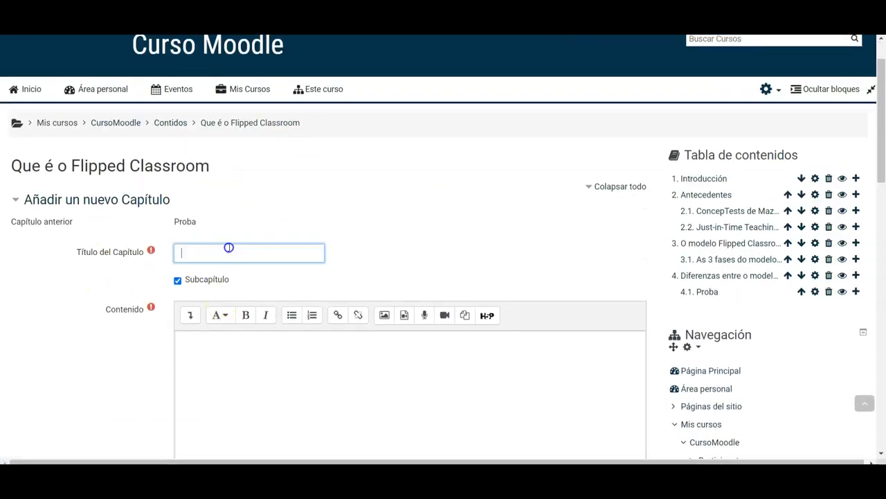
type("oba 2")
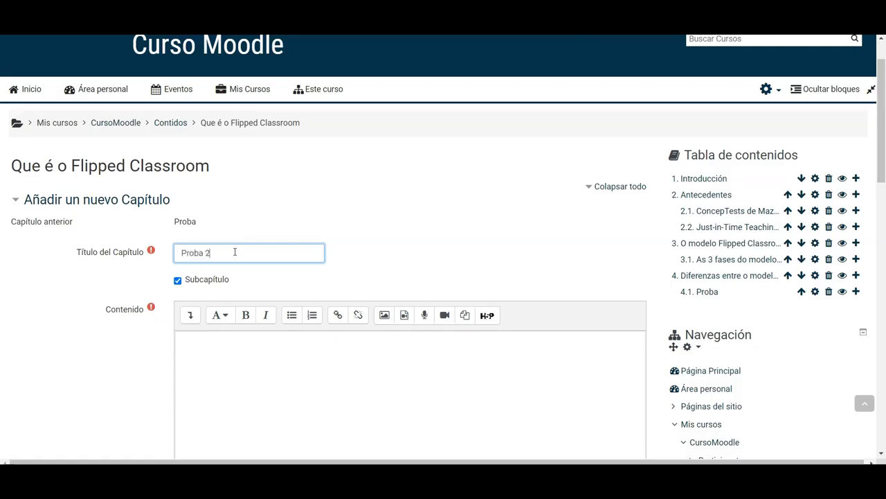
scroll(281, 203, "down", 10)
left_click(243, 77)
left_click(382, 177)
type("rthfyj")
left_click(237, 366)
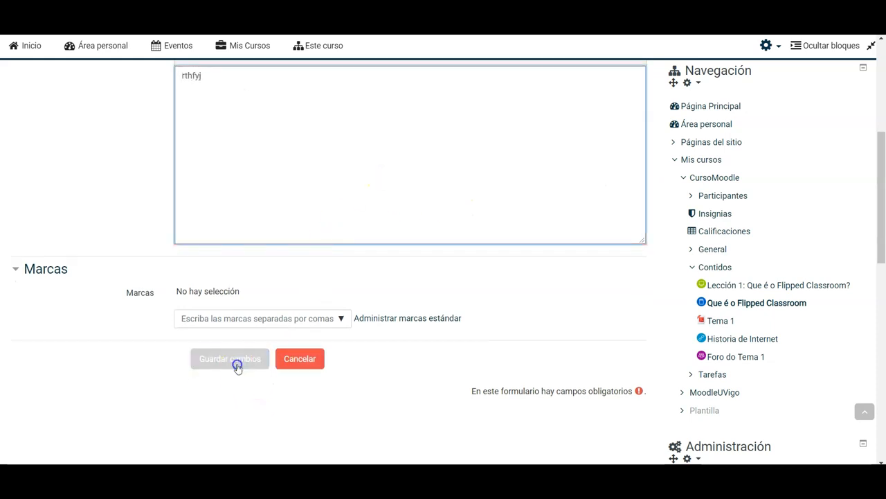
scroll(692, 208, "down", 2)
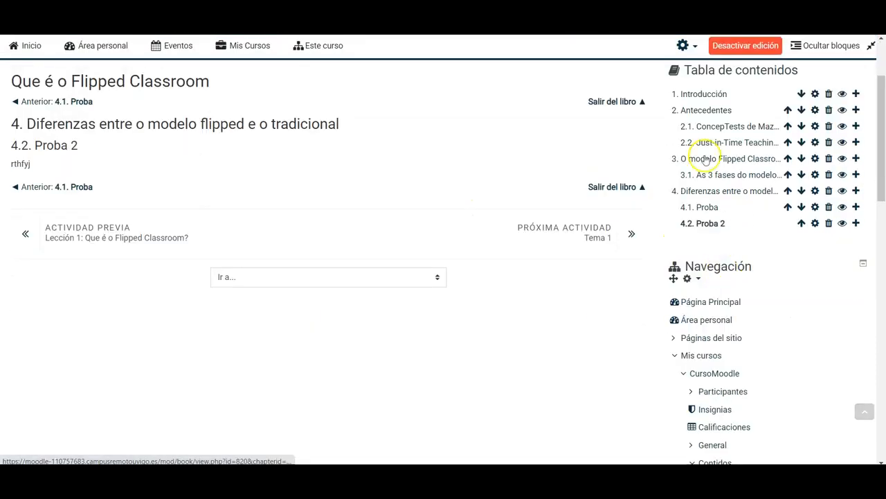
Move the Proba 2 subchapter above Proba in the table of contents and hide Proba.
scroll(340, 166, "up", 2)
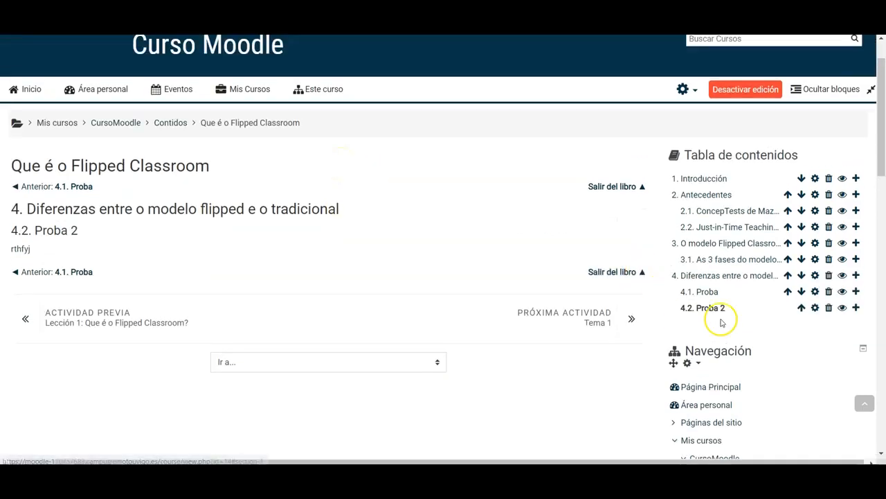
left_click(801, 307)
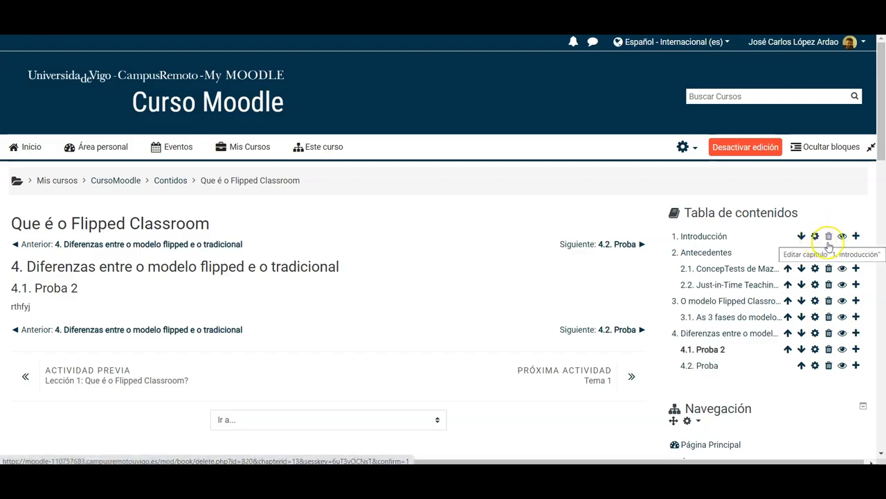
left_click(843, 364)
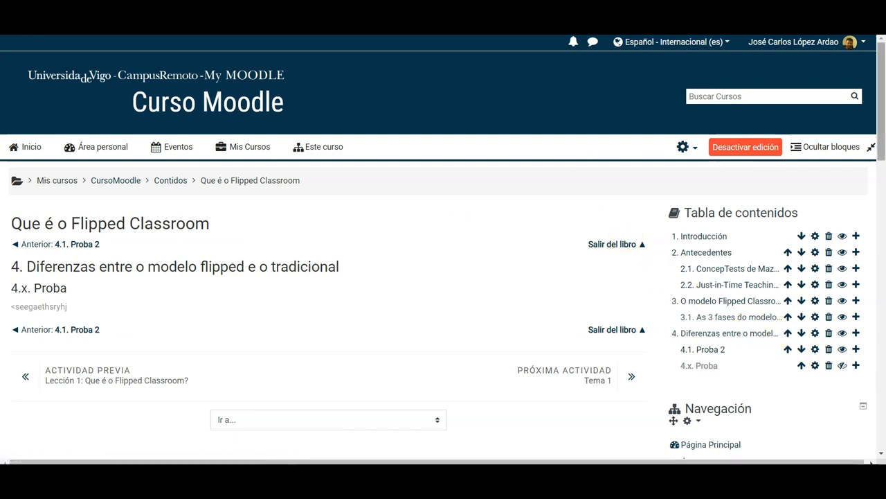
Switch to the Estudiante role to preview the book as a student.
left_click(865, 46)
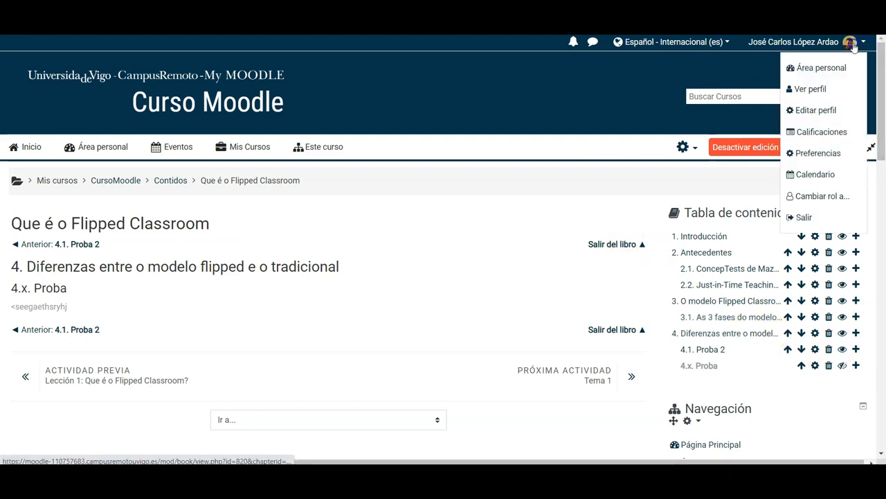
left_click(810, 194)
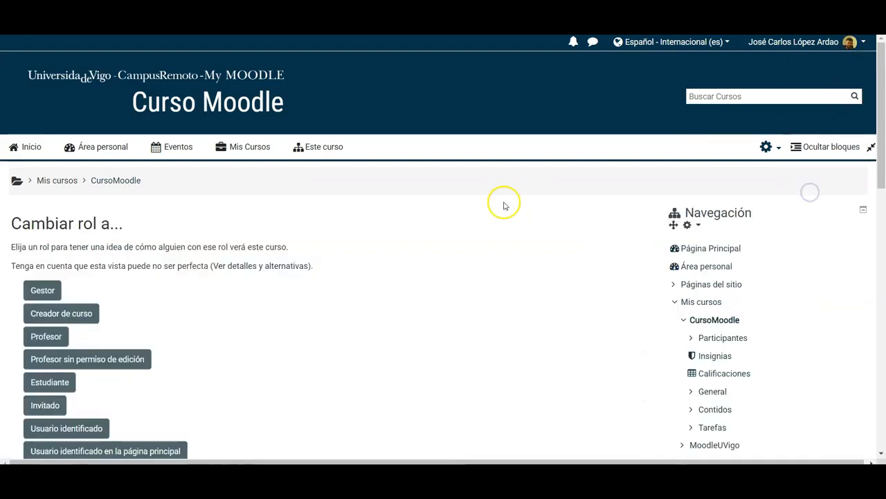
left_click(55, 379)
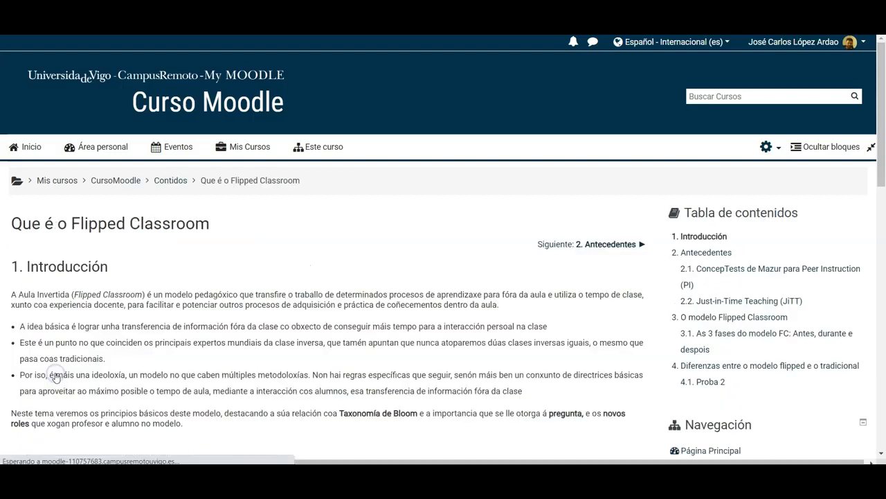
Browse the book as a student from Introducción through Antecedentes to the ConcepTests de Mazur subchapter.
scroll(256, 259, "down", 1)
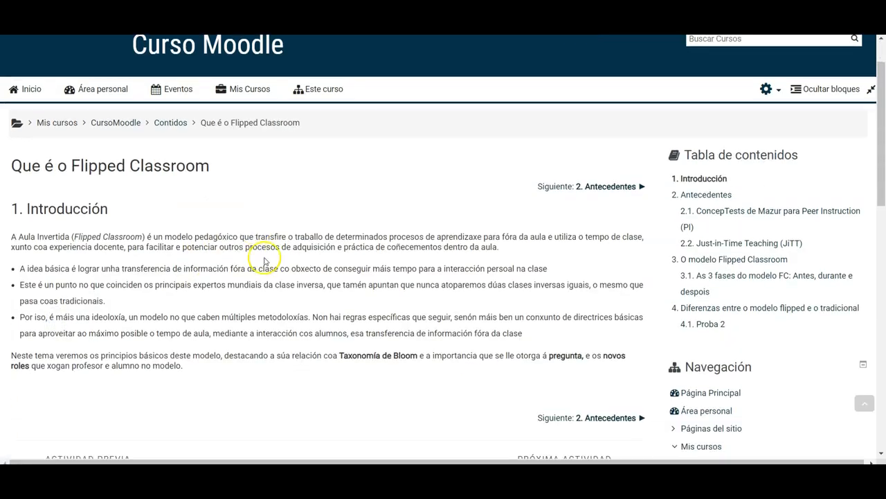
left_click(602, 187)
scroll(406, 203, "down", 2)
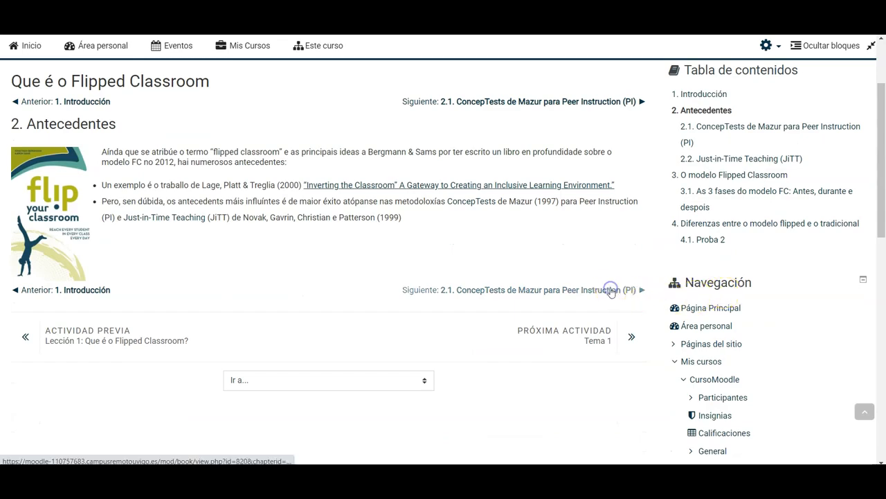
left_click(611, 290)
scroll(284, 299, "down", 2)
scroll(377, 268, "down", 2)
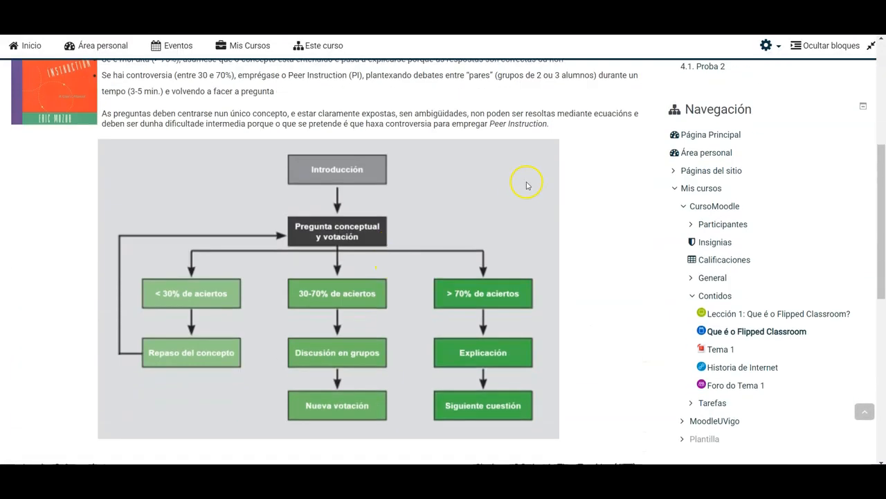
scroll(528, 184, "up", 4)
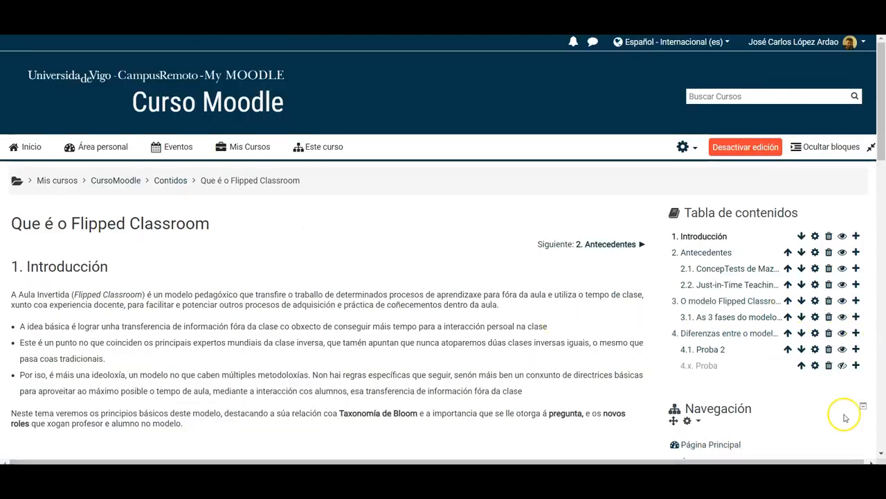
Open the printable version of the complete book, check its print dialog, and close it without printing.
scroll(871, 396, "down", 10)
scroll(870, 343, "down", 2)
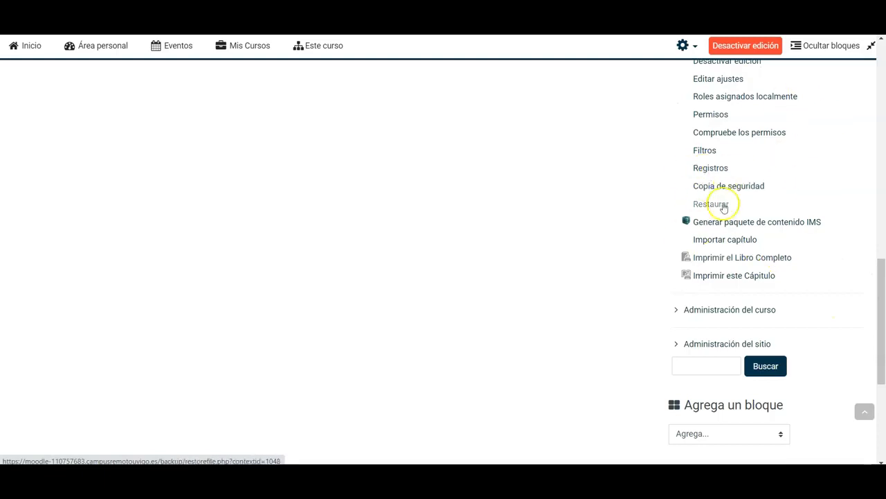
left_click(730, 259)
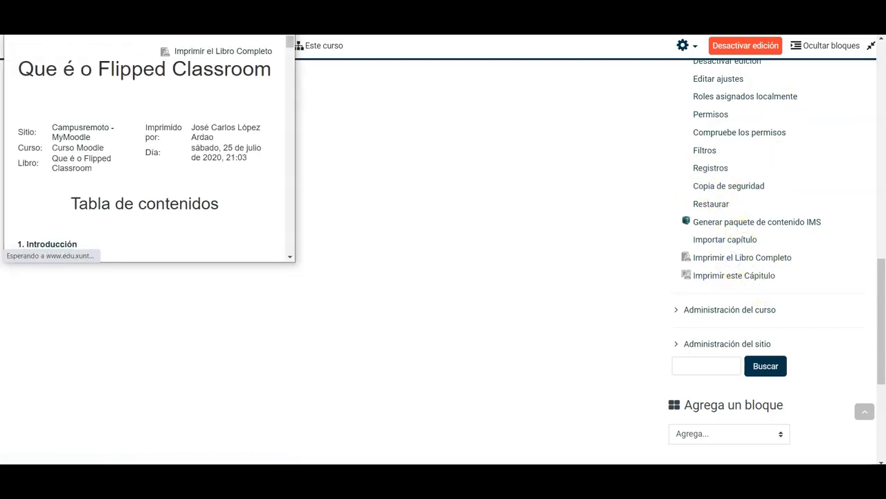
left_click(262, 12)
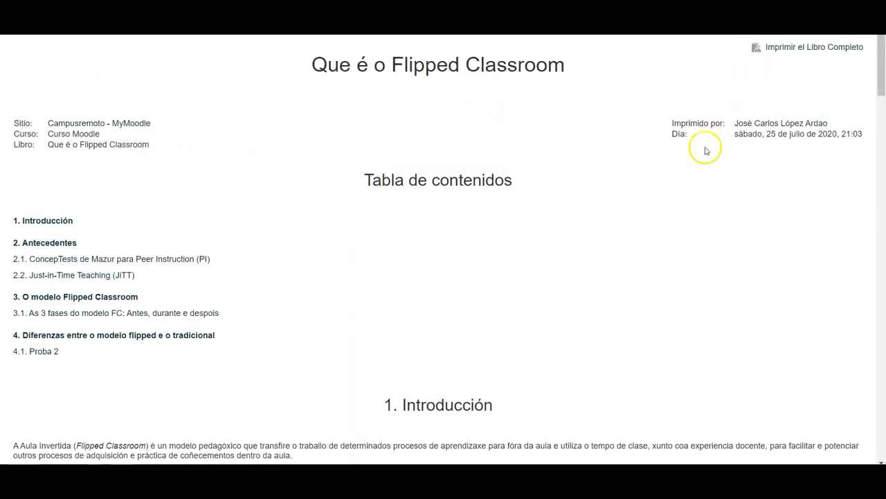
left_click(761, 47)
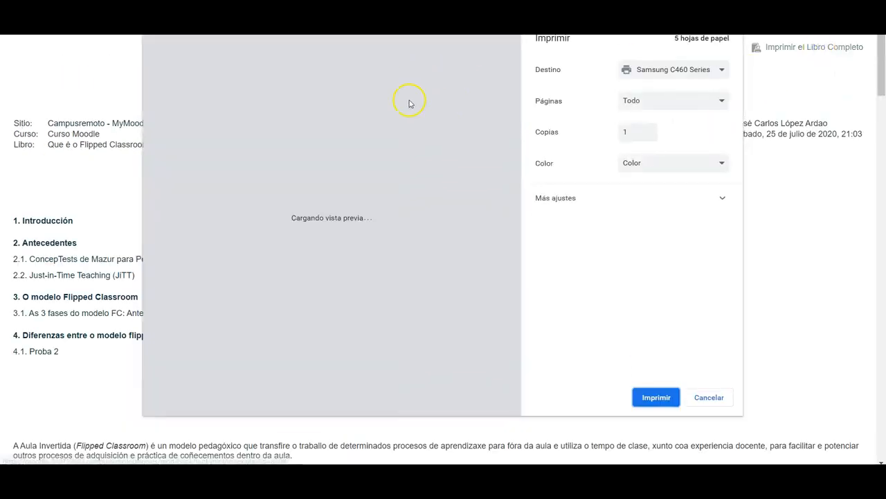
left_click(707, 397)
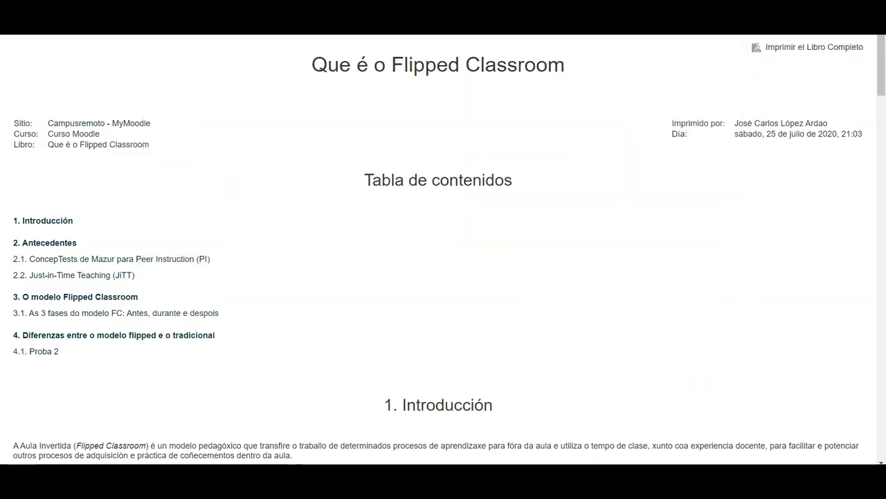
key("ctrl+w")
Open the book's chapter import form, examine the available import types, and cancel the import.
scroll(600, 178, "up", 3)
scroll(600, 178, "down", 1)
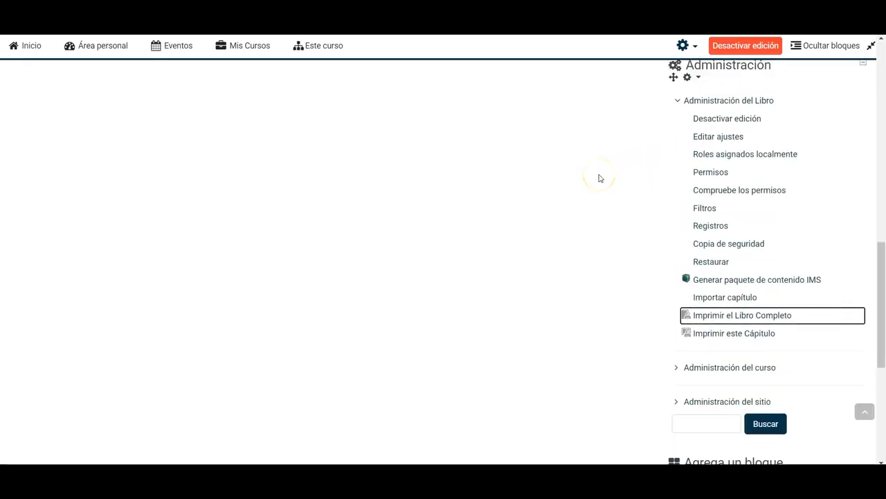
scroll(575, 216, "up", 3)
scroll(578, 214, "down", 3)
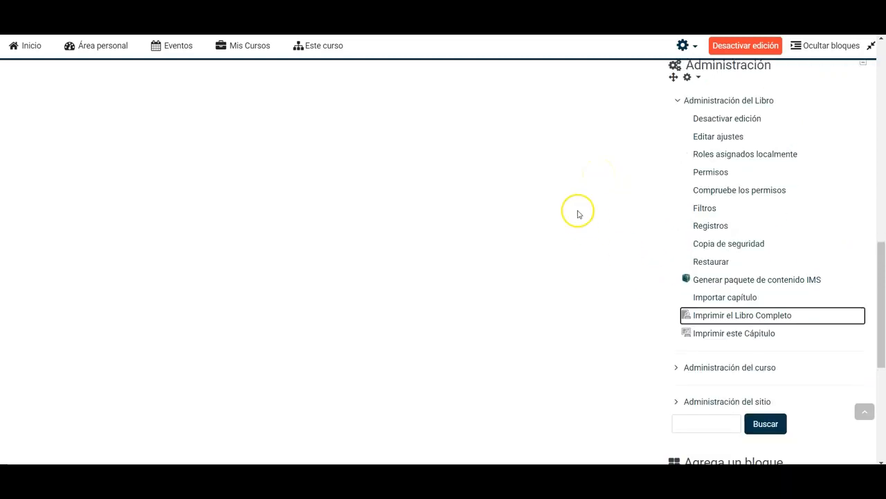
left_click(718, 298)
scroll(392, 185, "down", 3)
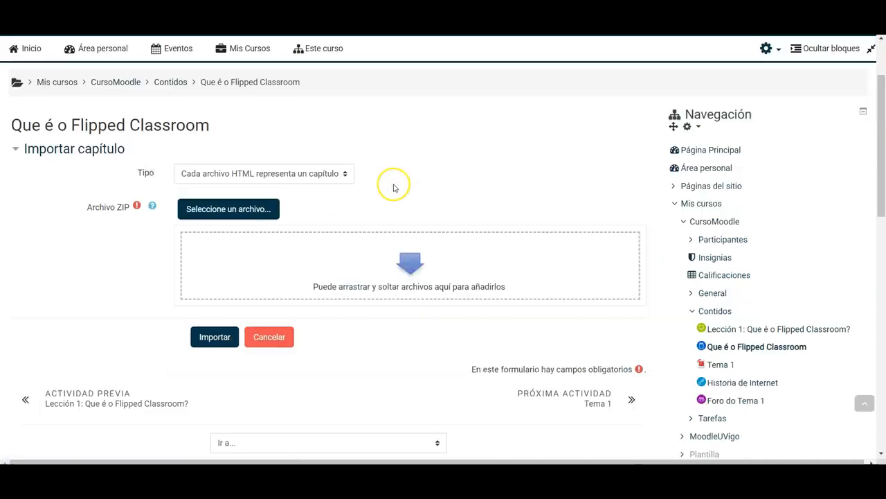
scroll(437, 126, "up", 2)
left_click(328, 216)
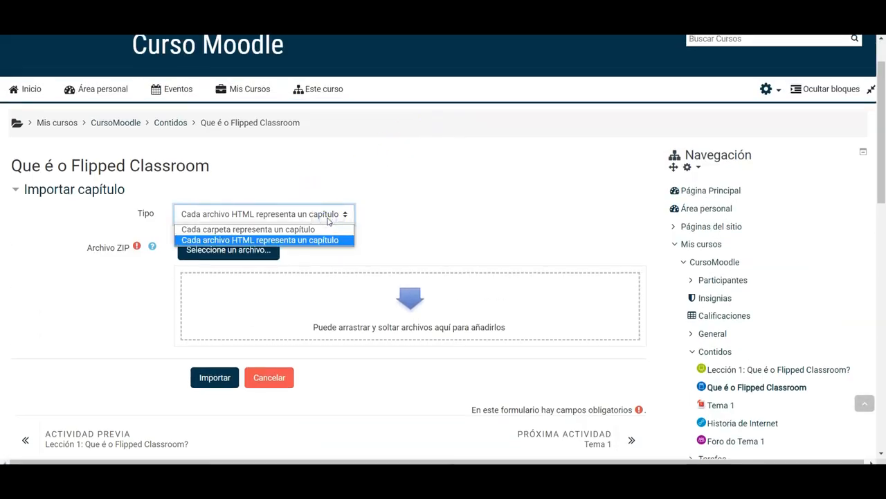
left_click(423, 179)
left_click(257, 377)
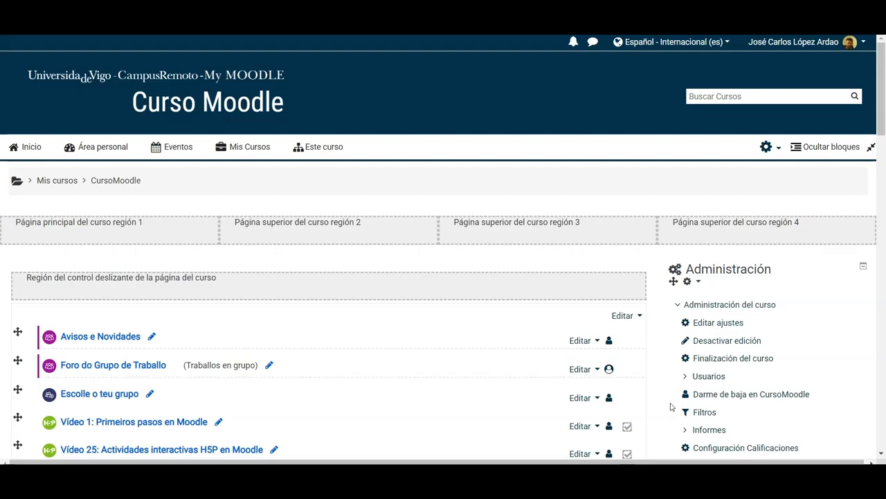
Open Lección 1: Que é o Flipped Classroom? in the Contidos section and preview it from its first page.
scroll(484, 187, "down", 5)
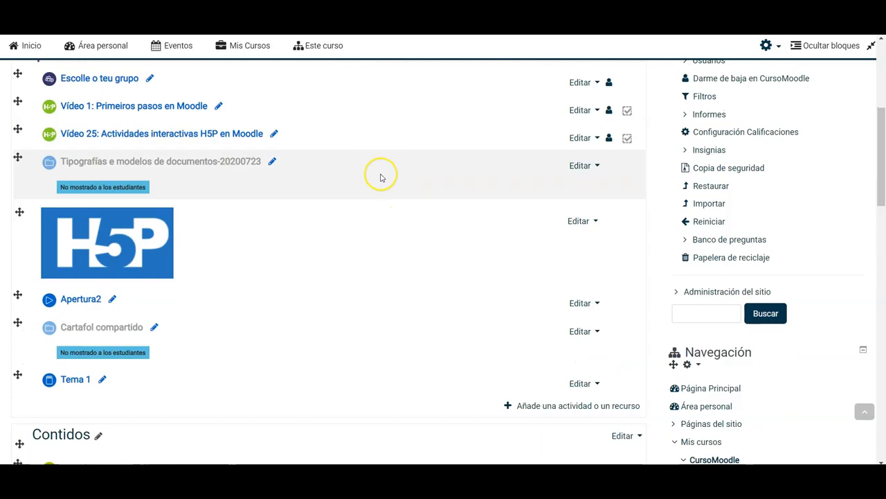
scroll(380, 178, "up", 1)
scroll(395, 176, "down", 2)
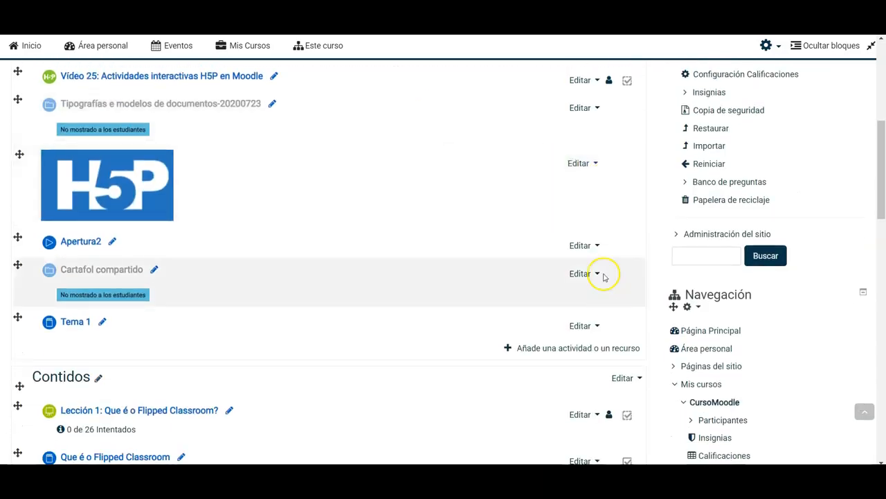
scroll(485, 263, "down", 2)
scroll(325, 246, "down", 1)
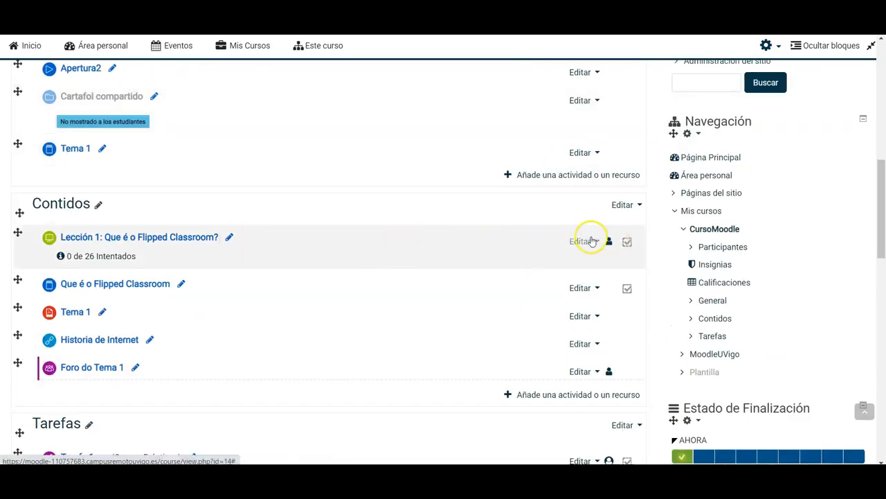
left_click(148, 241)
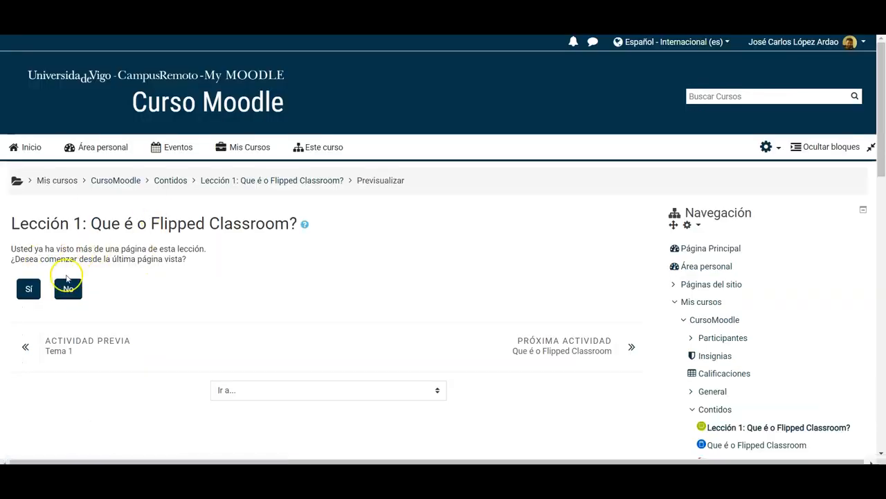
left_click(67, 289)
scroll(194, 167, "down", 1)
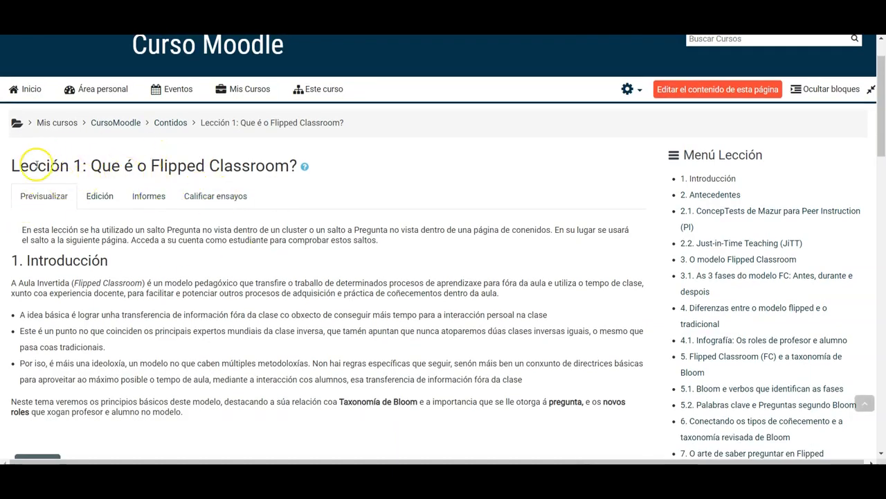
Open the editing view of Lección 1 and look over its list of pages, page types and jumps.
scroll(277, 239, "down", 1)
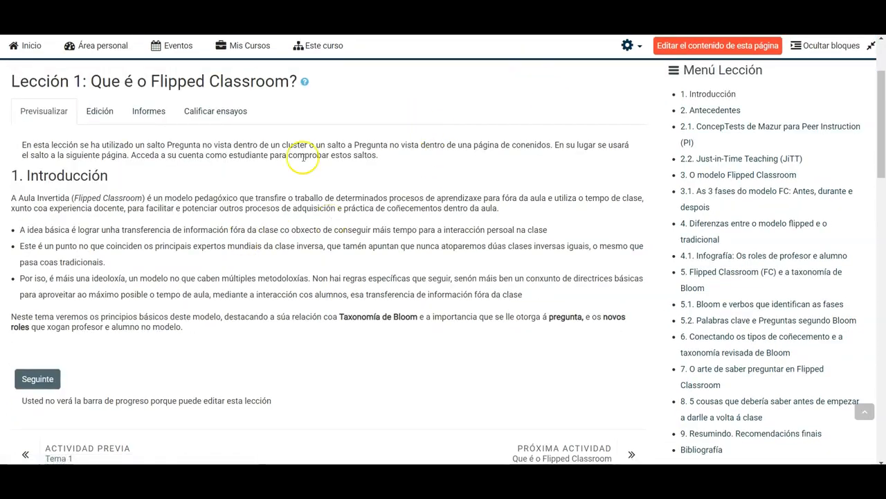
scroll(104, 119, "up", 1)
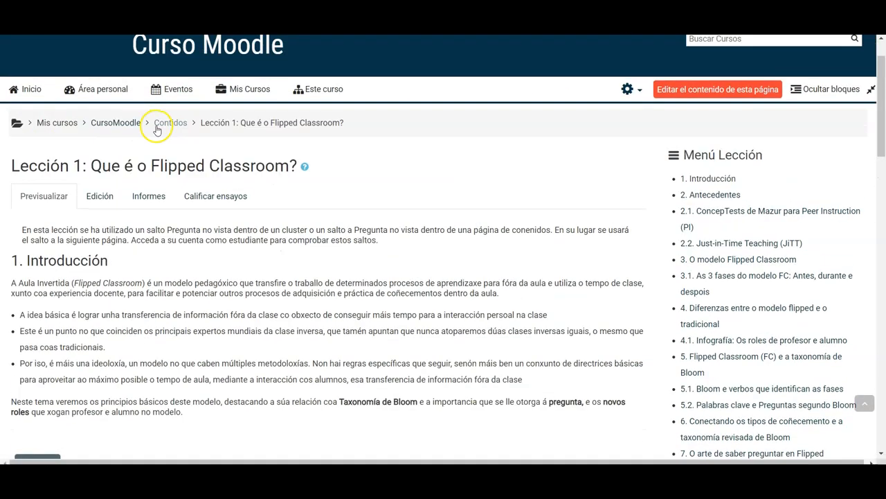
left_click(100, 196)
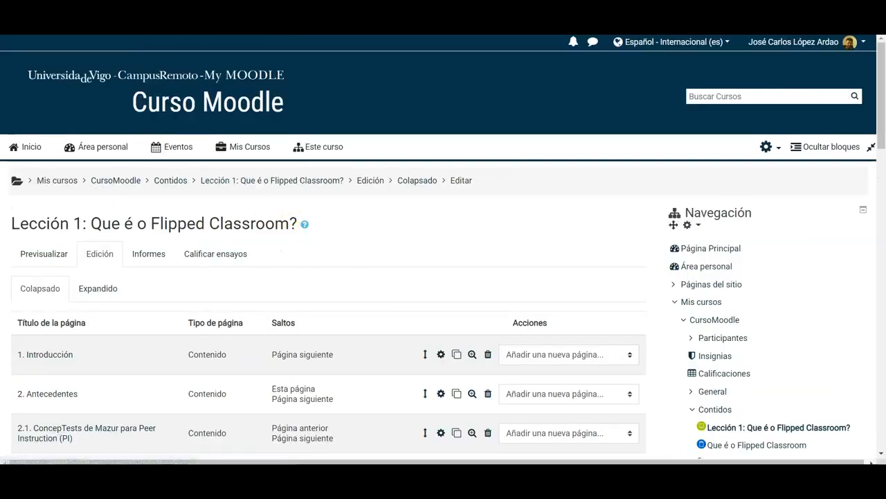
scroll(286, 95, "down", 3)
scroll(340, 192, "down", 3)
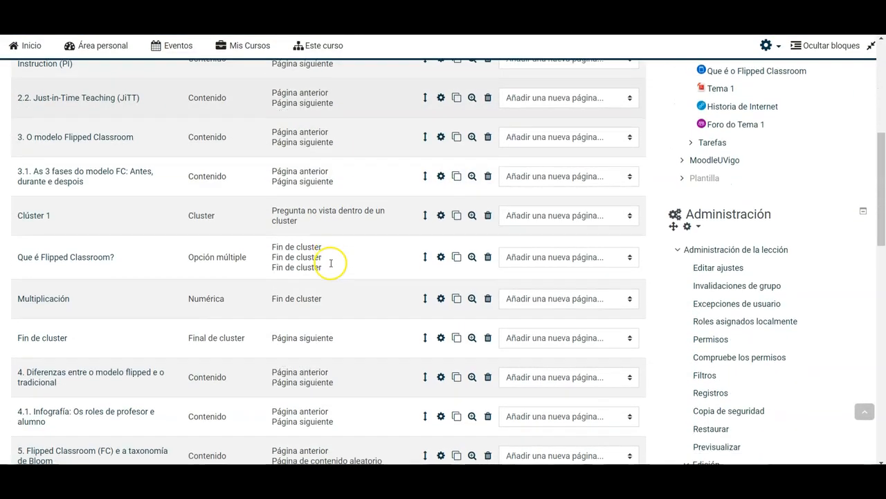
scroll(336, 257, "up", 6)
scroll(277, 259, "down", 2)
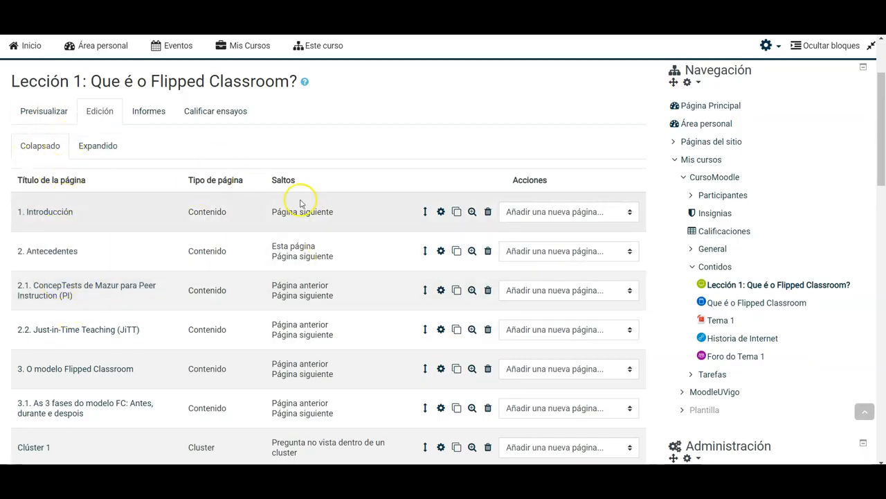
View the lesson pages in expanded mode with their full content, and return to the collapsed list.
left_click(98, 146)
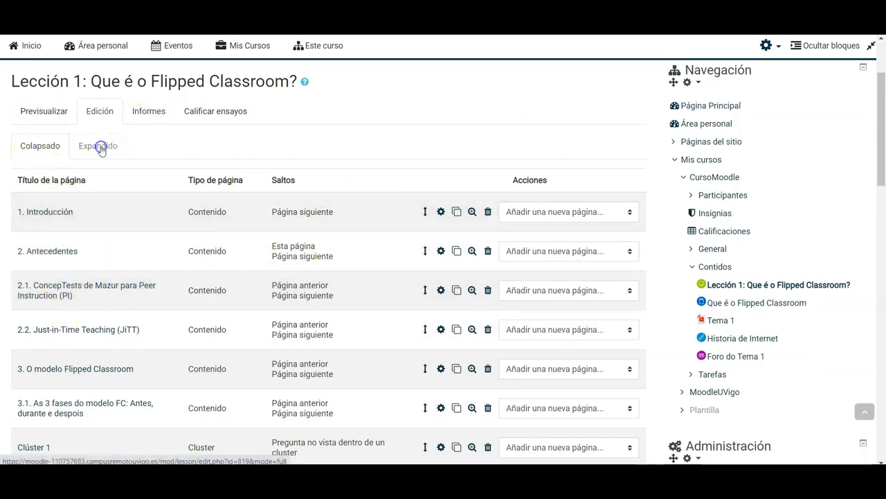
scroll(362, 206, "down", 4)
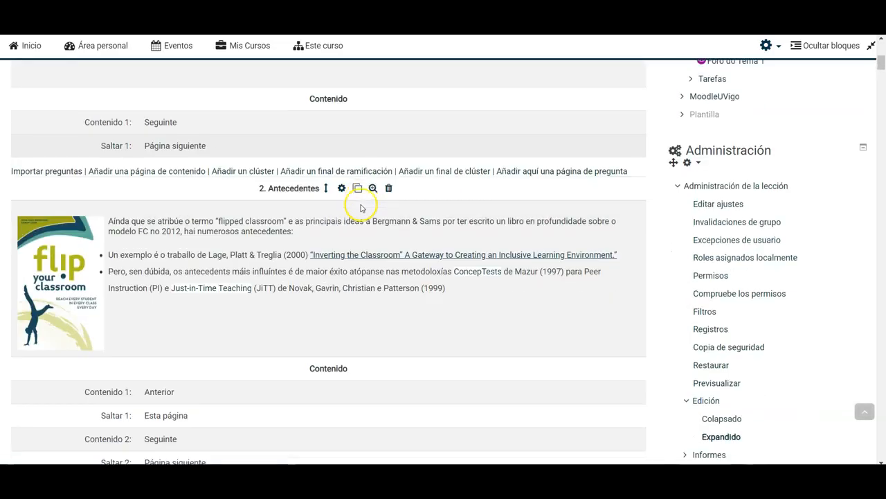
scroll(361, 207, "up", 8)
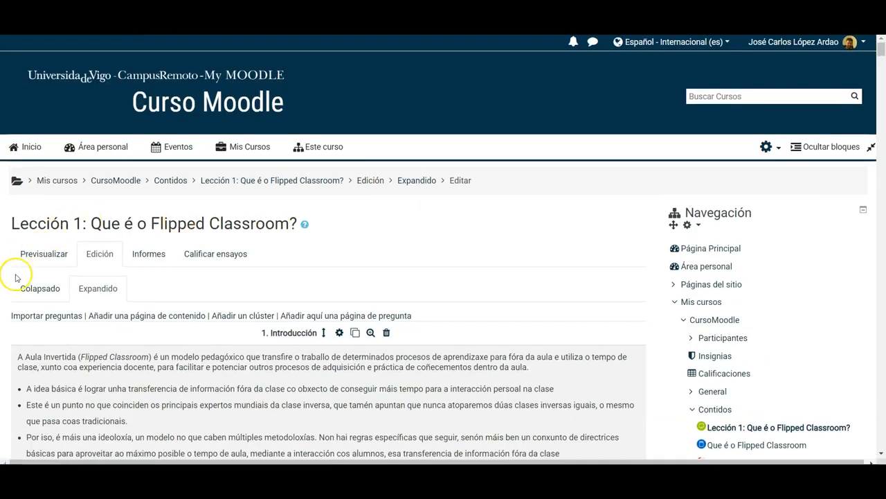
left_click(36, 287)
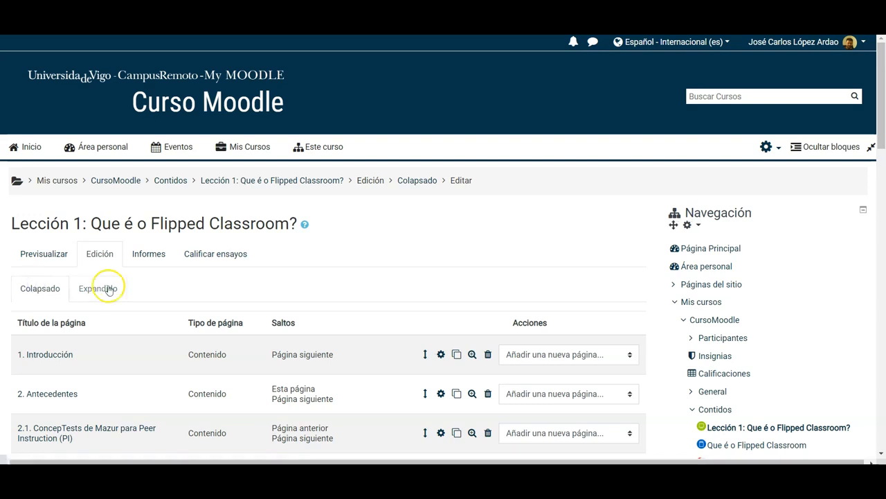
Examine the page types in the collapsed list, comparing the content pages with the Opción múltiple and Numérica question pages.
scroll(462, 231, "down", 1)
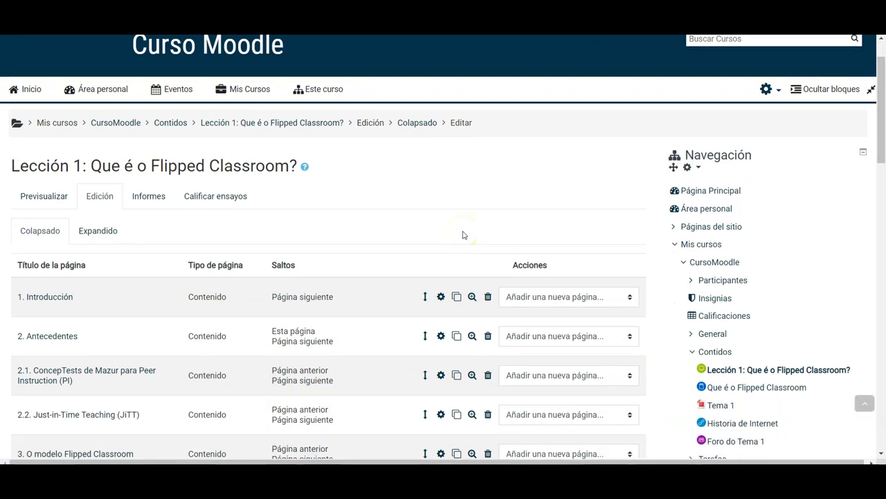
scroll(463, 235, "up", 1)
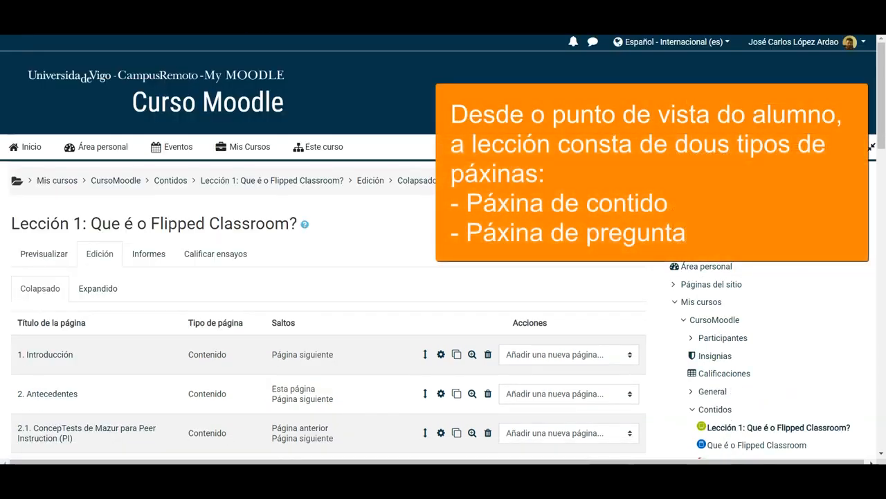
scroll(436, 287, "down", 4)
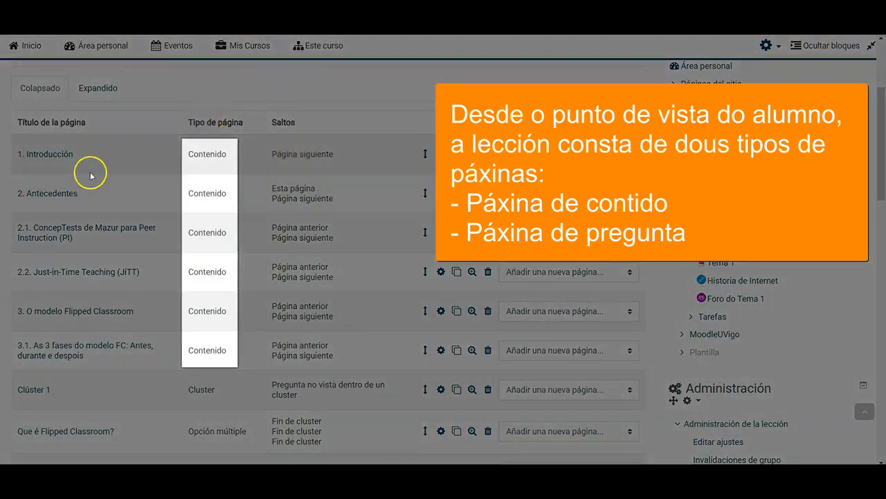
scroll(177, 173, "down", 2)
scroll(177, 172, "down", 3)
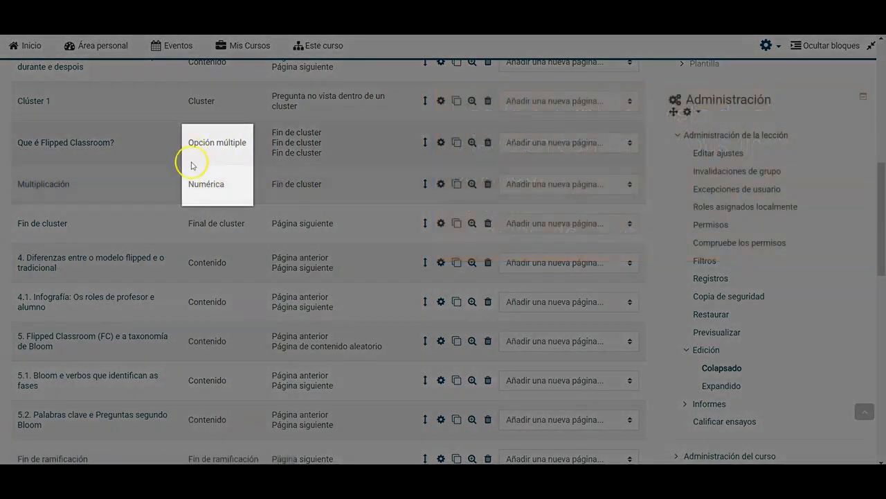
scroll(206, 159, "up", 4)
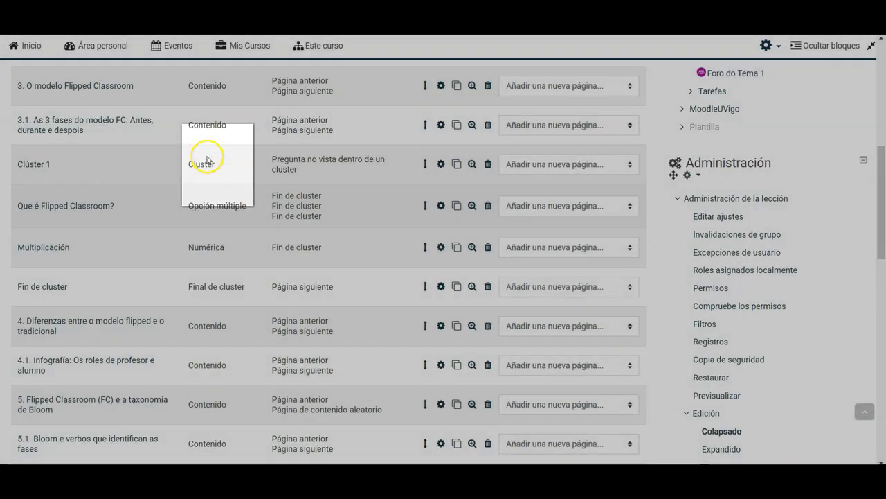
scroll(228, 201, "up", 4)
scroll(228, 202, "down", 4)
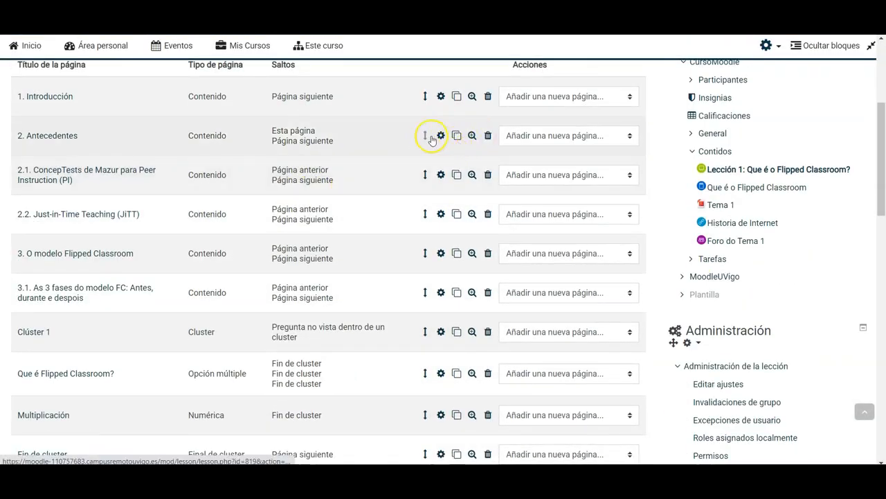
Open the content page 2. Antecedentes for editing and review its text, options and the Contenido 1 and Contenido 2 jump buttons.
left_click(444, 139)
scroll(275, 196, "down", 3)
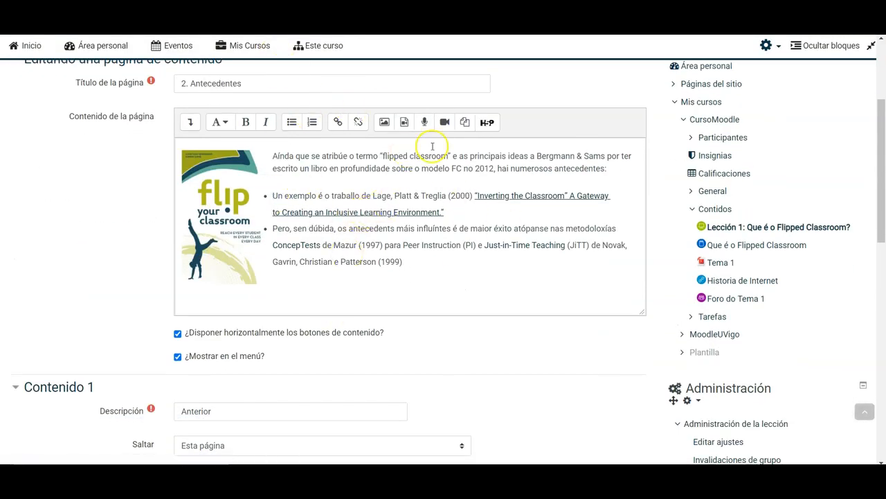
scroll(374, 237, "down", 2)
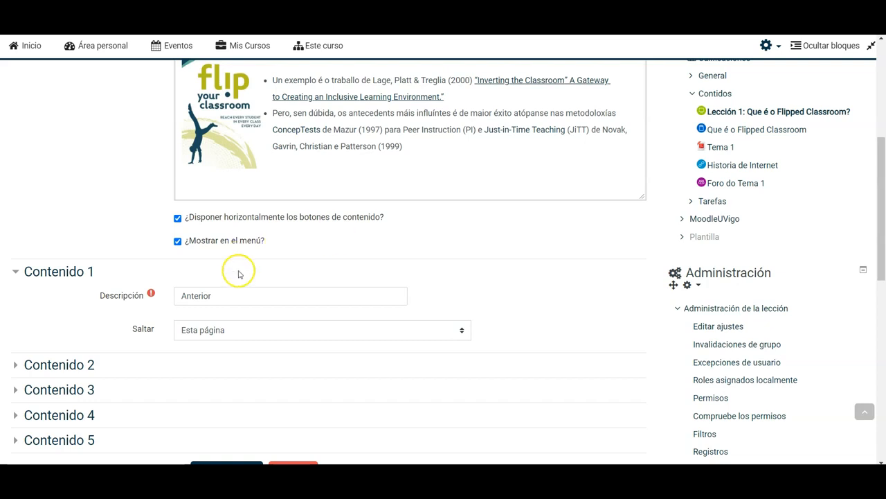
scroll(55, 235, "down", 3)
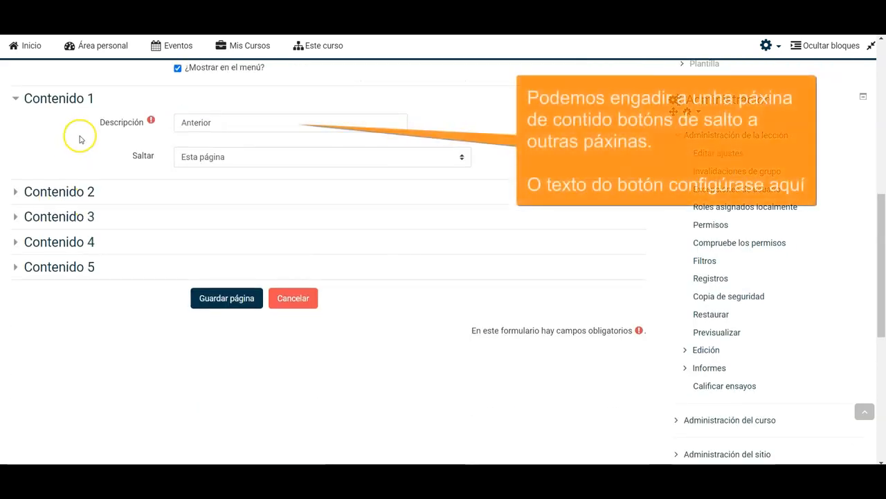
left_click(59, 196)
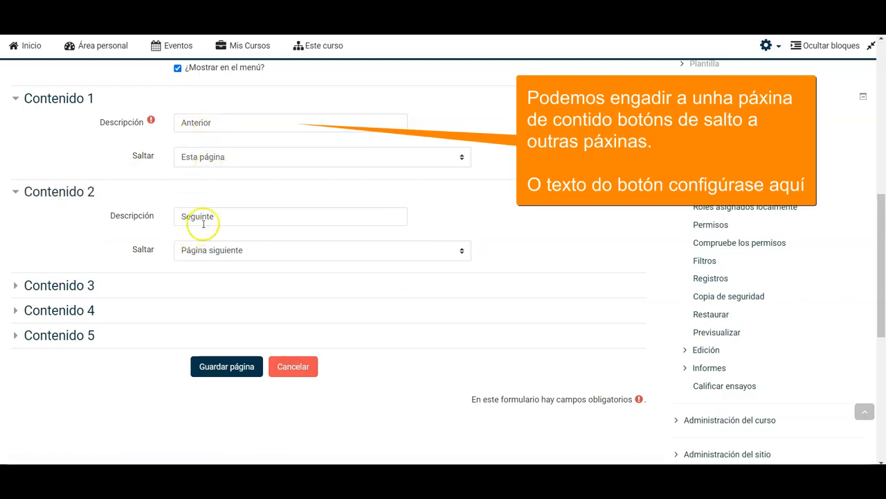
Try the jump Página anterior for Contenido 1 and 2. Antecedentes for Contenido 2, and cancel the page edit.
left_click(259, 158)
left_click(238, 192)
left_click(231, 254)
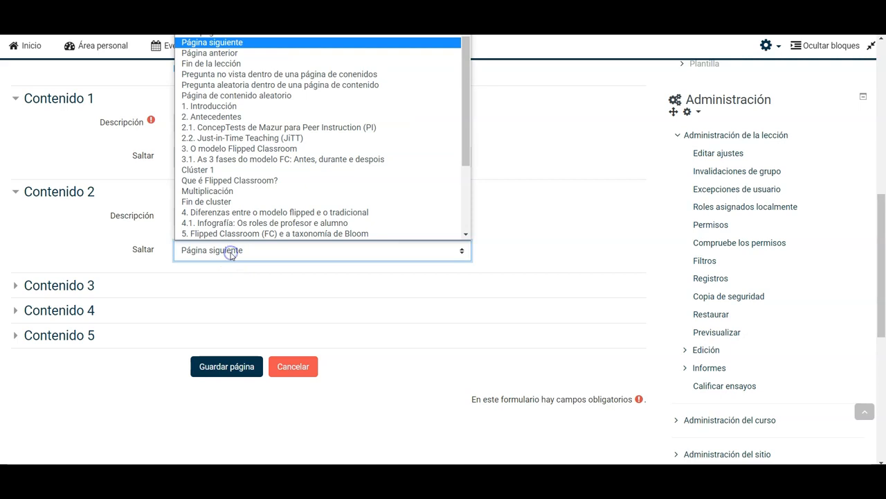
left_click(229, 119)
left_click(221, 253)
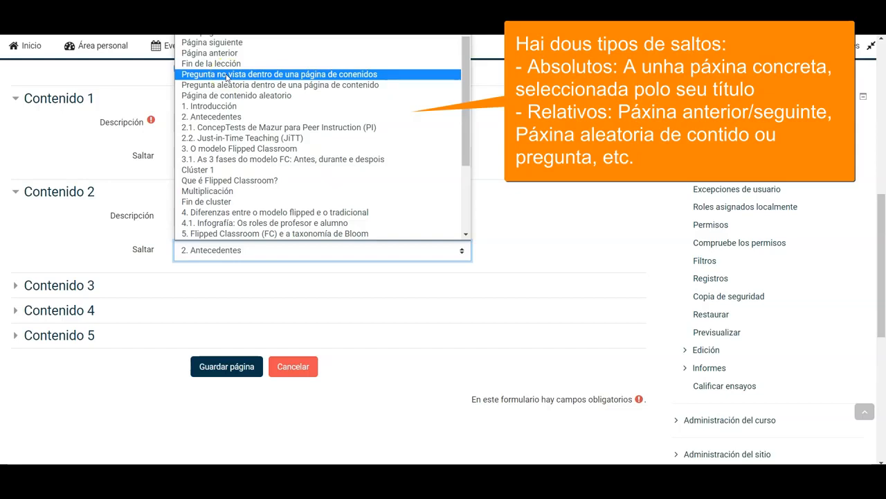
left_click(57, 209)
scroll(107, 263, "up", 1)
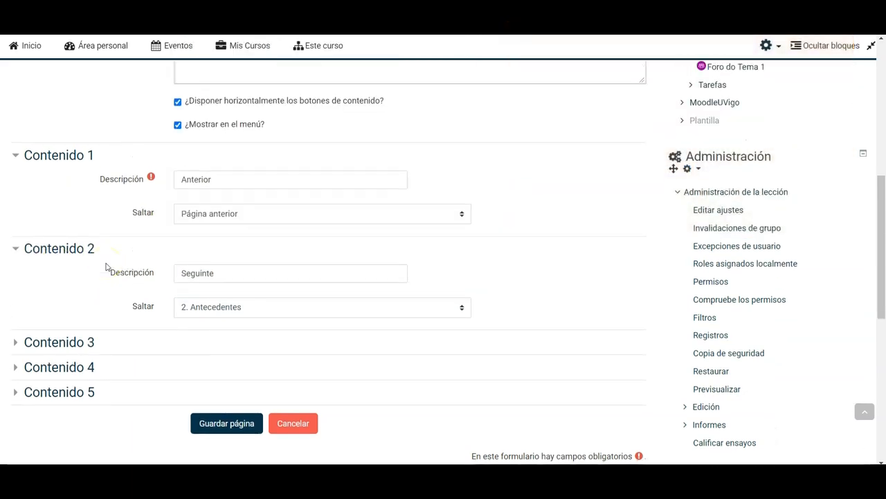
scroll(106, 267, "down", 1)
left_click(293, 367)
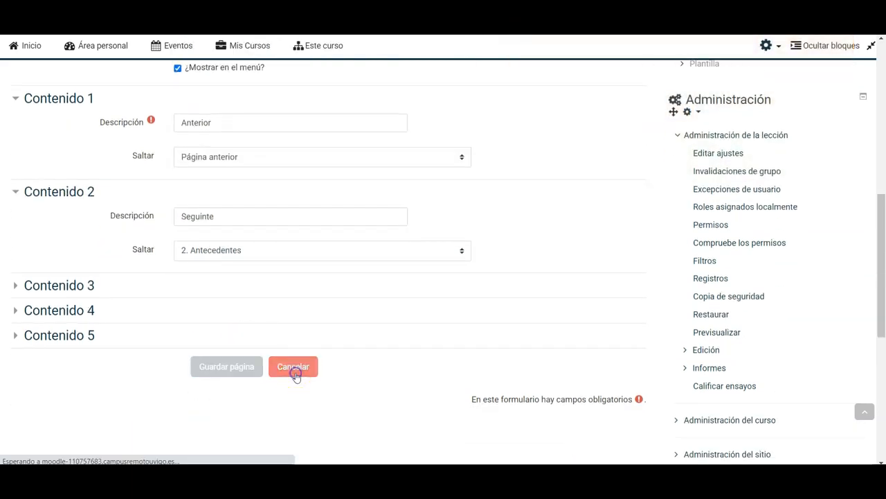
Open the question page Que é Flipped Classroom? for editing, examine each answer's jump and score, and return to the page list.
scroll(293, 229, "down", 3)
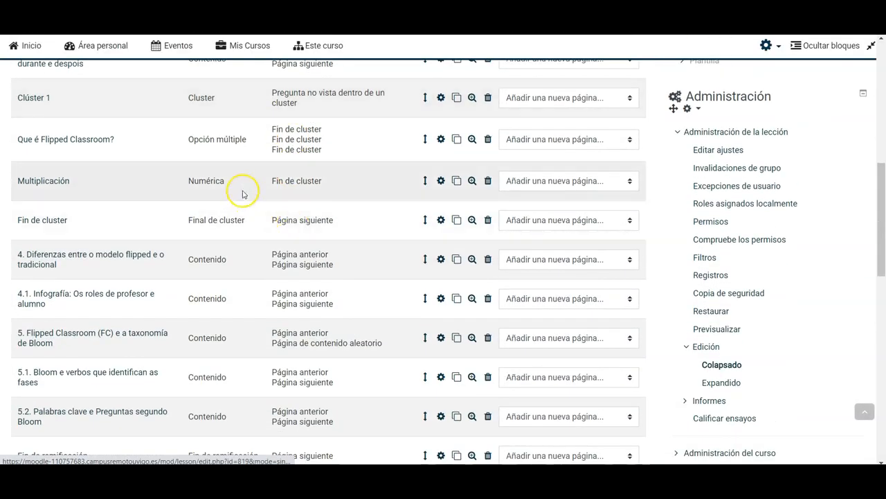
left_click(442, 142)
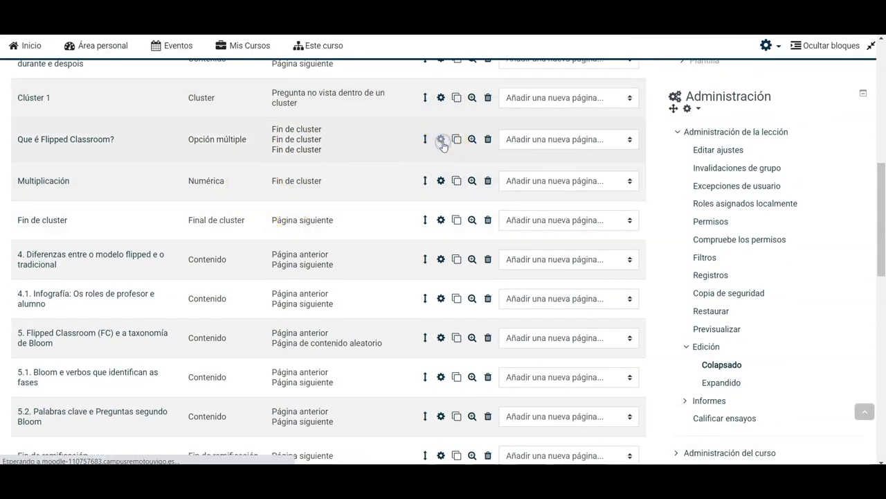
scroll(185, 209, "down", 1)
scroll(168, 214, "down", 6)
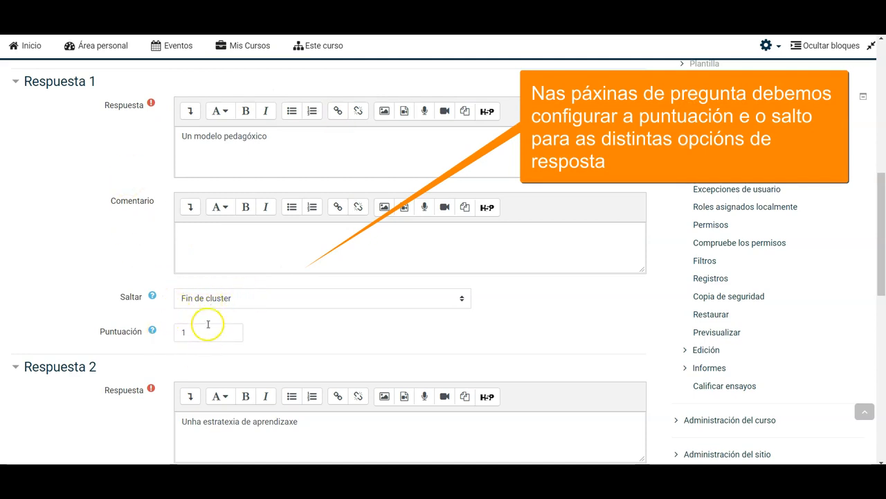
scroll(100, 272, "down", 3)
scroll(198, 224, "down", 3)
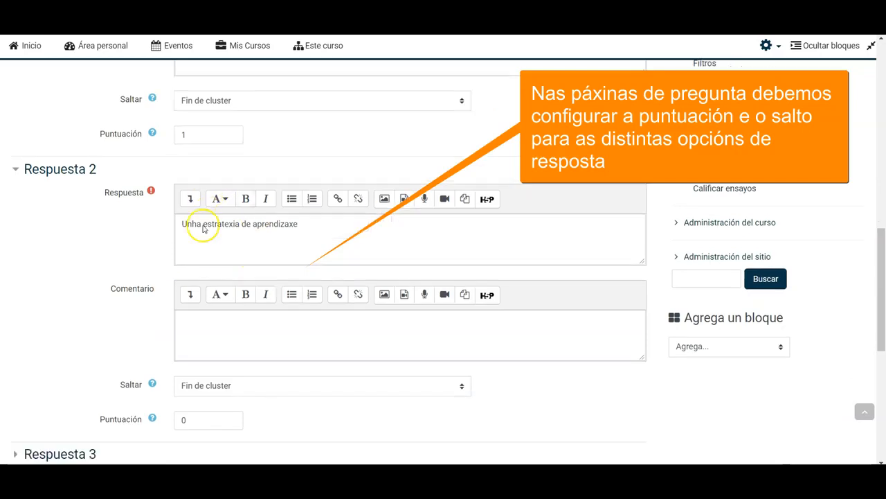
scroll(125, 262, "up", 15)
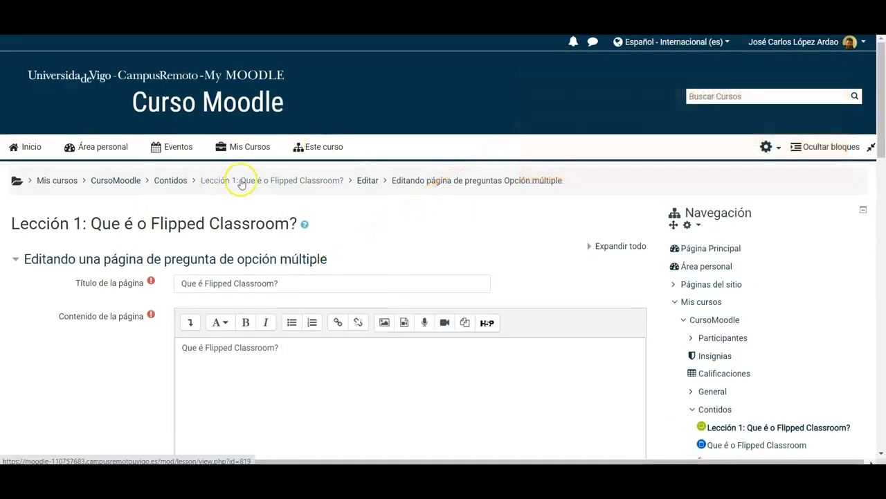
left_click(368, 180)
Start a new question page of type Emparejamiento after the Que é Flipped Classroom? page.
scroll(352, 192, "down", 8)
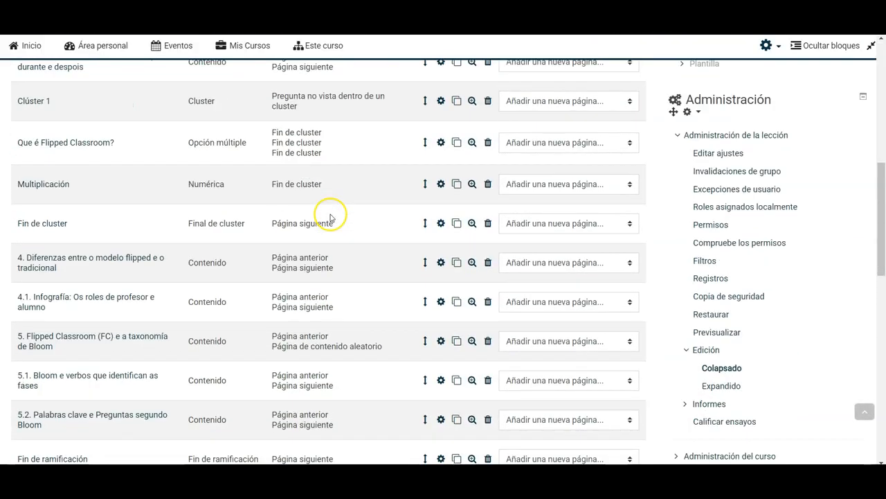
left_click(606, 148)
left_click(593, 210)
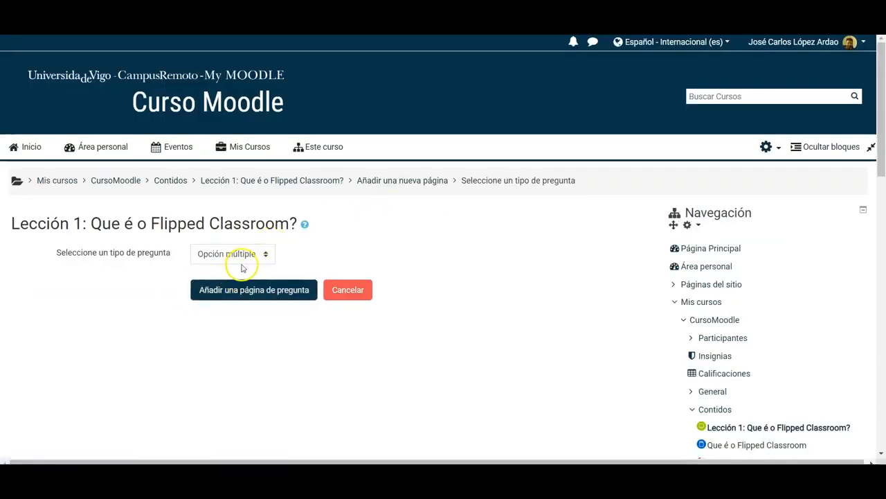
left_click(252, 255)
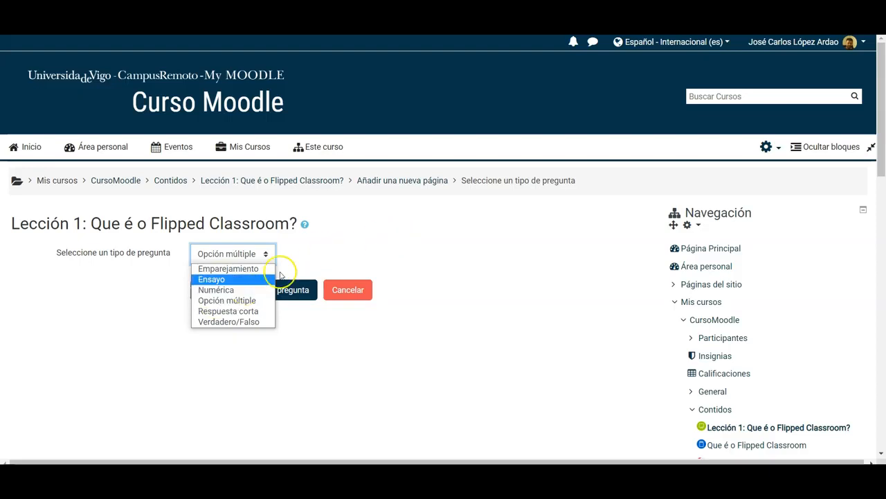
left_click(252, 275)
left_click(222, 289)
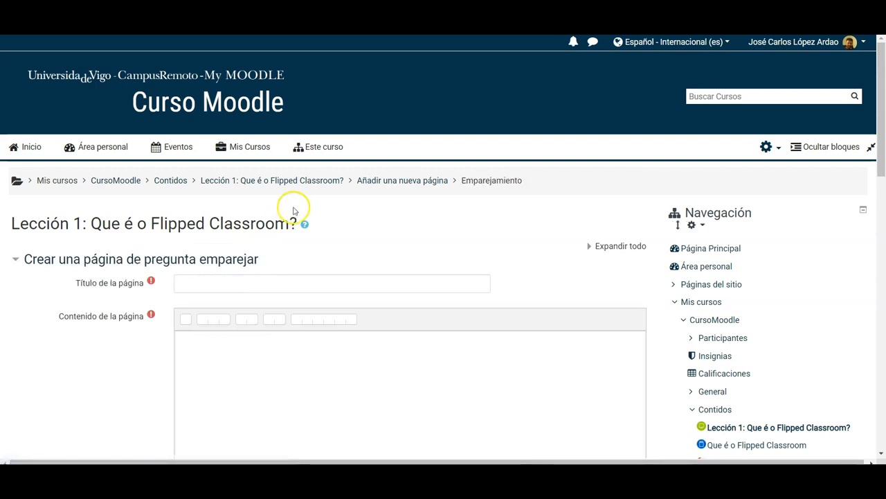
Review the matching question form's answer pairs, then expand Comentario (correcto) and examine the jump choices for a correct answer.
scroll(293, 205, "down", 7)
scroll(296, 205, "down", 3)
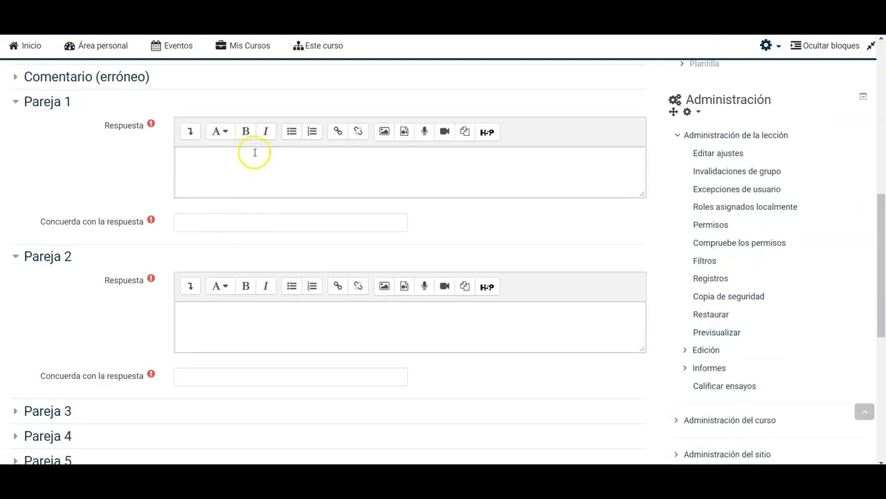
scroll(253, 152, "down", 2)
scroll(254, 157, "down", 2)
scroll(254, 157, "up", 6)
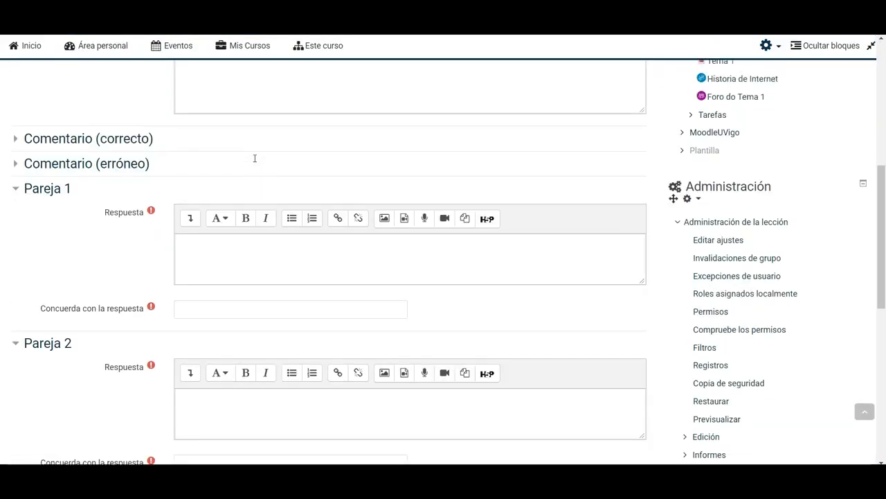
left_click(139, 173)
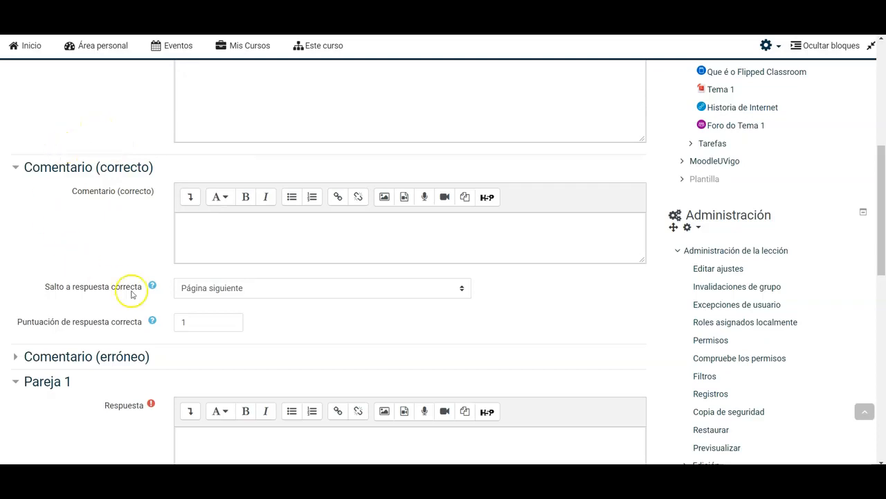
left_click(243, 290)
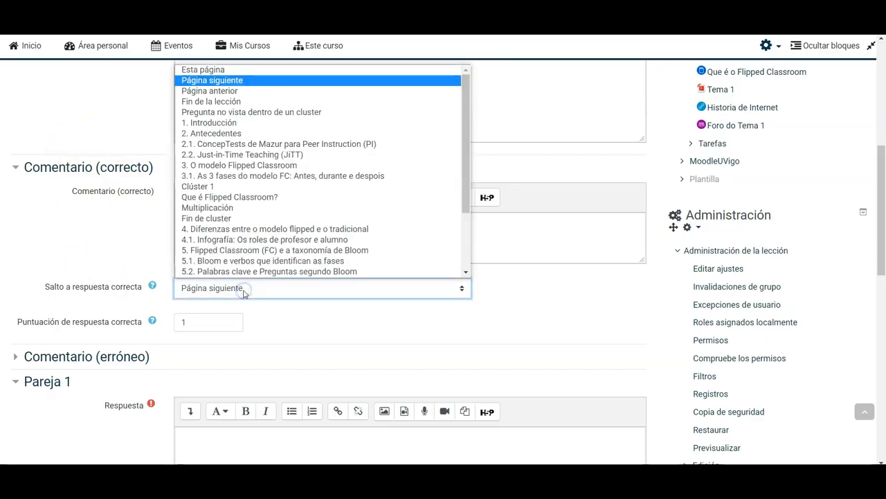
left_click(242, 289)
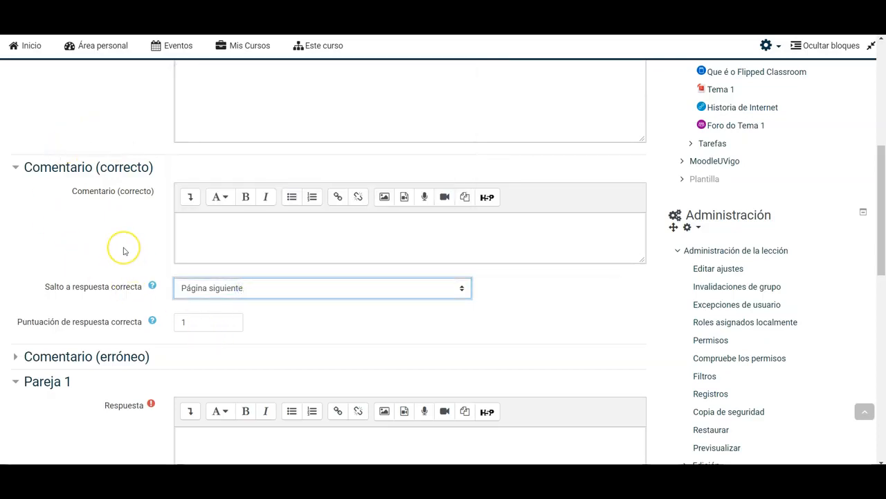
Leave the matching question form, reopen Lección 1 from its first page, and return to its editing page list.
scroll(125, 251, "up", 7)
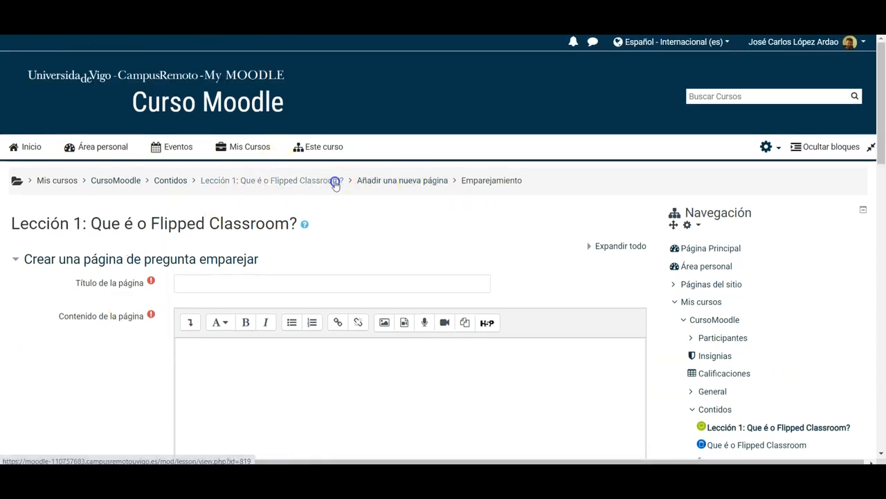
left_click(335, 182)
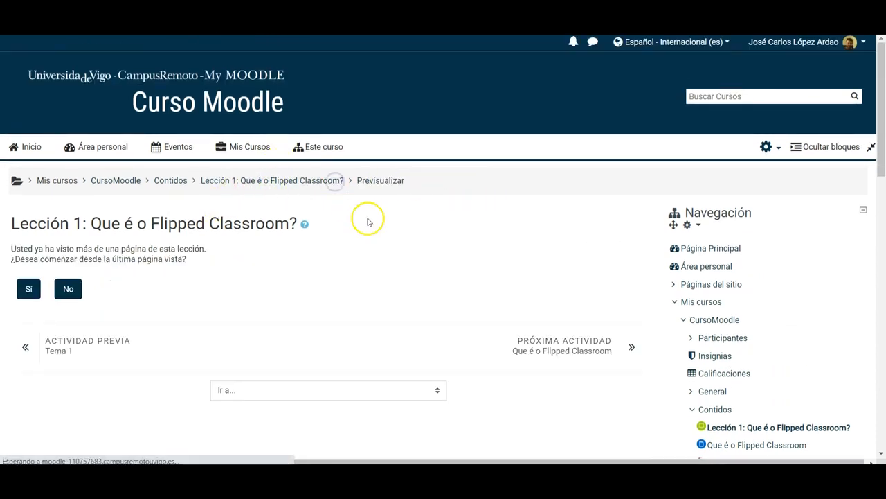
left_click(72, 287)
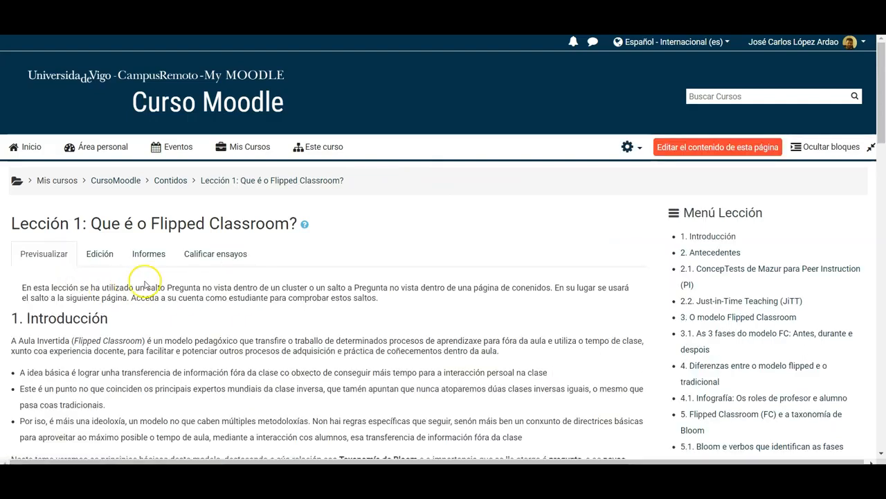
left_click(97, 253)
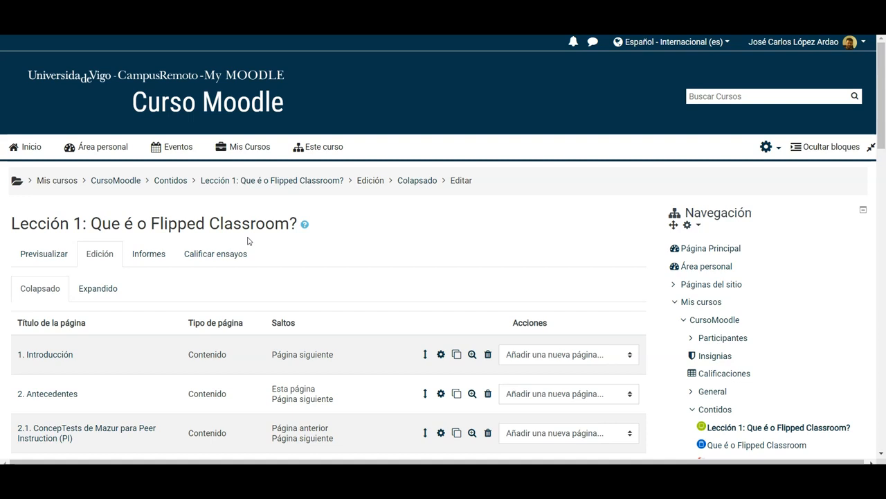
Examine the page types that can be added after 3. O modelo Flipped Classroom, including Añadir un clúster.
scroll(347, 232, "down", 2)
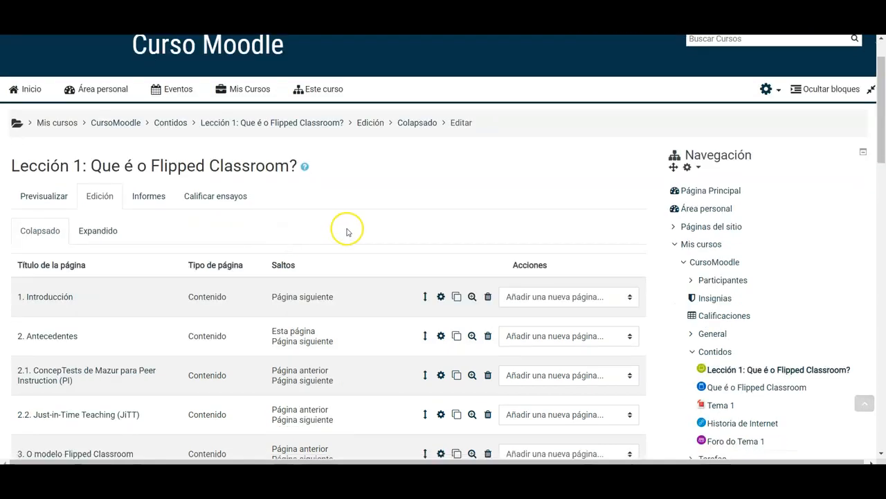
scroll(347, 232, "down", 2)
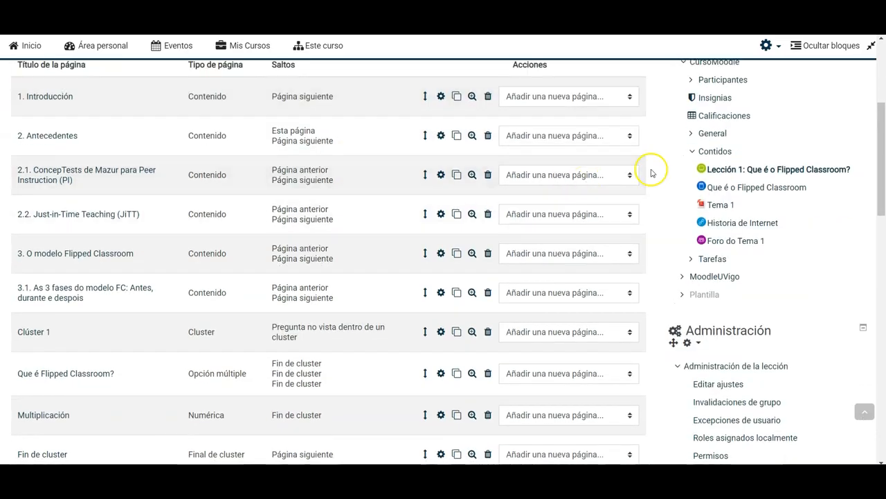
scroll(627, 190, "down", 1)
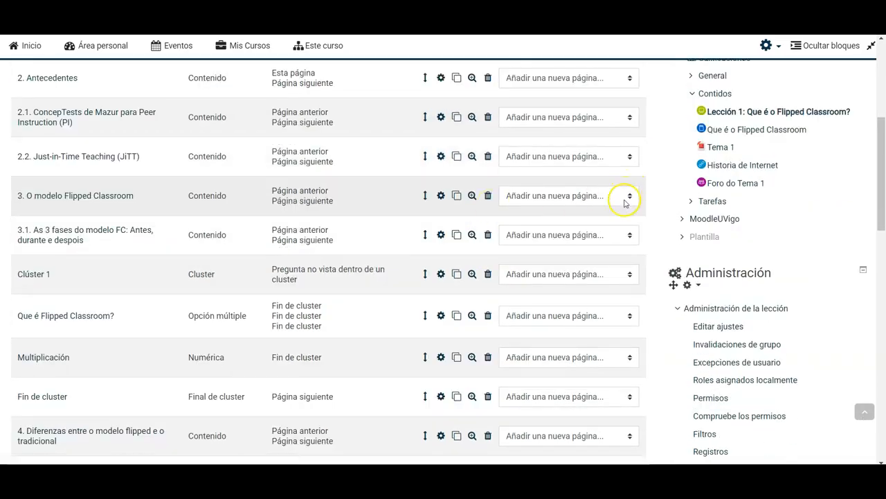
left_click(626, 201)
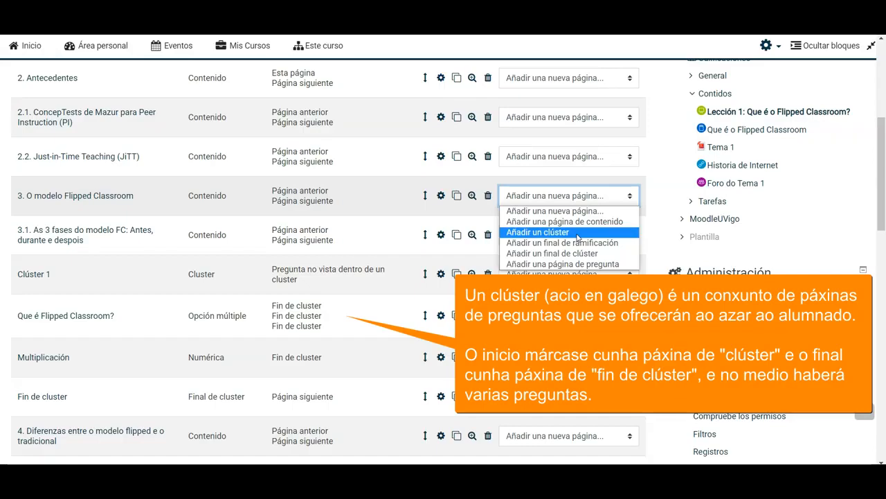
left_click(152, 192)
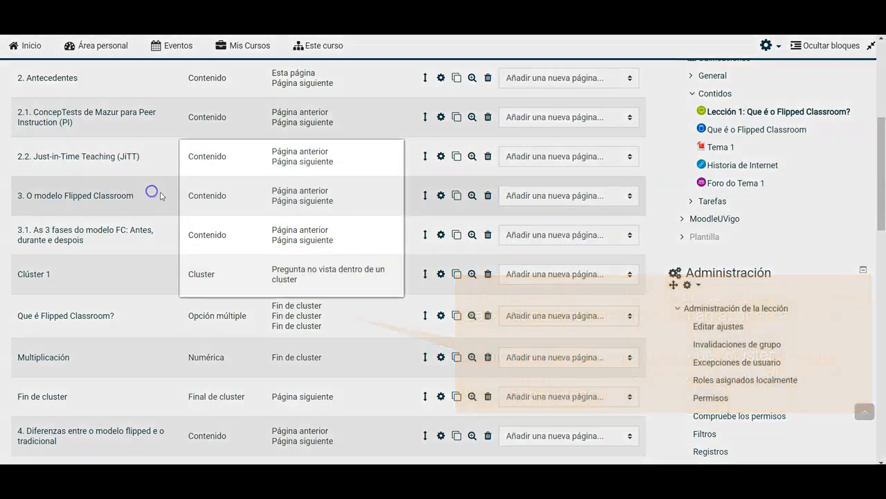
Compare the jumps in the page list, examine Clúster 1's jump choices in its edit form, and return to the page list.
scroll(225, 198, "down", 2)
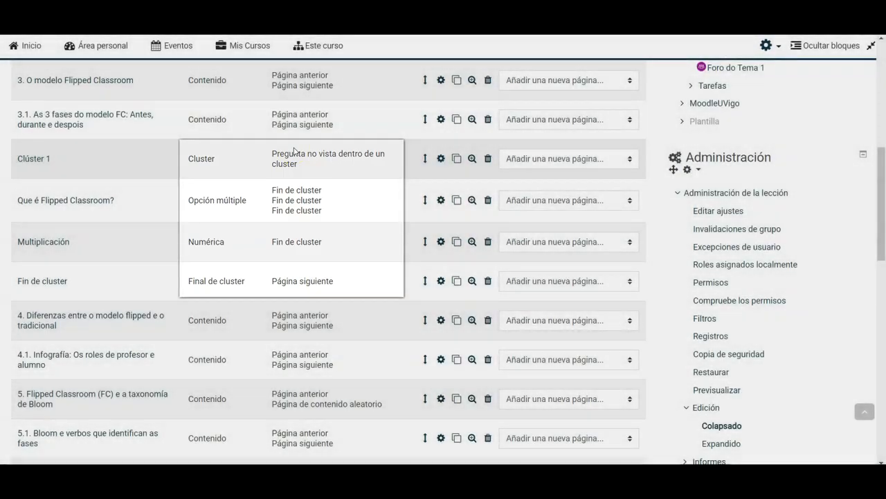
scroll(295, 151, "up", 1)
scroll(294, 151, "up", 4)
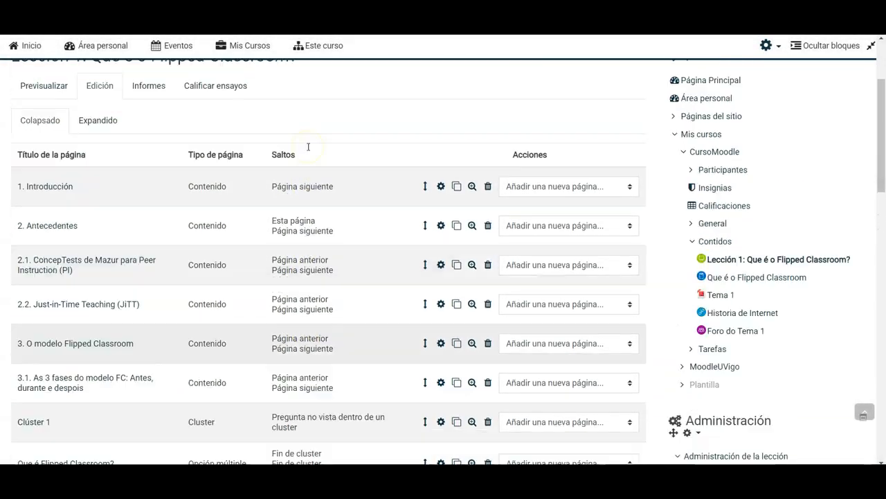
scroll(310, 152, "down", 1)
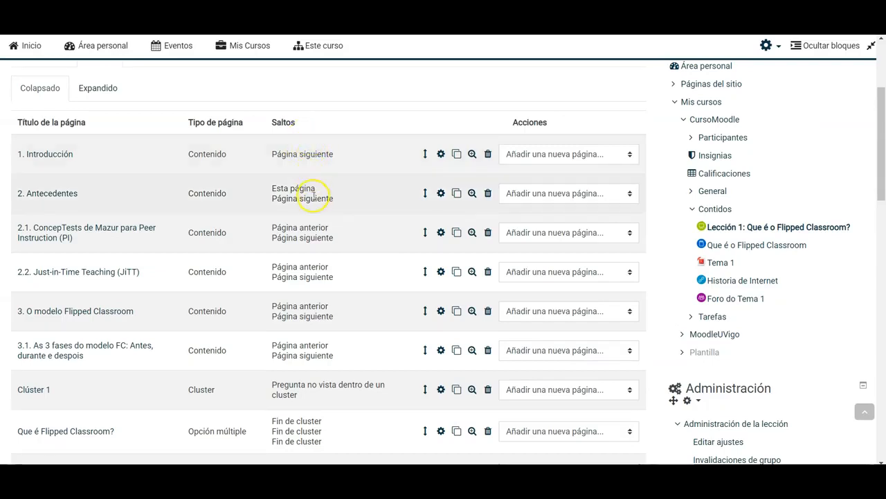
scroll(315, 239, "down", 3)
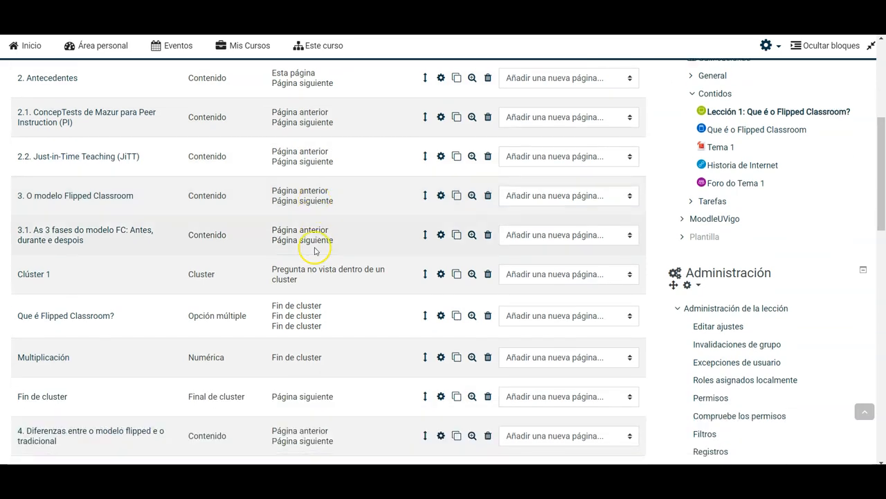
scroll(315, 251, "down", 2)
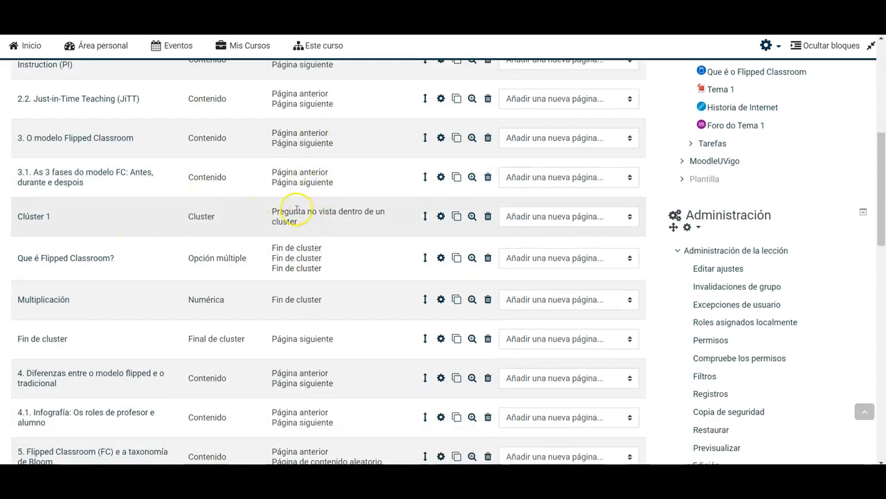
left_click(441, 216)
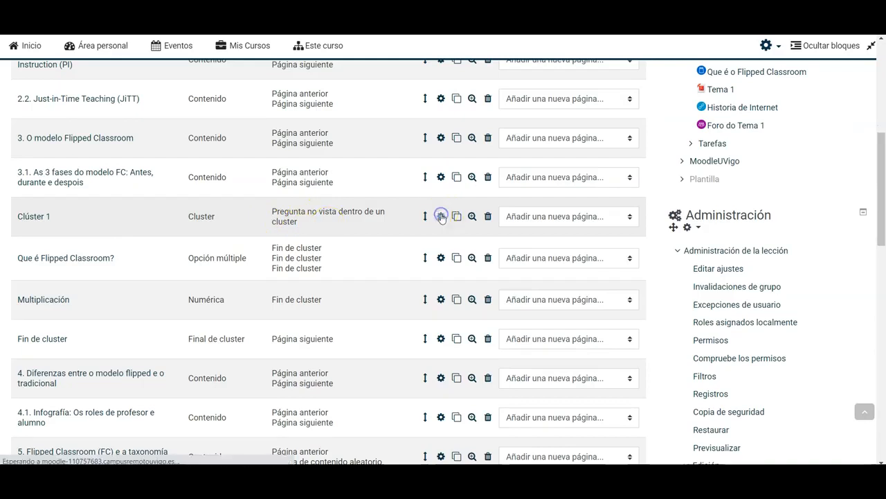
scroll(354, 226, "down", 4)
left_click(303, 227)
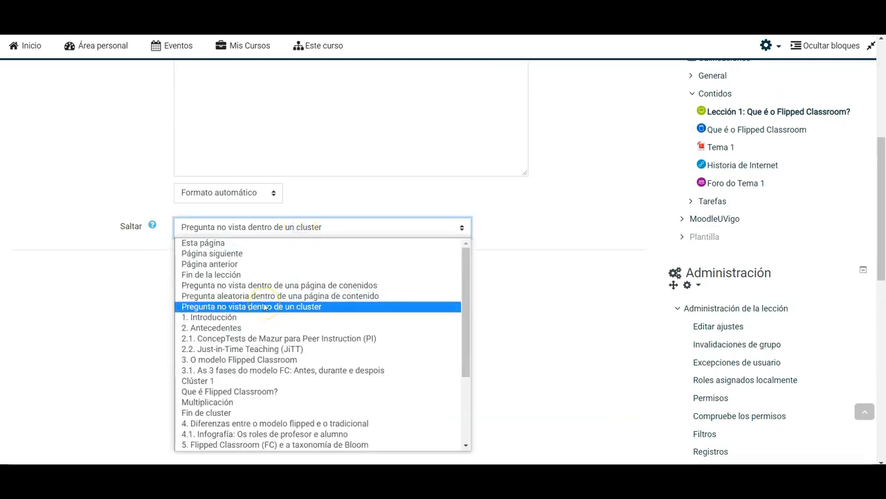
left_click(95, 220)
scroll(63, 135, "up", 4)
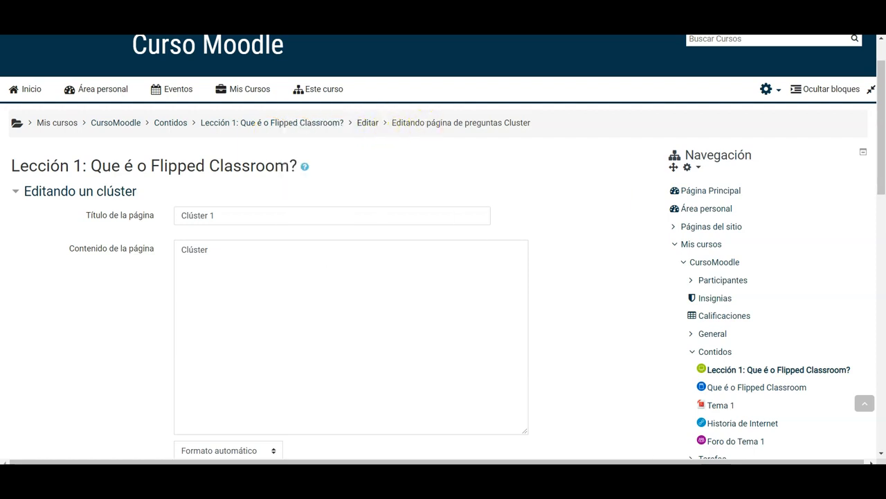
left_click(370, 122)
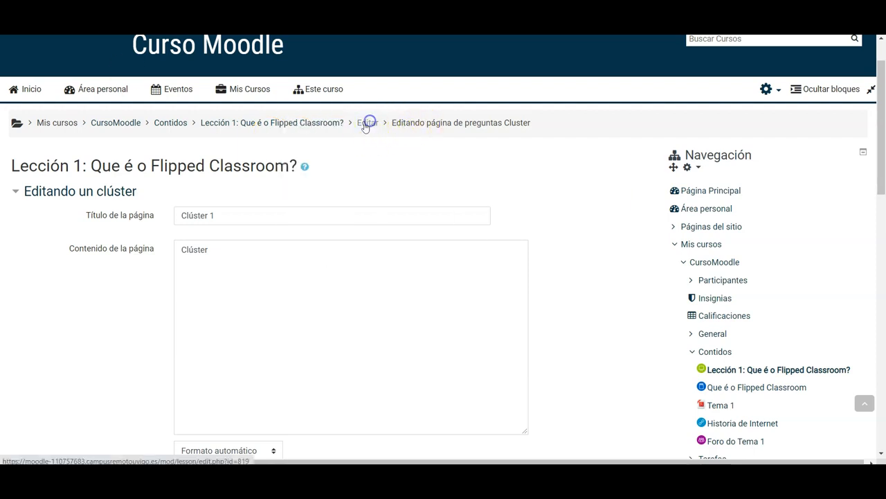
Review the jumps of the remaining lesson pages and the new page types available after Pregunta B, including Añadir un final de ramificación.
scroll(341, 175, "down", 6)
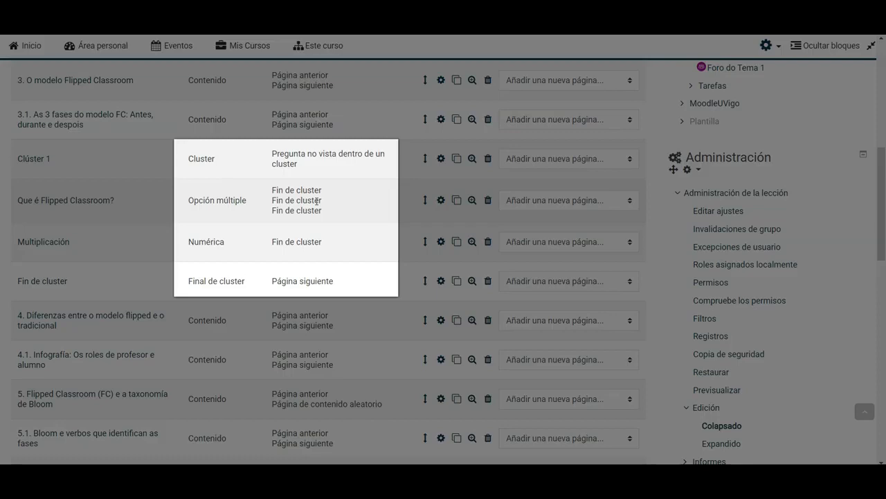
scroll(316, 201, "down", 5)
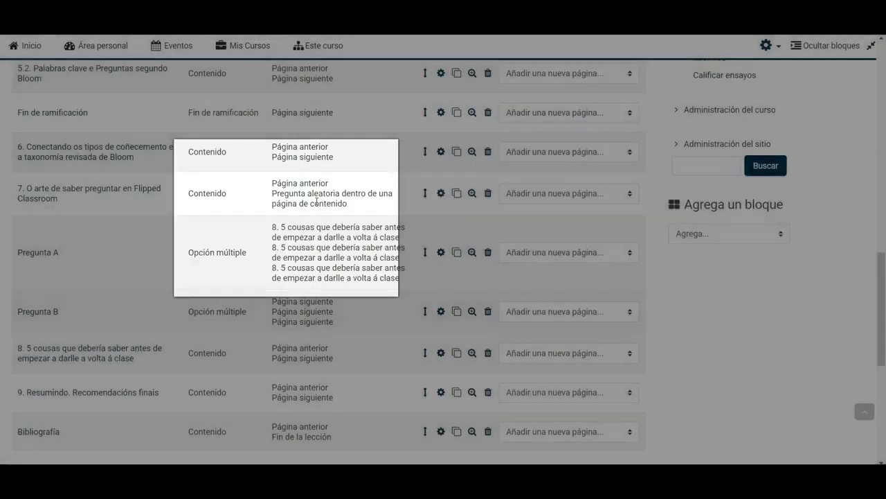
left_click(610, 312)
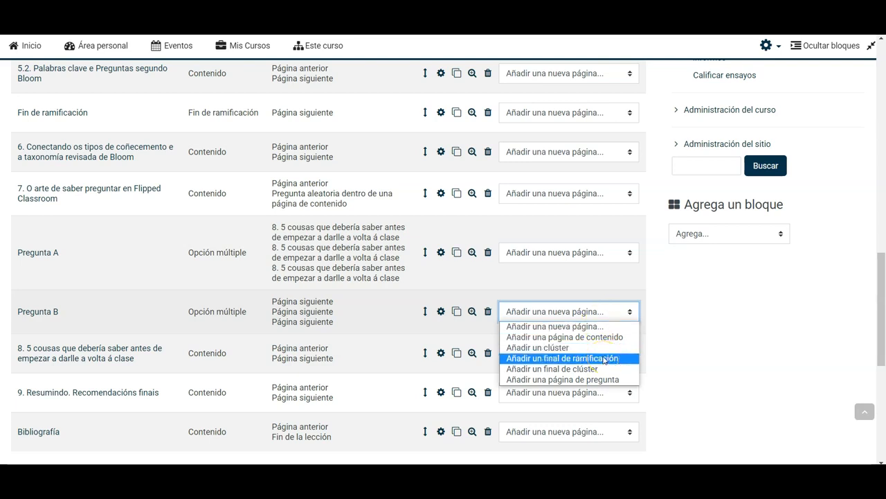
left_click(745, 303)
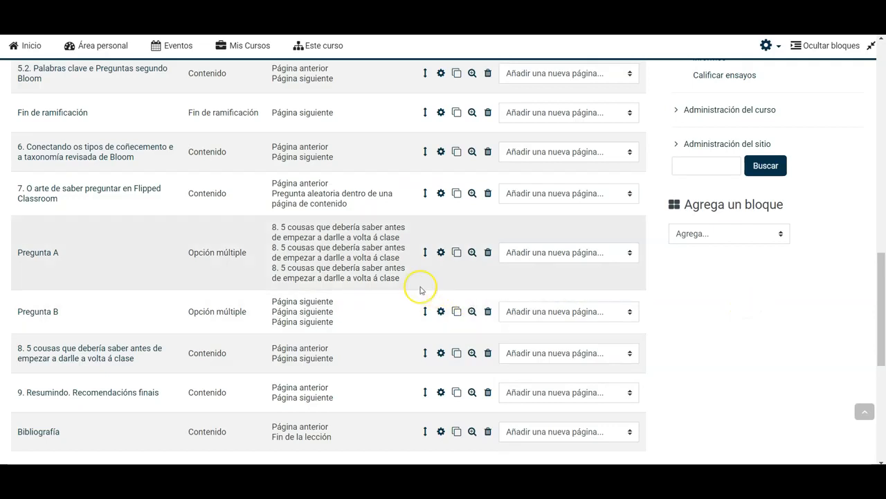
Open the content page 3.1. As 3 fases do modelo FC: Antes, durante e despois for editing and review its content and options.
scroll(420, 290, "up", 5)
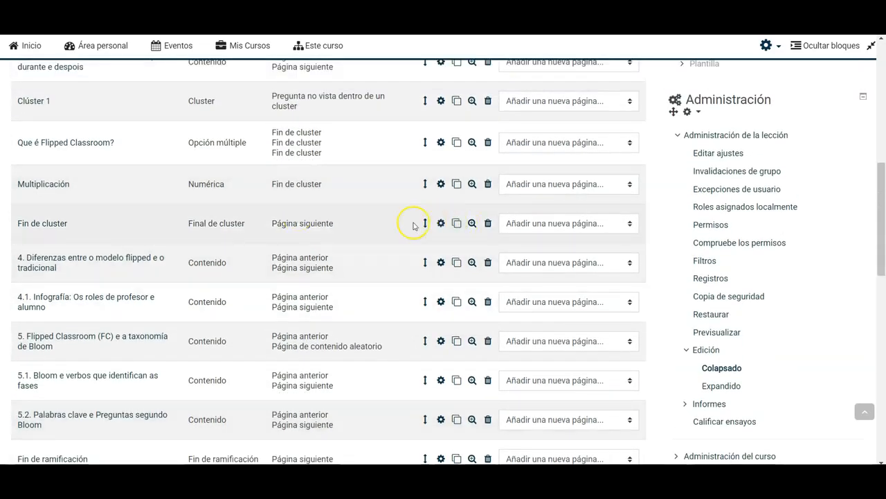
scroll(325, 206, "up", 2)
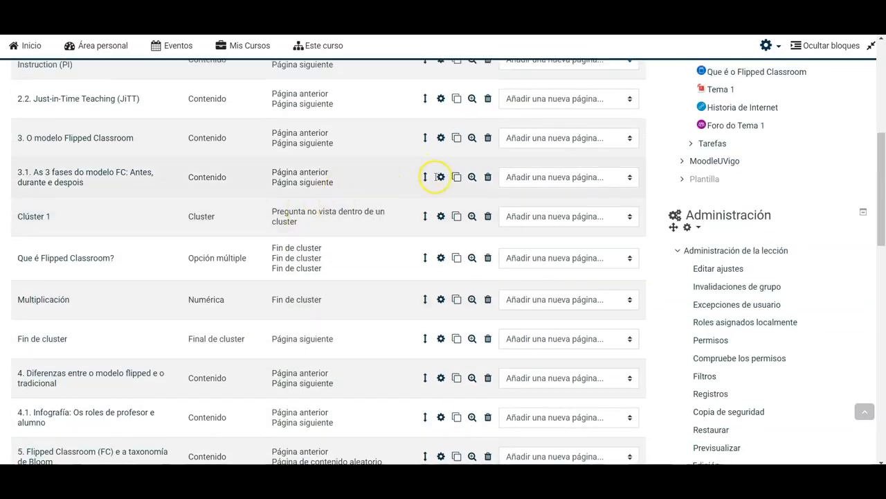
left_click(444, 180)
left_click(443, 180)
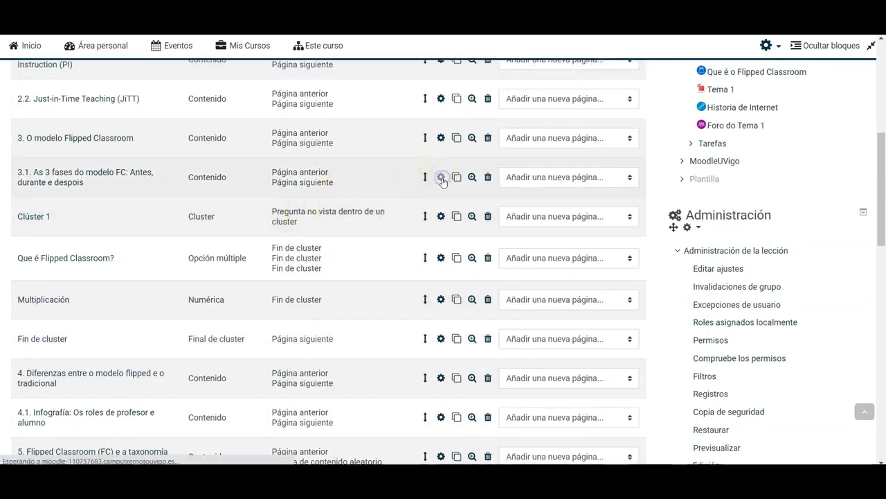
scroll(277, 215, "down", 4)
scroll(192, 226, "down", 5)
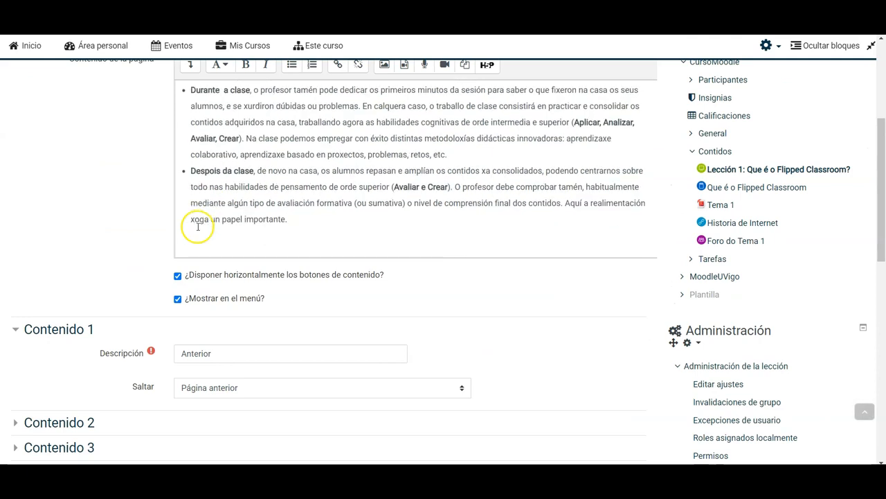
scroll(139, 329, "down", 3)
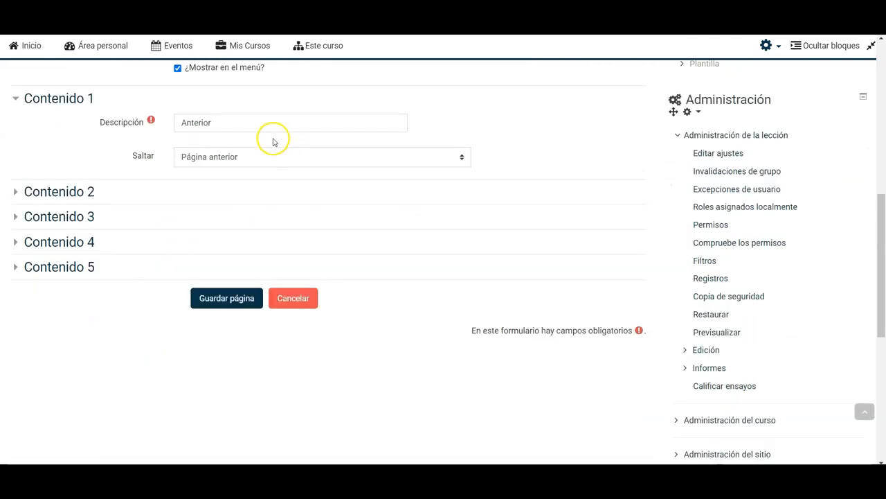
Examine the jump choices for Contenido 1, including Página de contenido aleatorio, and cancel the page edit.
left_click(243, 156)
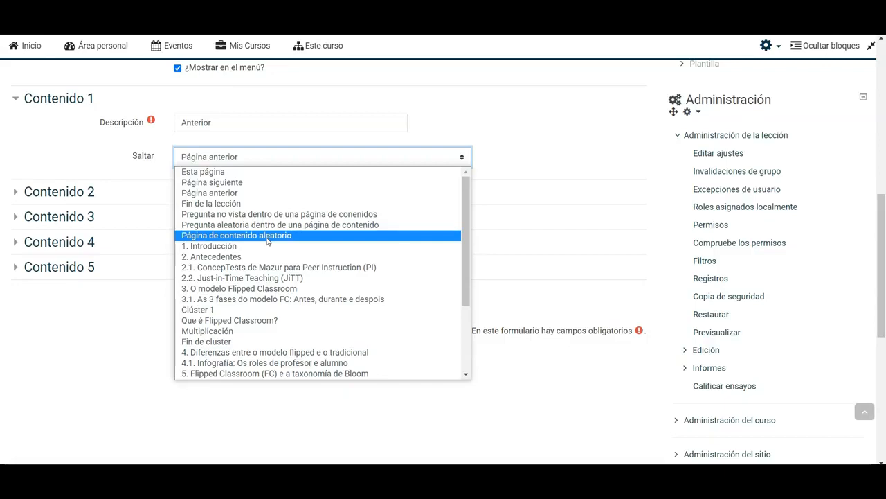
left_click(497, 120)
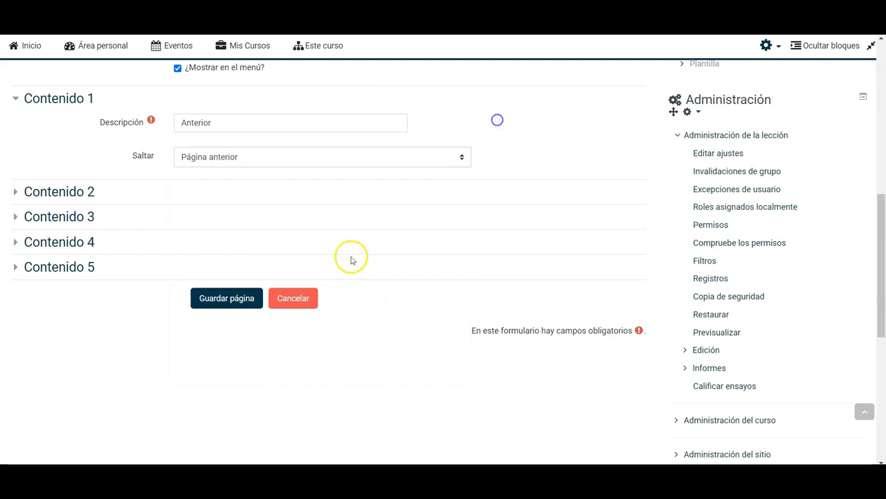
left_click(299, 300)
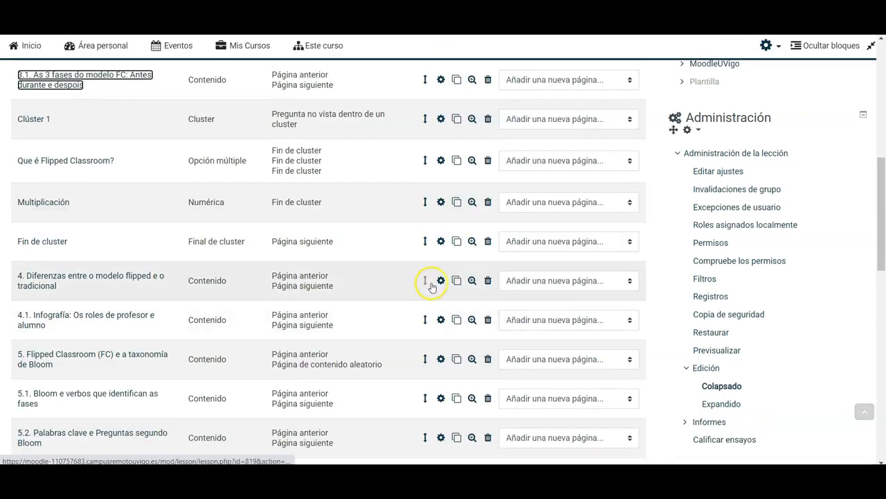
Check the new page types available after 5.1 and highlight page 7's jump Pregunta aleatoria dentro de una página de contenido.
scroll(443, 277, "down", 2)
left_click(573, 282)
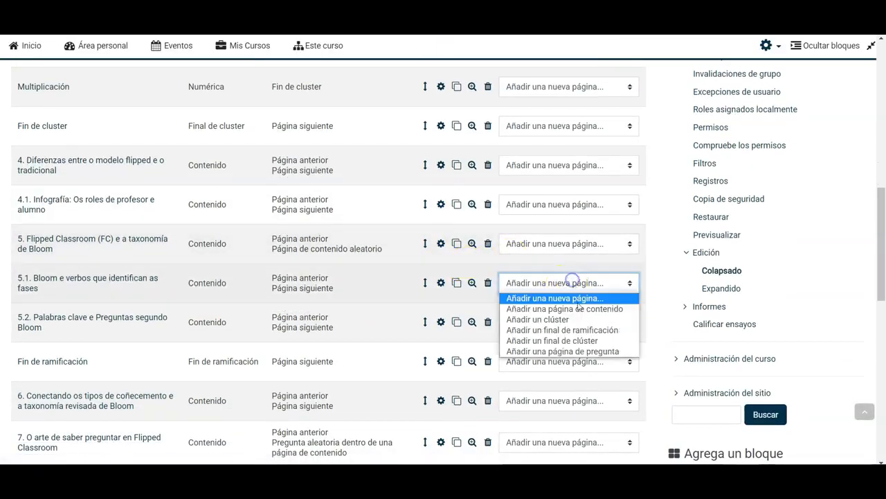
left_click(653, 257)
scroll(234, 223, "down", 4)
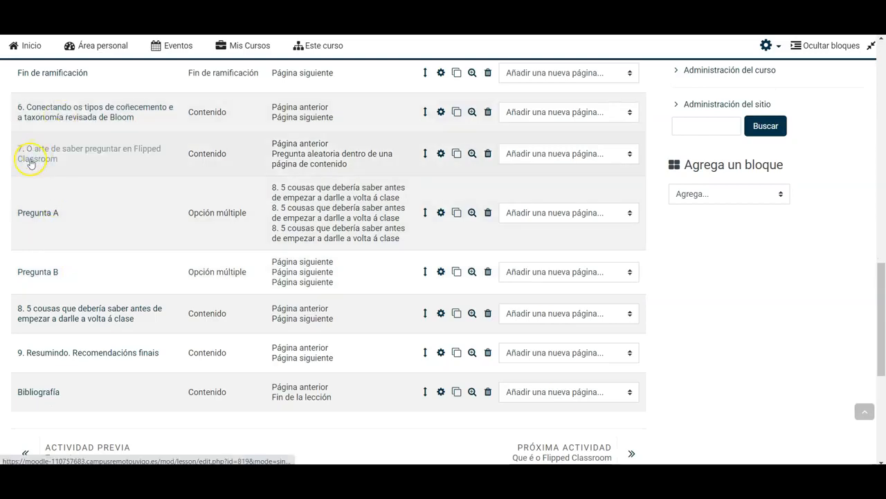
left_click(268, 155)
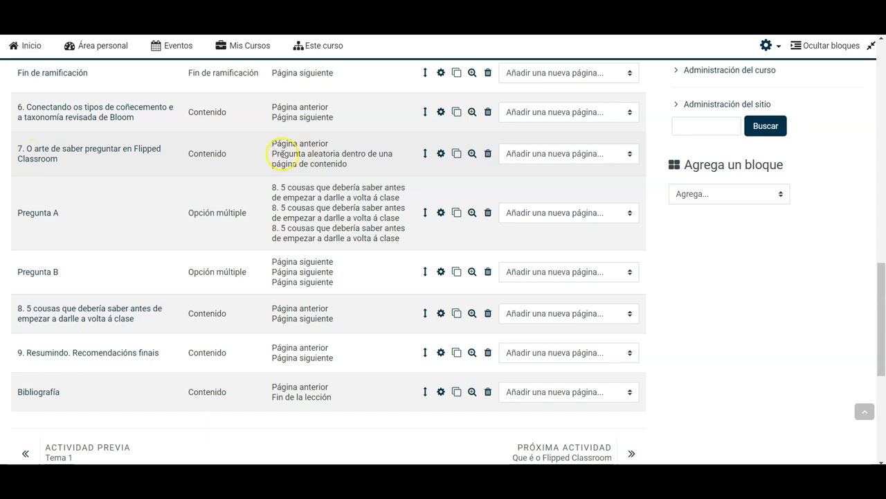
mouse_move(281, 155)
left_mouse_down()
mouse_move(372, 176)
mouse_move(268, 155)
left_mouse_up()
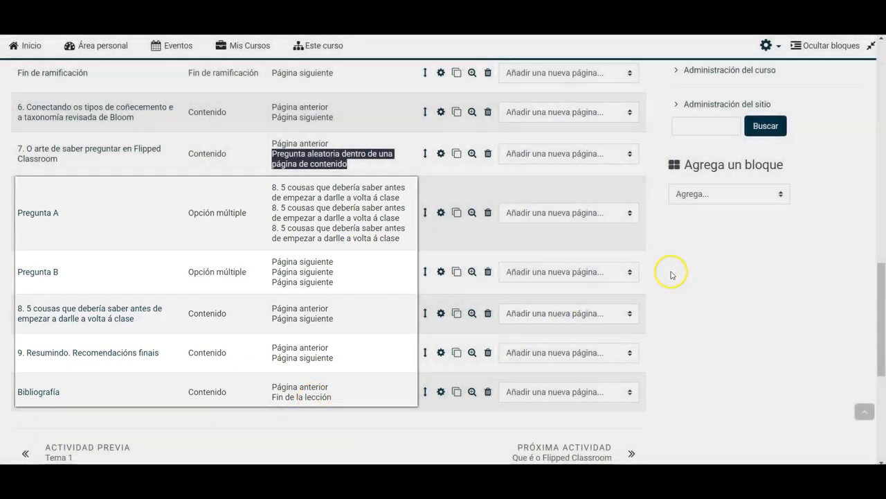
Add a final de ramificación page after Pregunta B and check its place and jump in the page list.
left_click(623, 274)
left_click(597, 317)
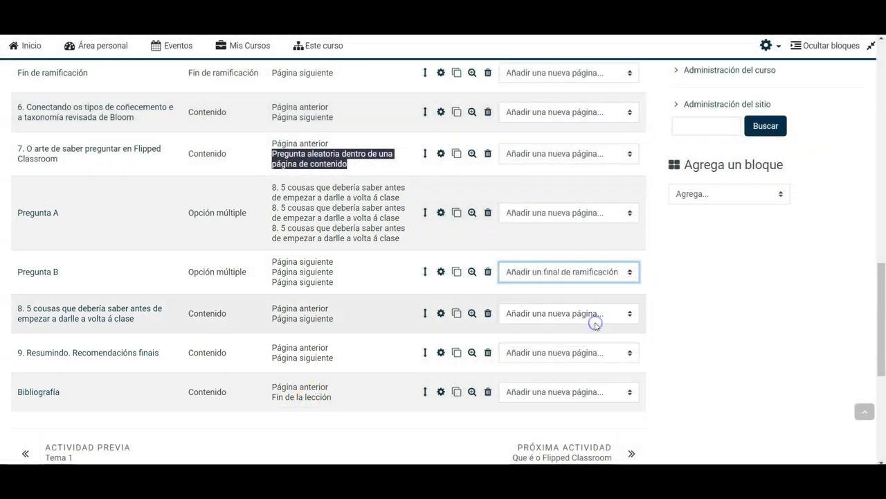
scroll(520, 312, "down", 10)
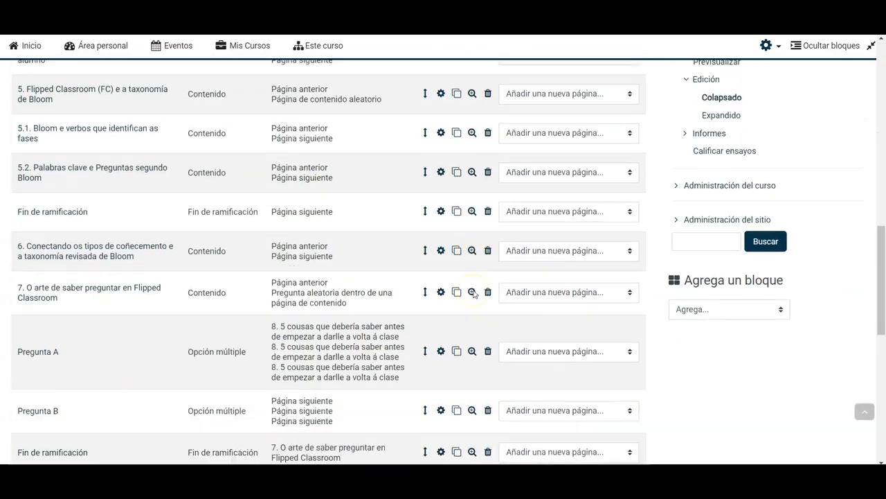
scroll(474, 294, "down", 4)
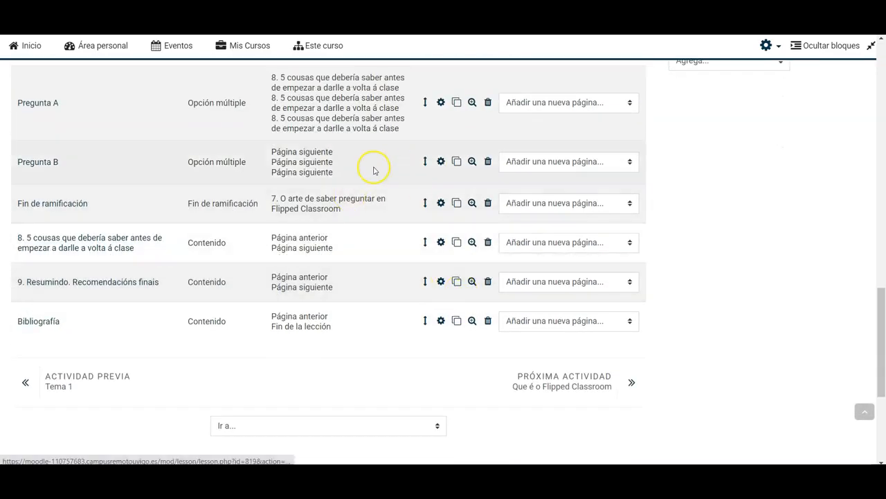
scroll(309, 206, "up", 2)
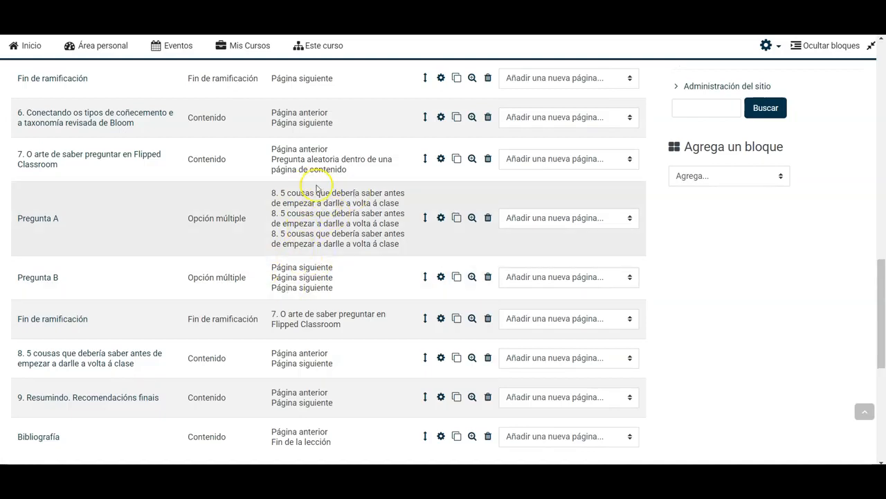
Set the jump of the Fin de ramificación page after Pregunta B to Página siguiente and save the page.
left_click(440, 319)
scroll(336, 264, "down", 3)
scroll(335, 265, "down", 2)
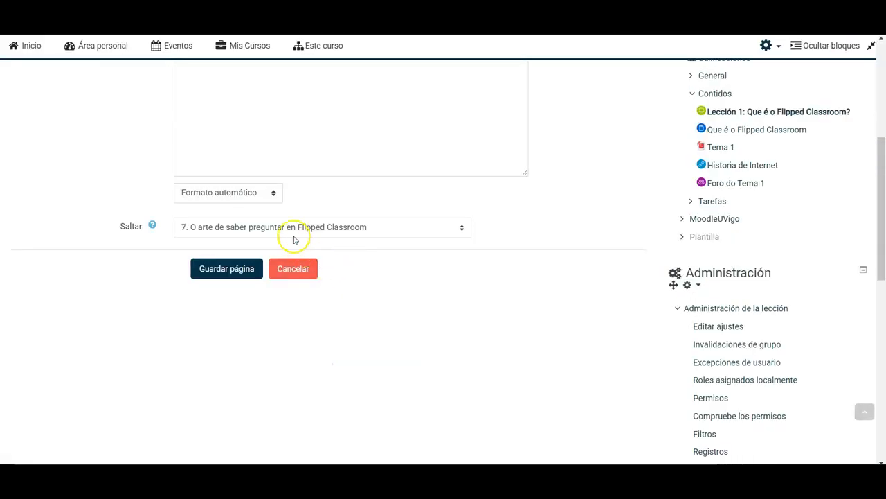
left_click(289, 230)
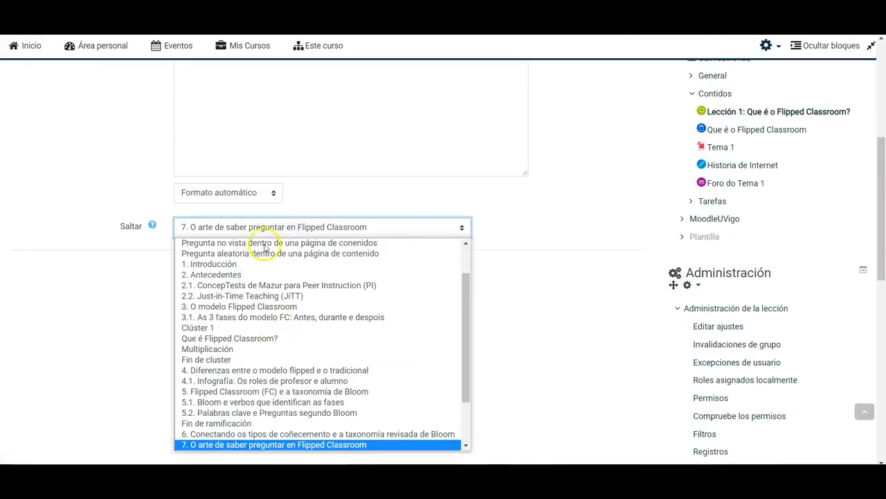
scroll(242, 257, "up", 2)
left_click(242, 257)
left_click(233, 267)
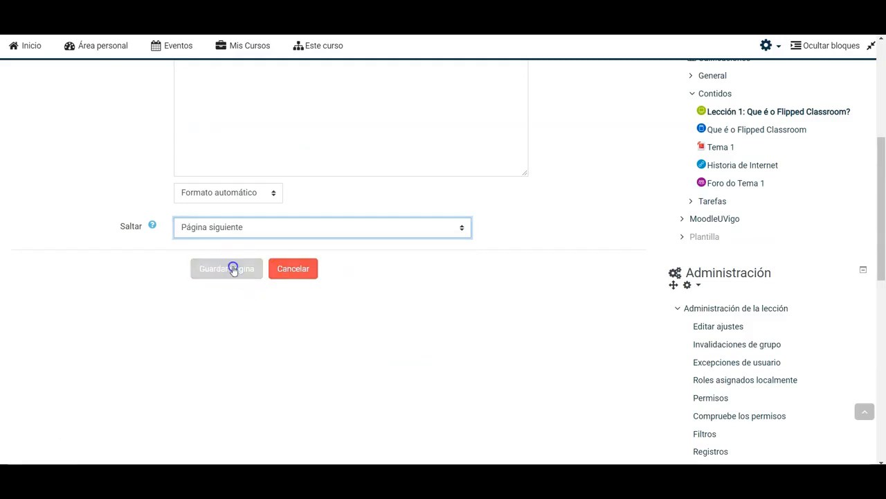
Review the jumps of all lesson pages, from 1. Introducción to Bibliografía.
scroll(233, 270, "up", 5)
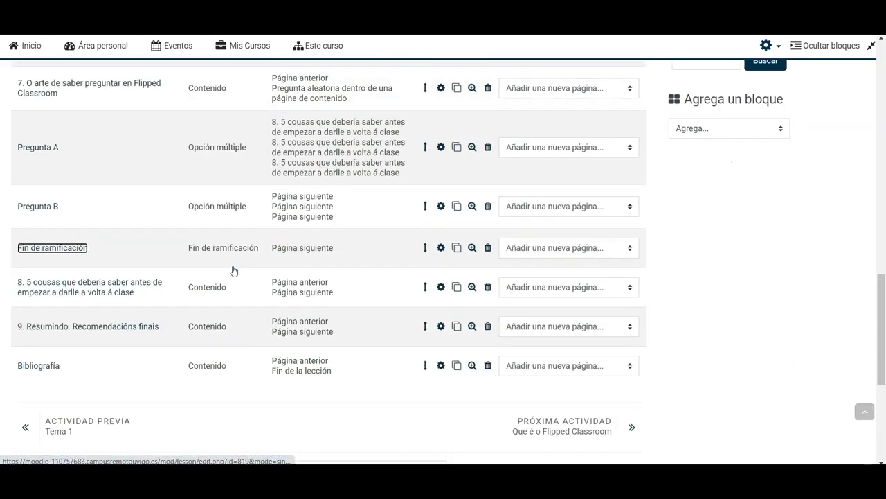
left_click(301, 276)
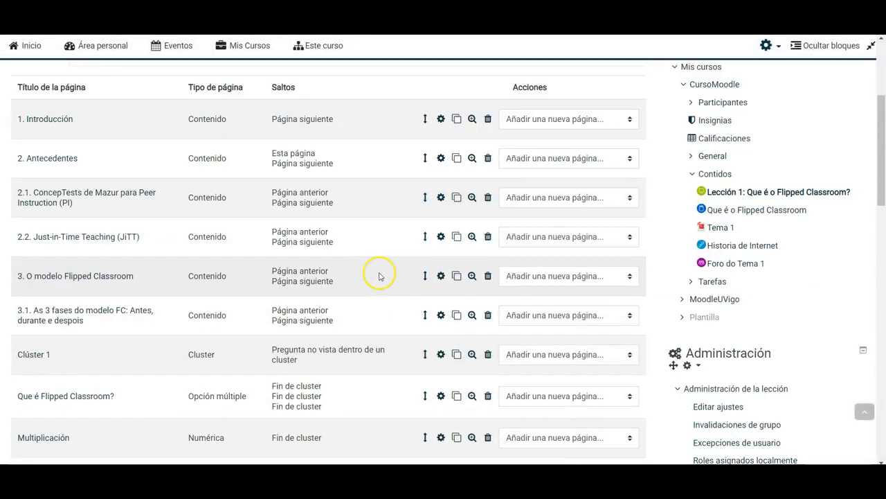
scroll(337, 284, "down", 15)
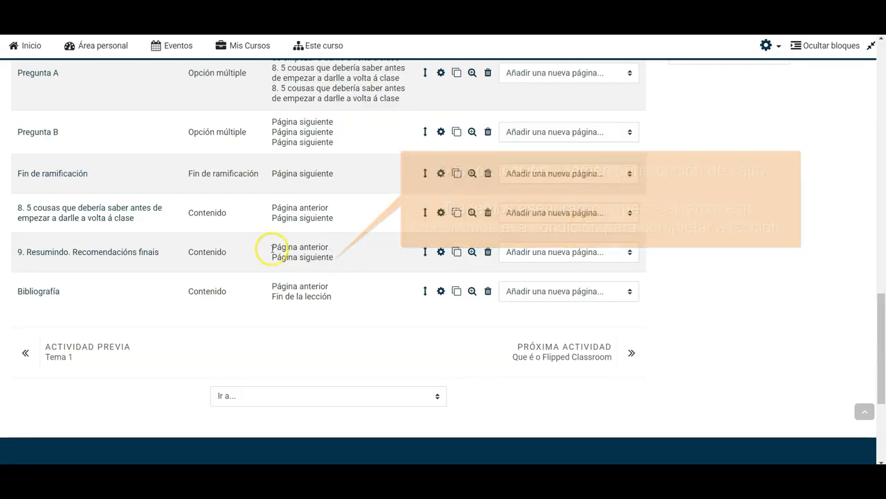
scroll(478, 242, "down", 1)
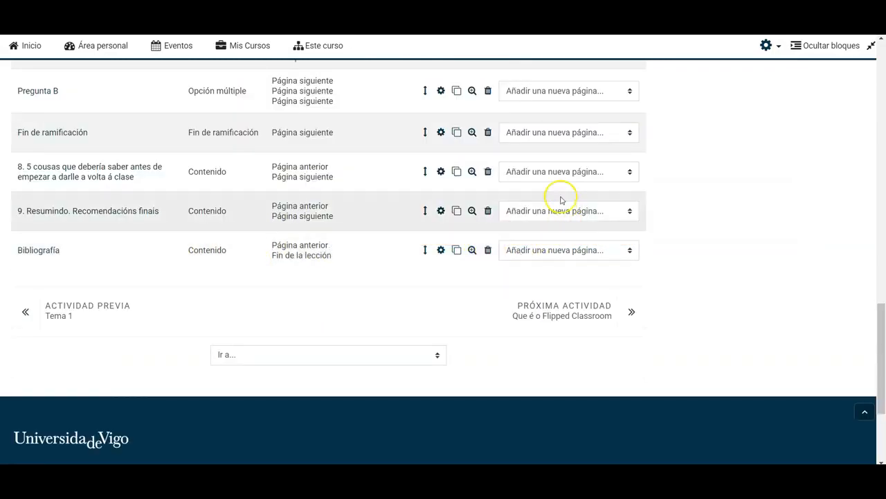
scroll(548, 195, "up", 3)
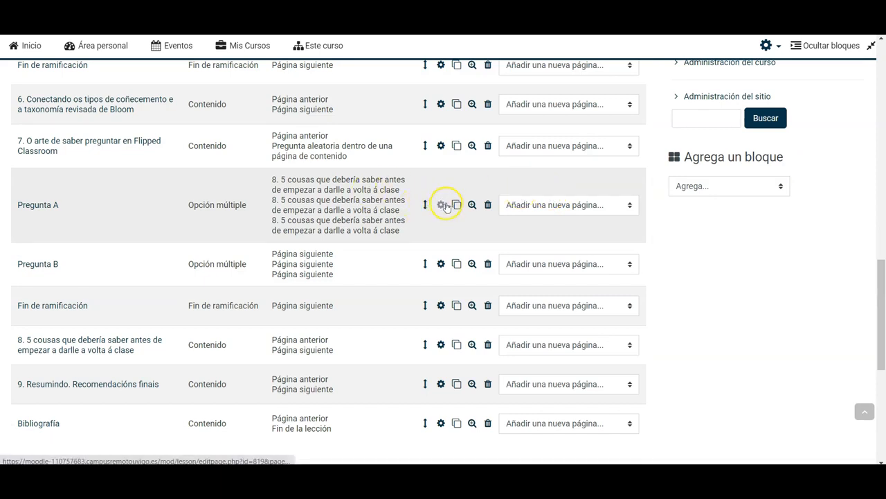
Try to set the jump of the Fin de ramificación page after Pregunta B to Fin de la lección.
left_click(441, 305)
scroll(348, 297, "down", 5)
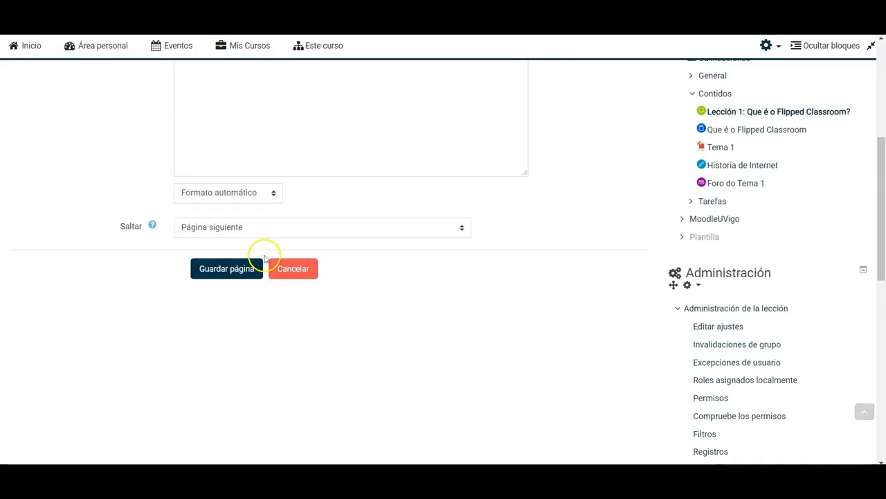
left_click(254, 234)
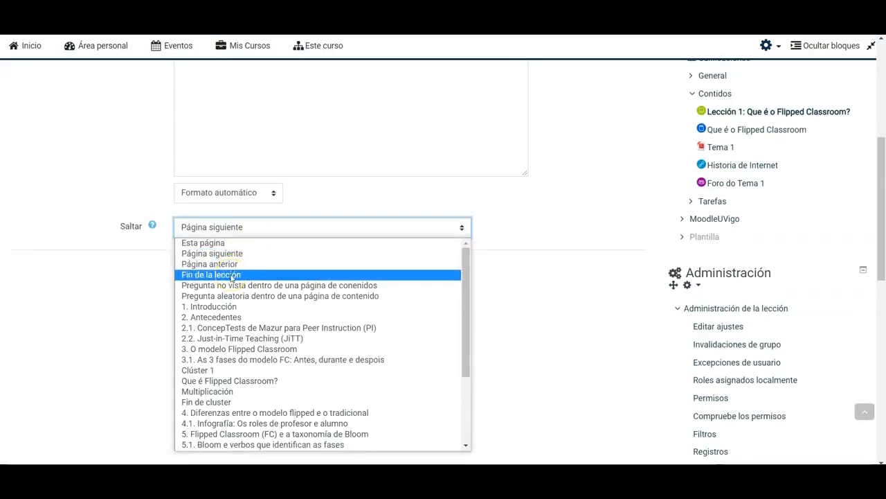
left_click(283, 275)
scroll(540, 329, "up", 2)
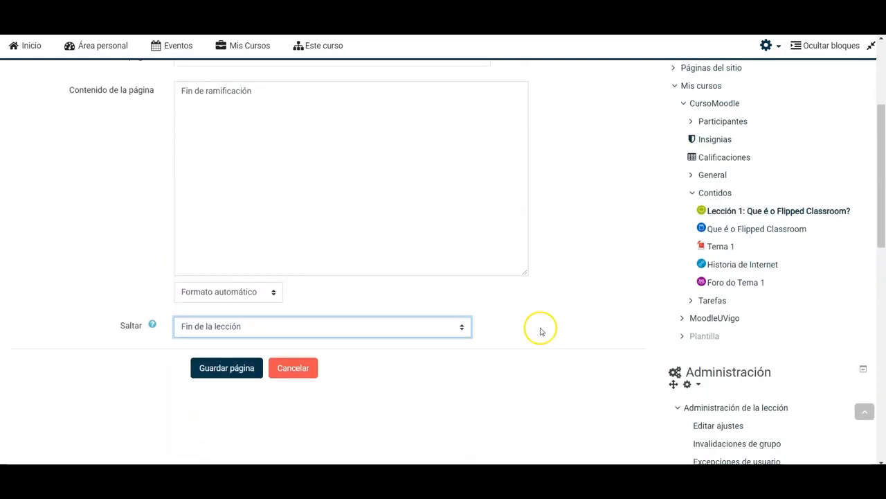
scroll(541, 331, "down", 4)
Leave the page edit without saving, open the lesson's settings, and examine the General and Apariencia options.
left_click(735, 156)
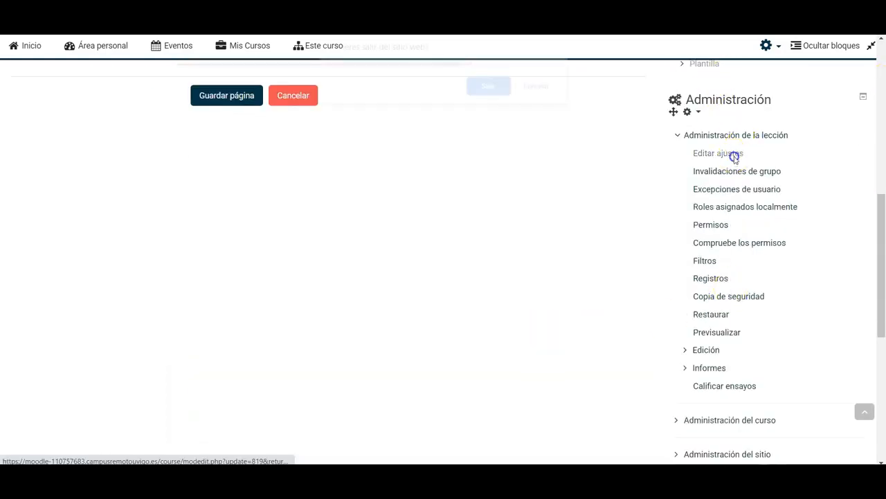
left_click(496, 88)
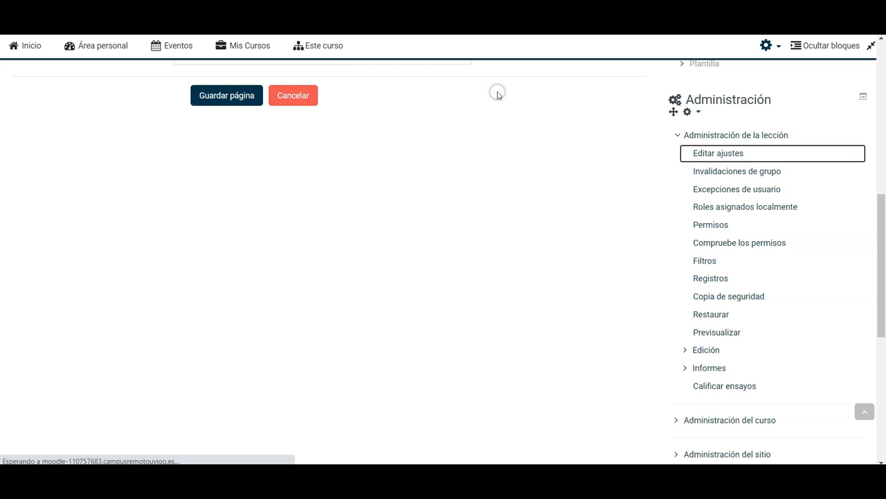
scroll(242, 167, "down", 3)
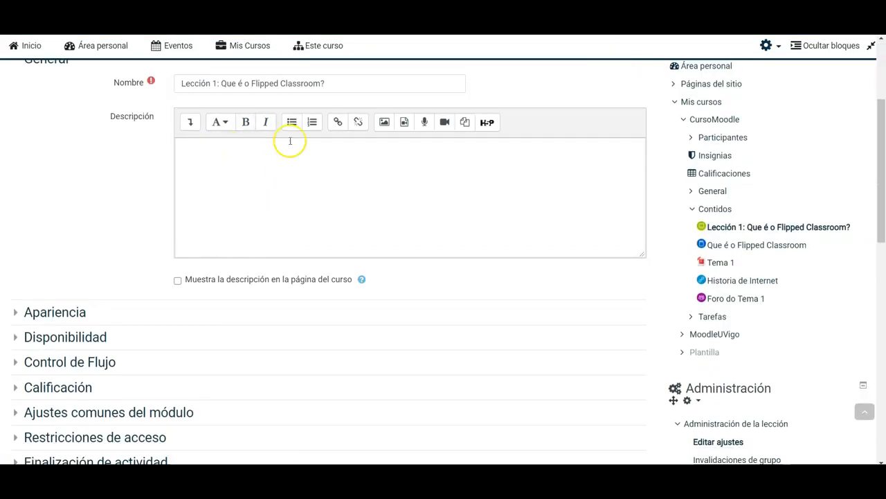
scroll(291, 141, "up", 1)
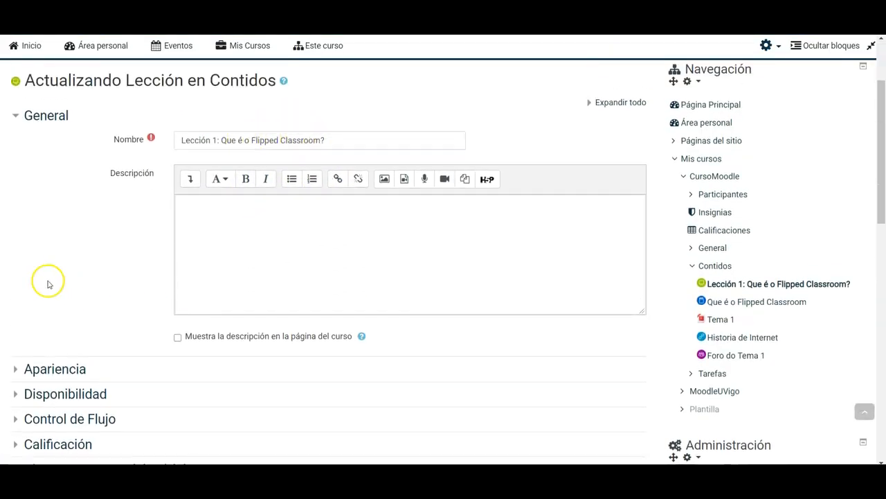
scroll(49, 281, "down", 2)
scroll(42, 166, "down", 2)
left_click(42, 145)
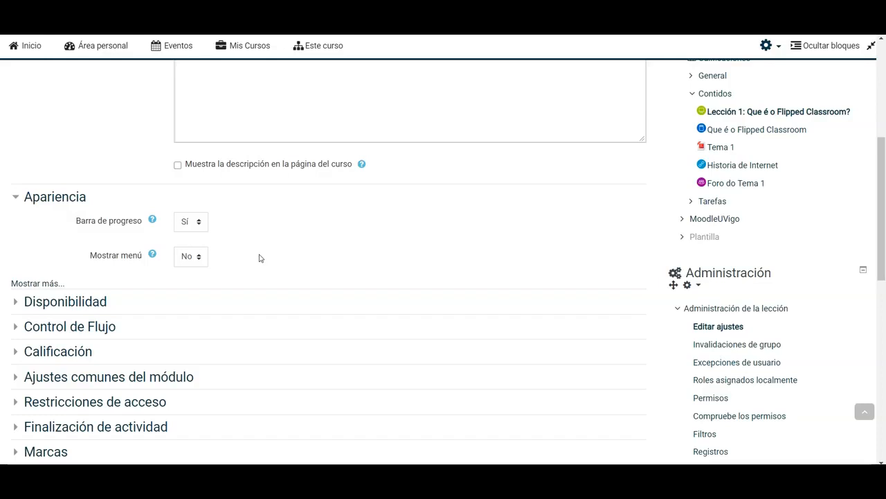
Expand the lesson's Disponibilidad and Control de Flujo settings.
scroll(260, 258, "down", 2)
left_click(72, 187)
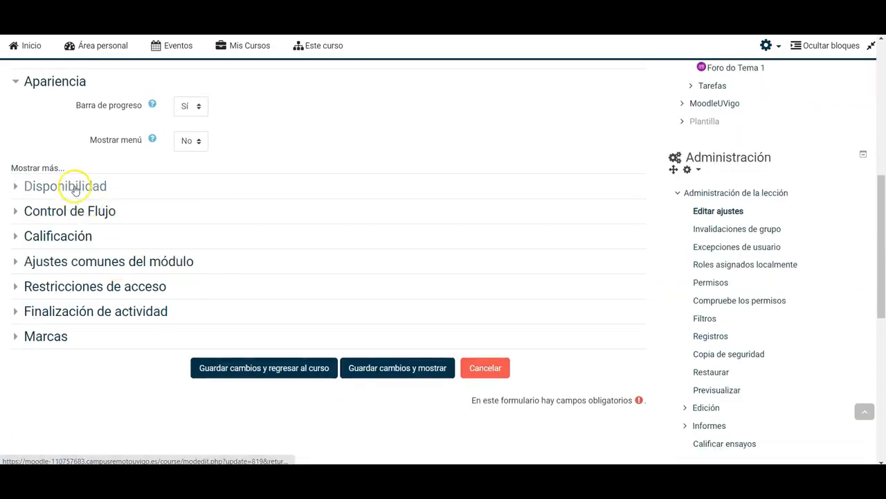
scroll(129, 212, "down", 2)
left_click(128, 212)
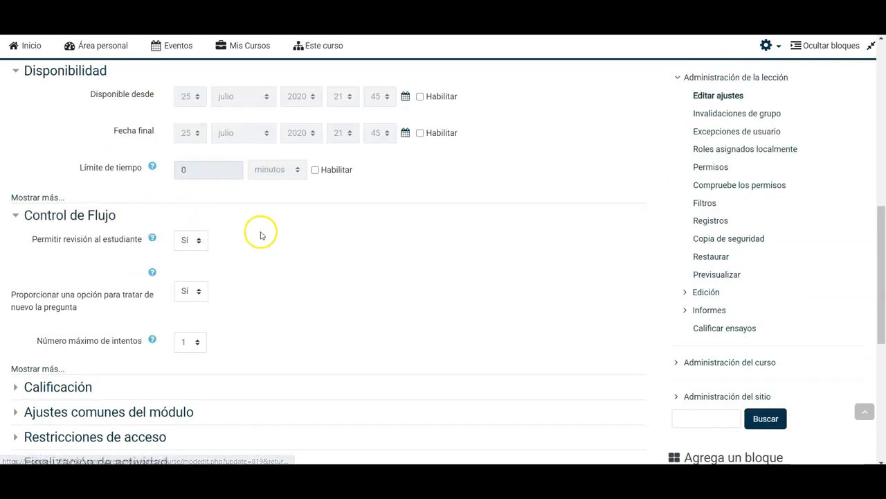
Read the help for Permitir revisión al estudiante and examine the choices for Número máximo de intentos.
scroll(261, 235, "down", 1)
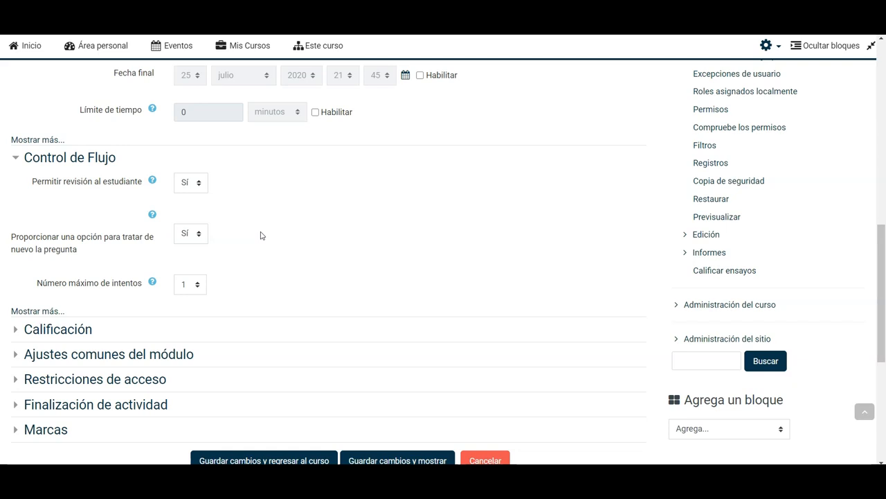
left_click(153, 181)
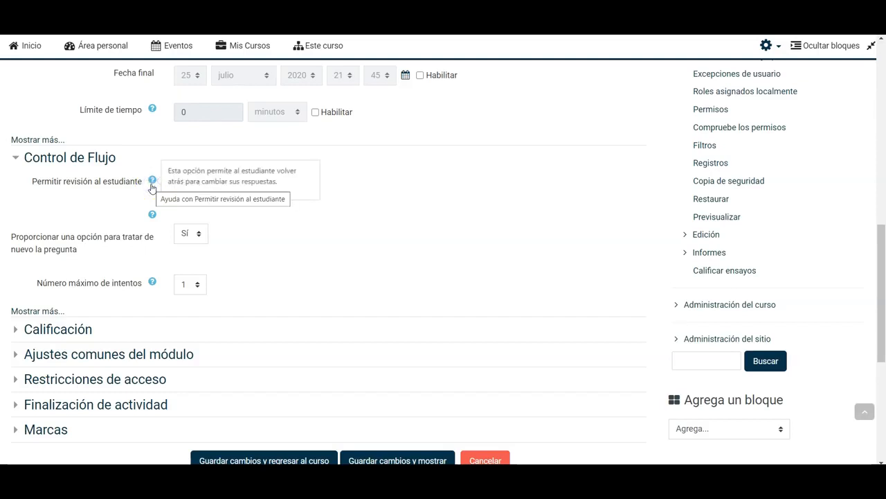
left_click(513, 205)
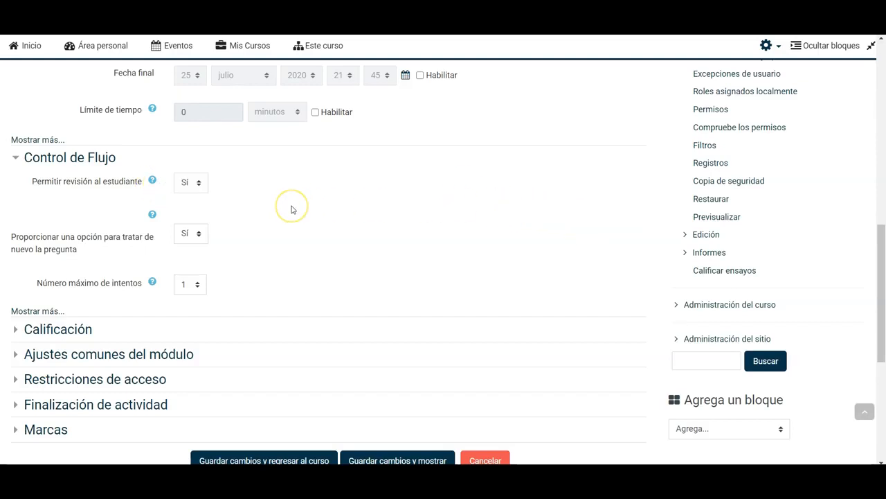
scroll(291, 209, "down", 3)
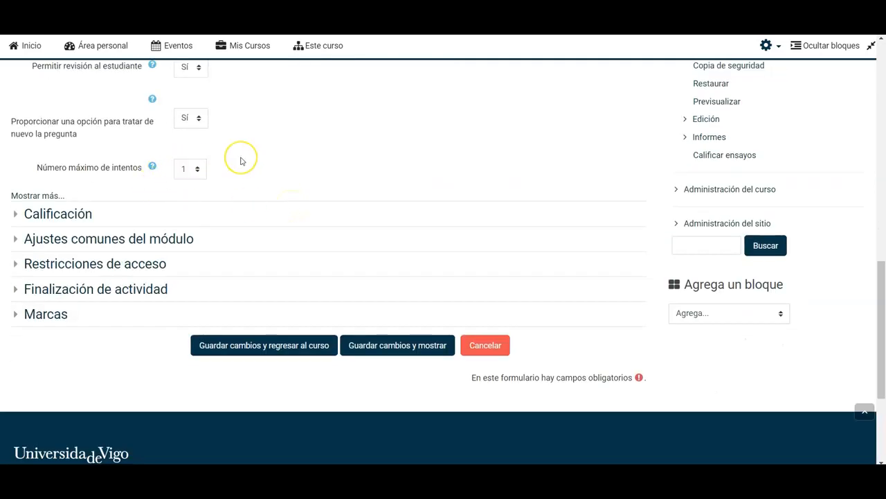
left_click(198, 172)
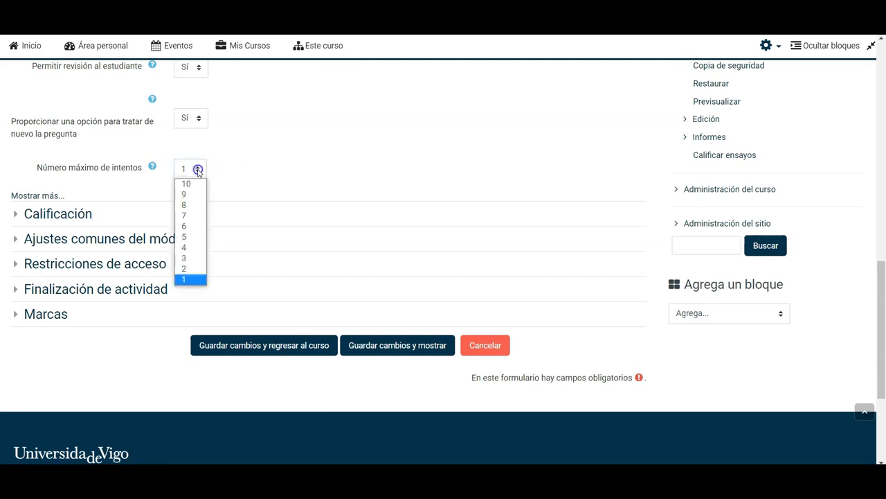
left_click(262, 174)
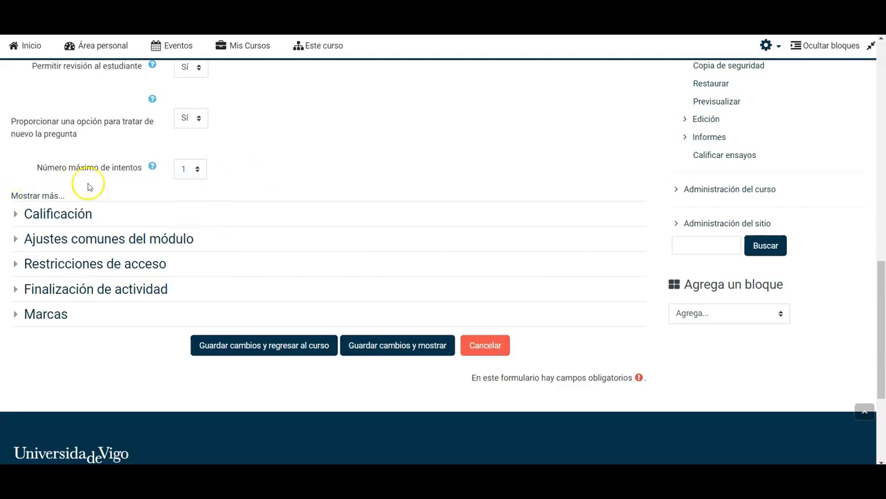
Show the additional Control de Flujo options and expand the Calificación settings.
scroll(344, 146, "down", 1)
scroll(81, 244, "up", 2)
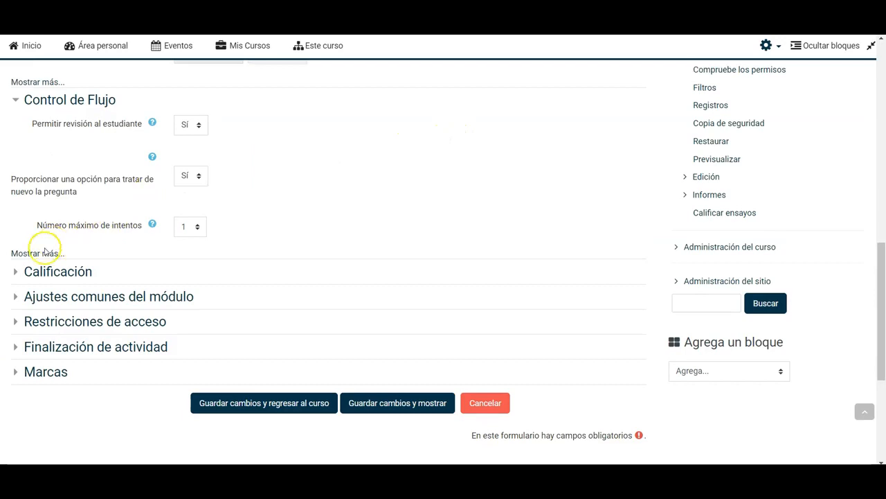
left_click(17, 254)
left_click(17, 253)
left_click(17, 254)
scroll(28, 251, "down", 3)
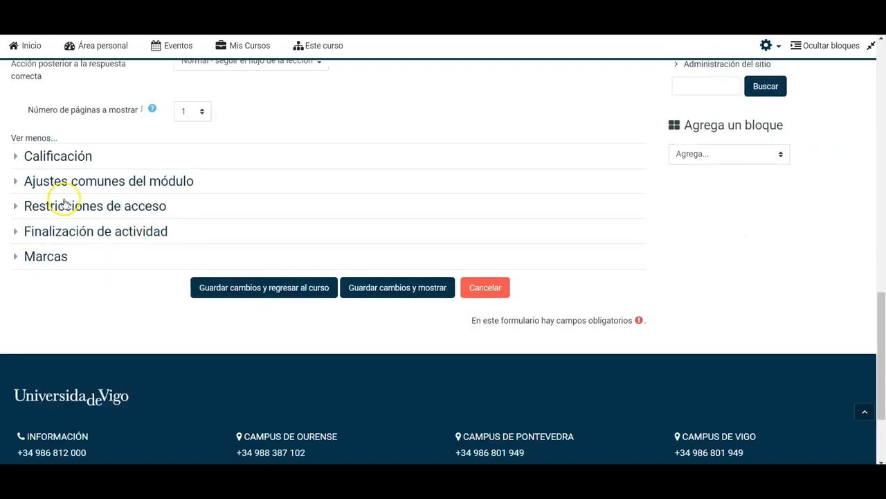
left_click(69, 156)
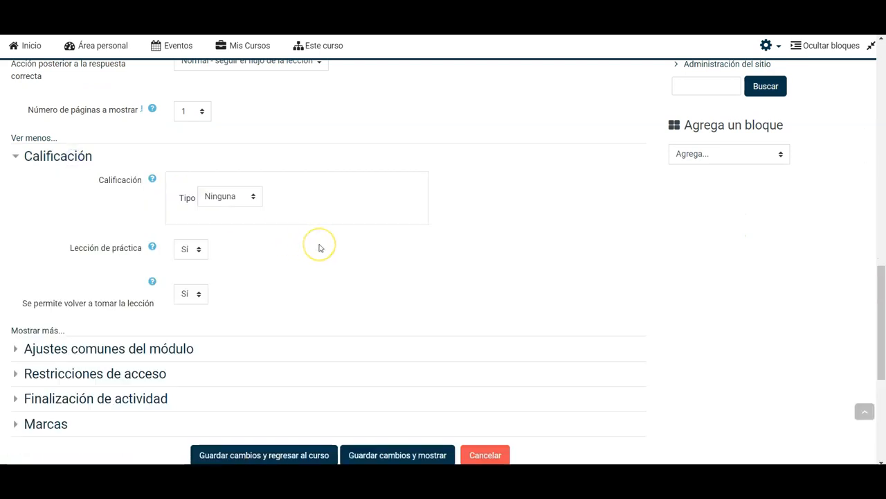
Set the lesson's Calificación type to Puntuación and look over the remaining grading options.
left_click(262, 200)
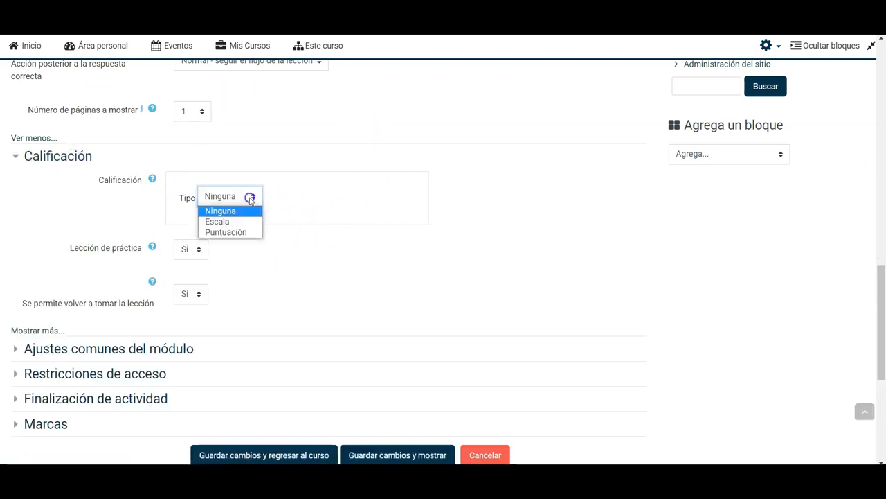
left_click(230, 232)
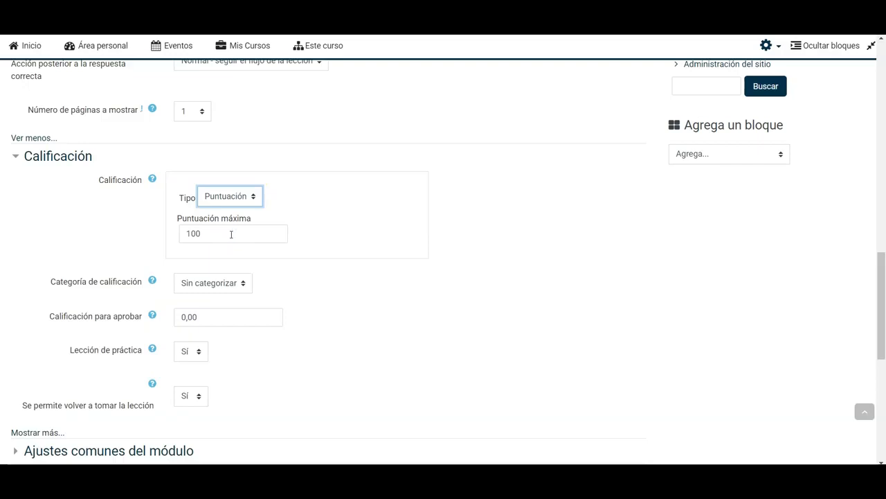
scroll(307, 293, "down", 2)
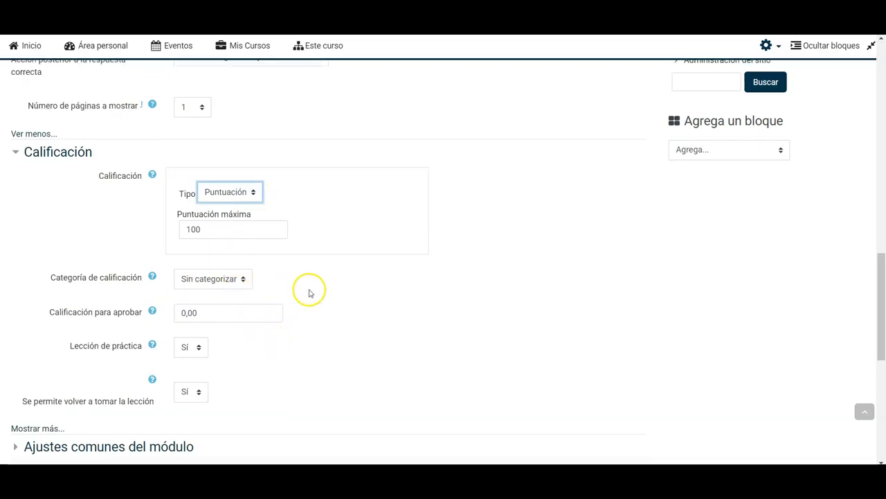
scroll(312, 235, "down", 2)
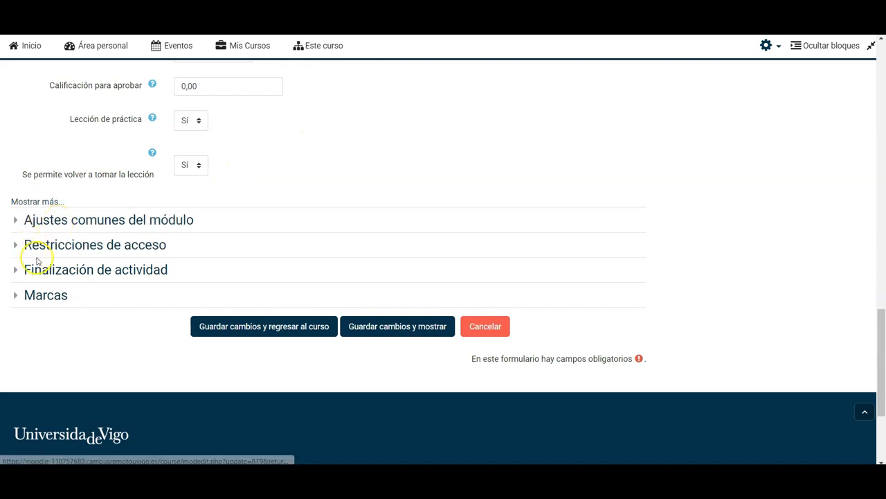
Expand the Finalización de actividad settings and require the student to receive a grade to complete the activity.
left_click(99, 245)
left_click(76, 269)
scroll(316, 224, "down", 3)
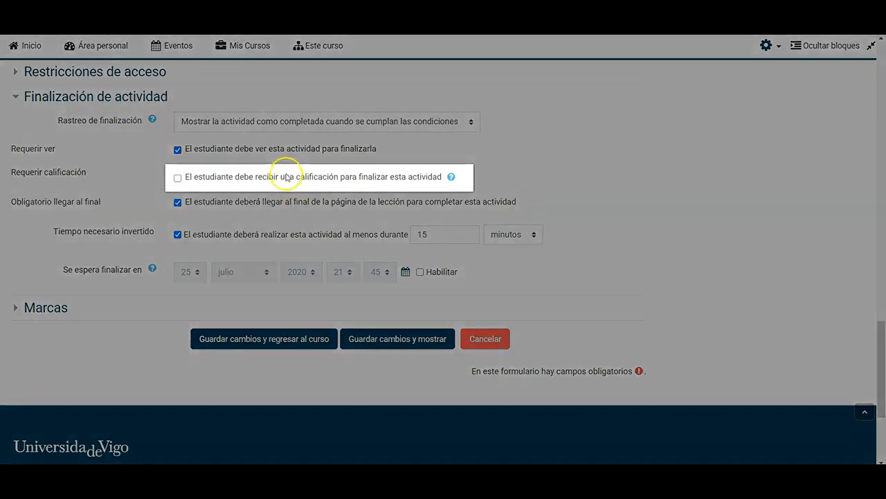
left_click(286, 176)
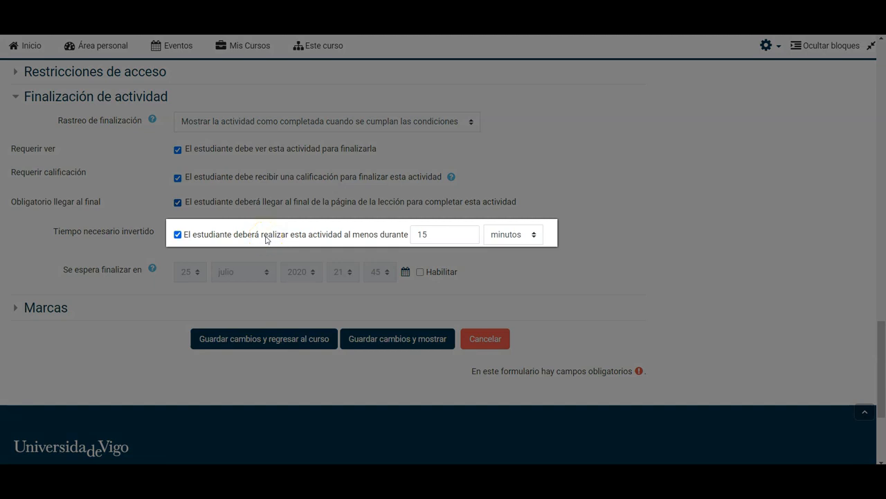
double_click(265, 237)
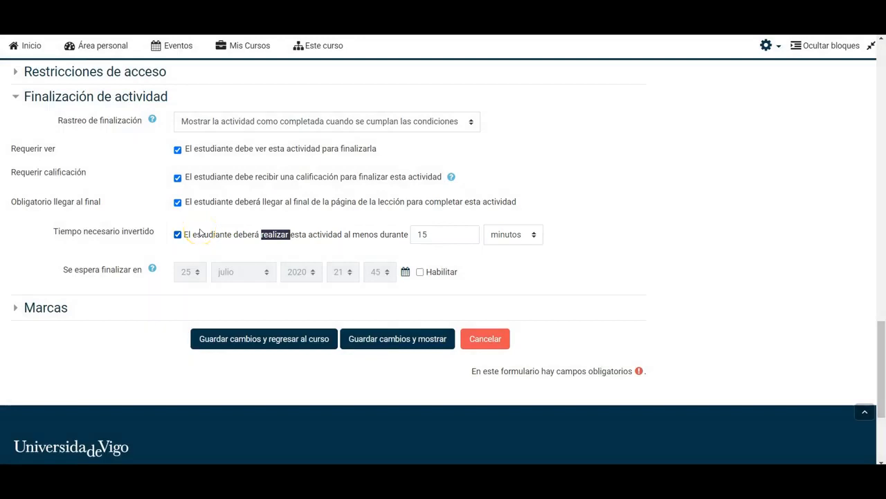
scroll(200, 232, "up", 2)
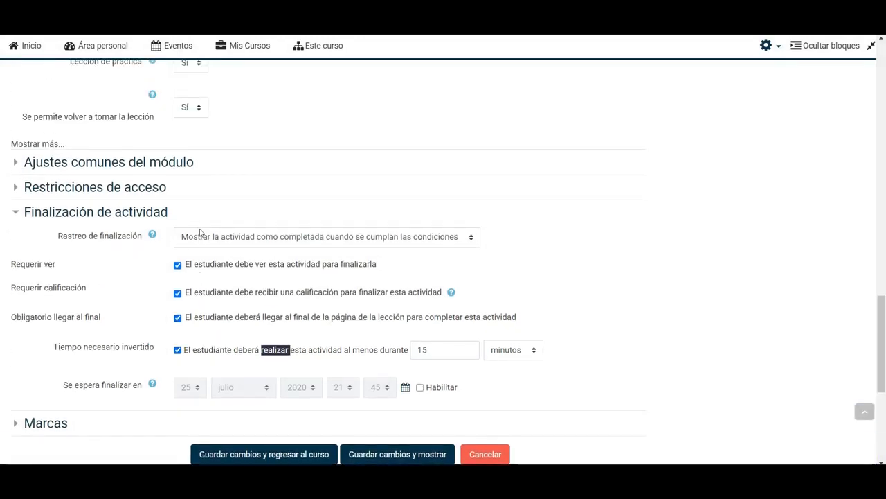